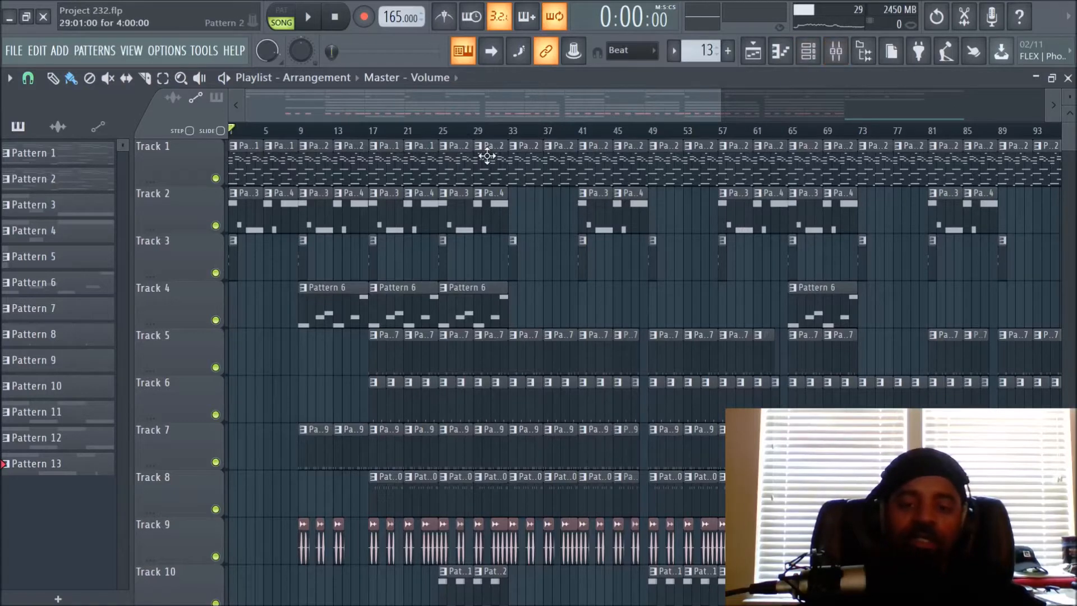
- Set the song position to bar 17 in the playlist
scroll(522, 137, "up", 4)
left_click_drag(520, 101, 435, 102)
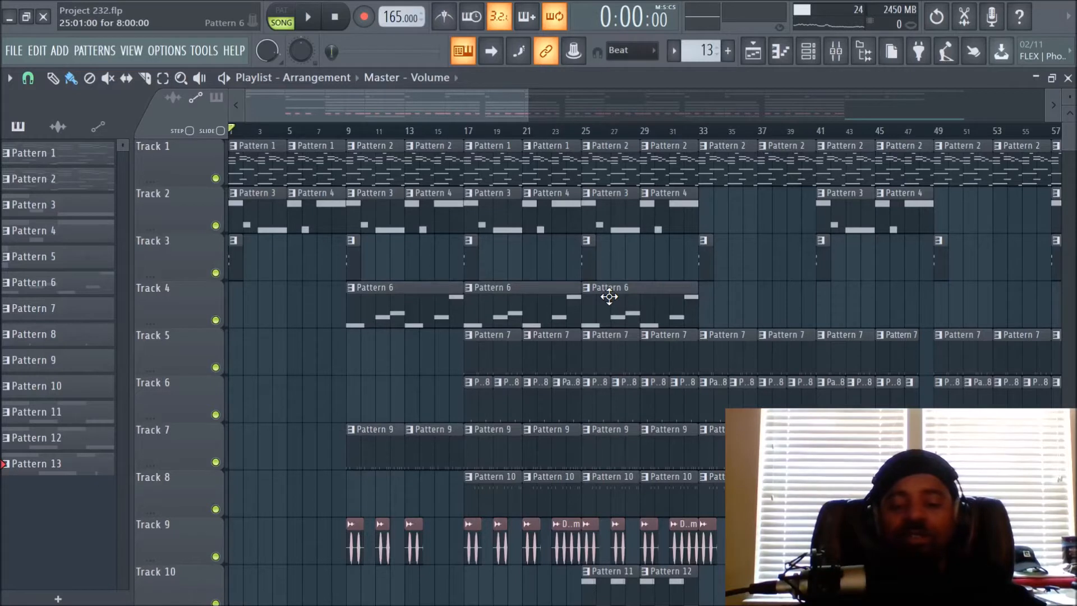
scroll(557, 145, "down", 1)
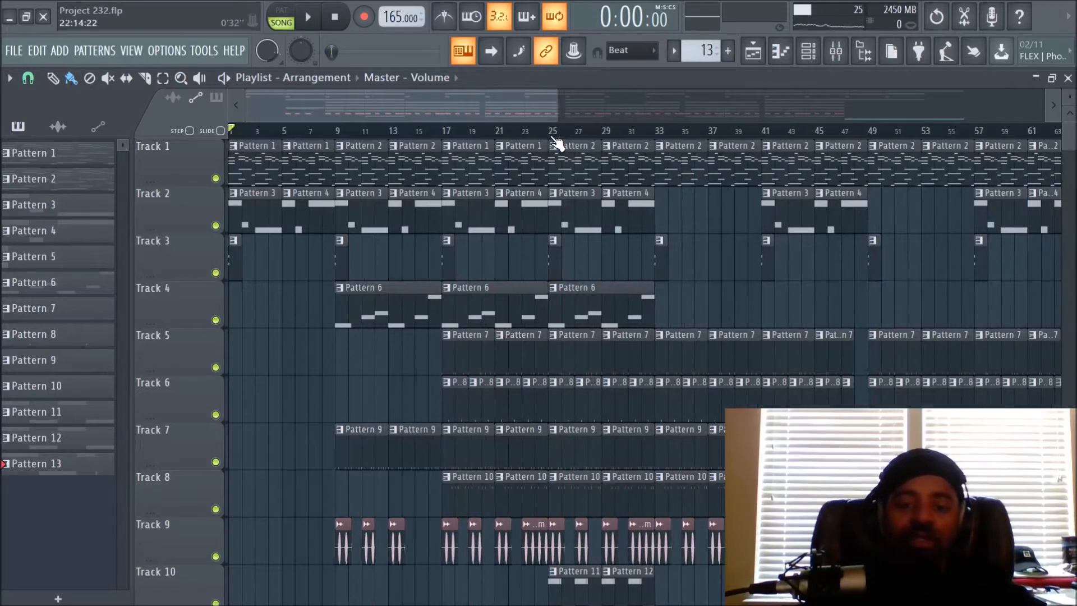
left_click(444, 131)
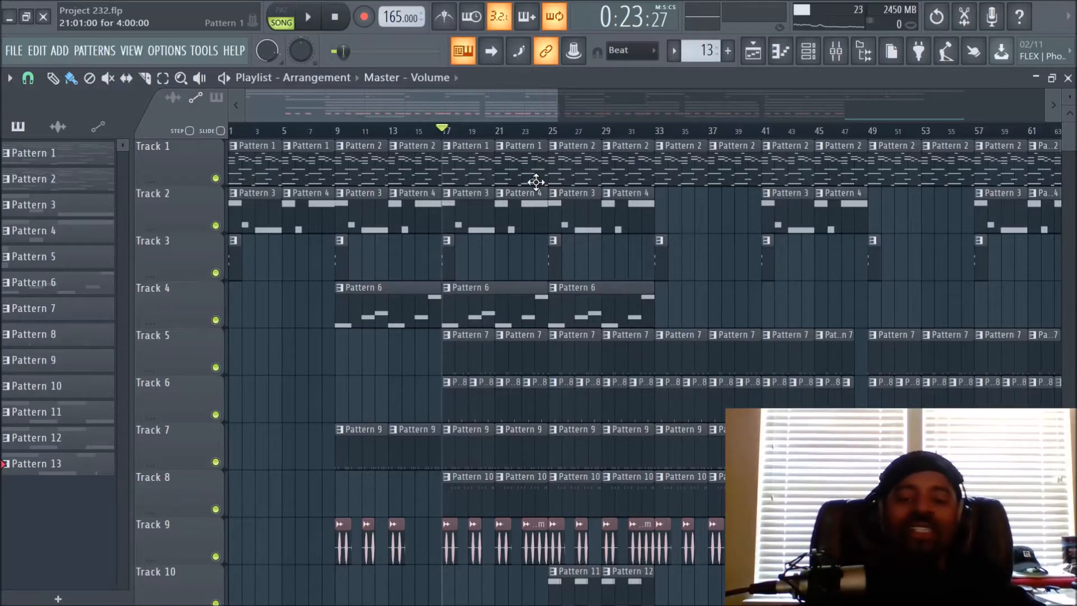
scroll(529, 140, "up", 3)
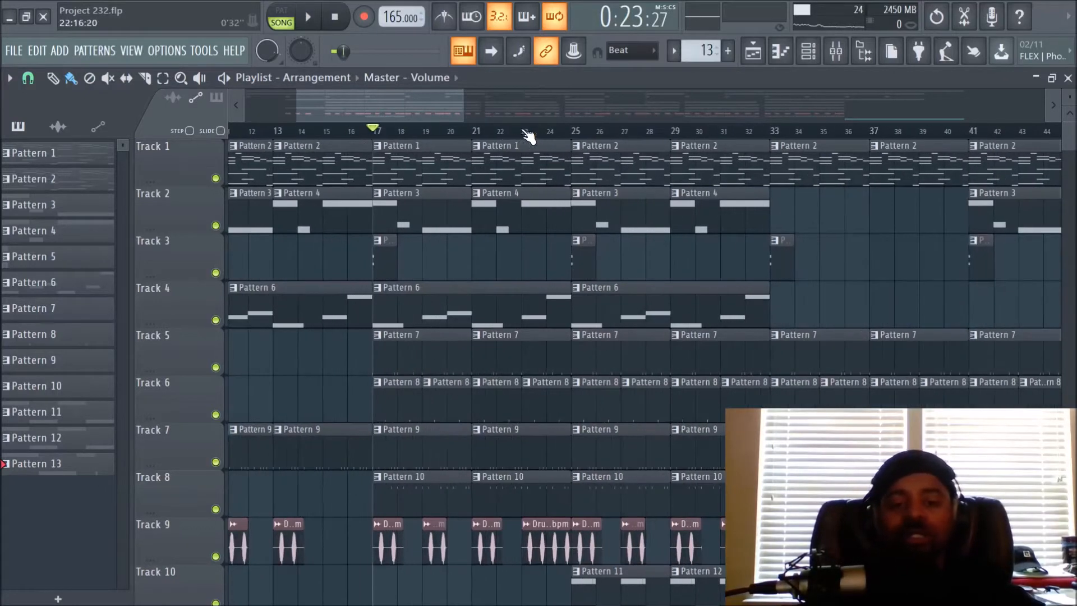
left_click_drag(412, 96, 422, 100)
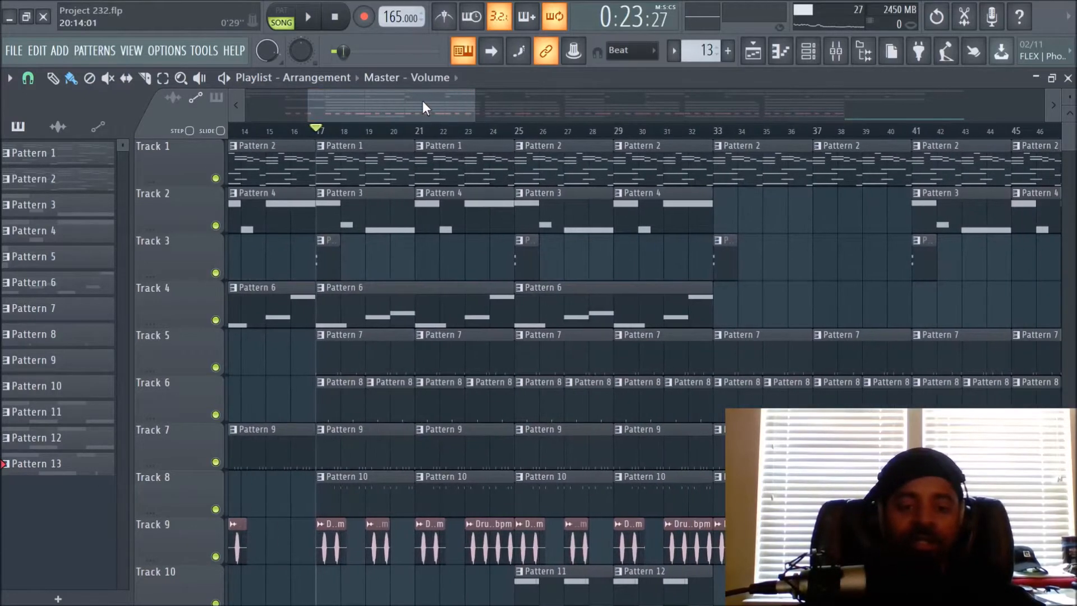
- Solo Track 1 and play the piano part on its own from bar 17
left_click(215, 178, "ctrl")
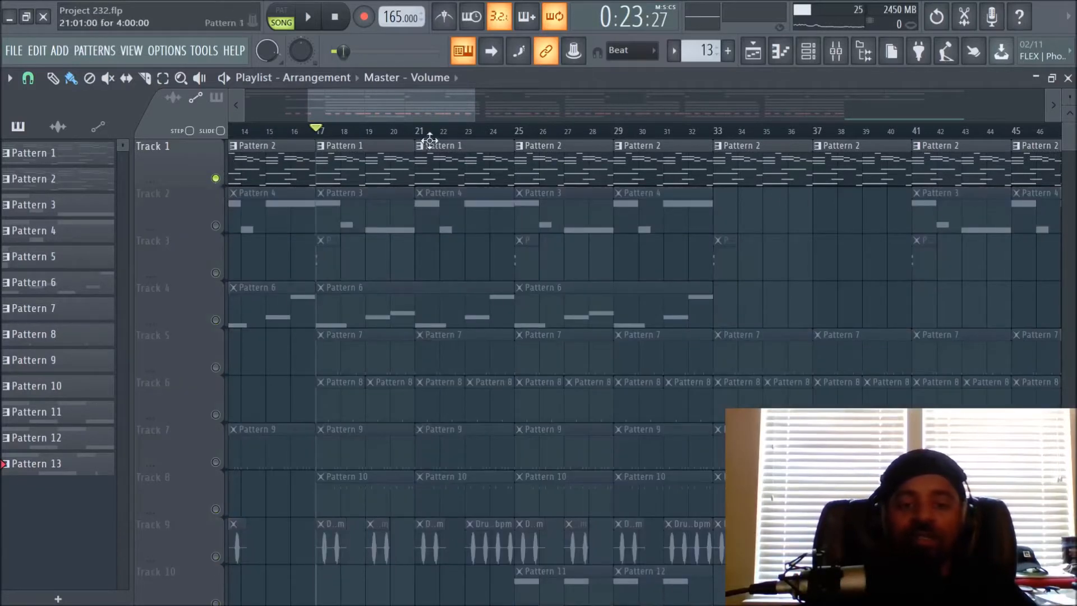
scroll(433, 144, "up", 2)
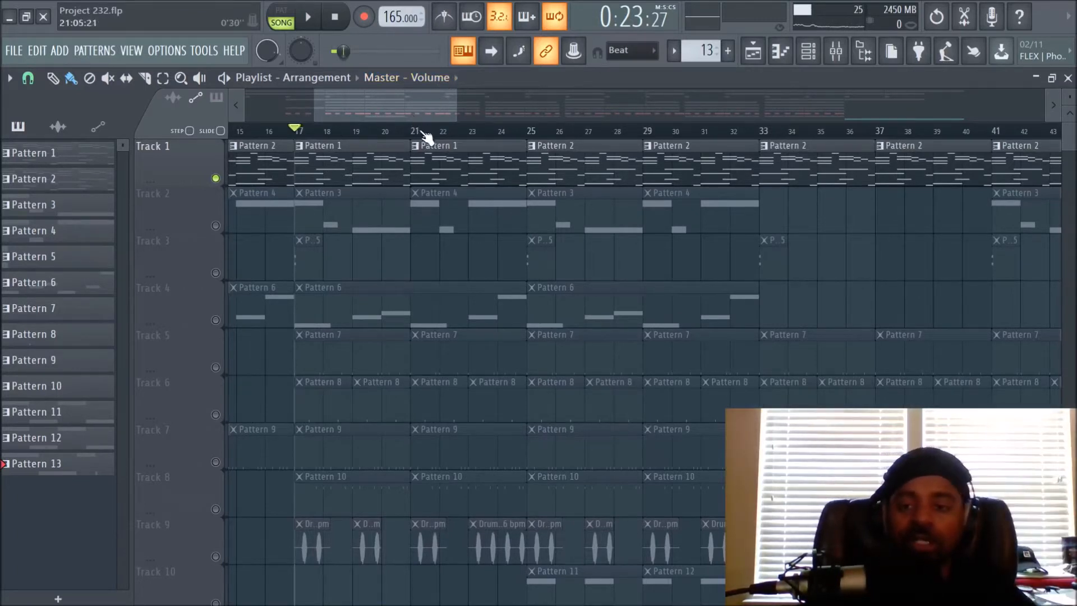
key("space")
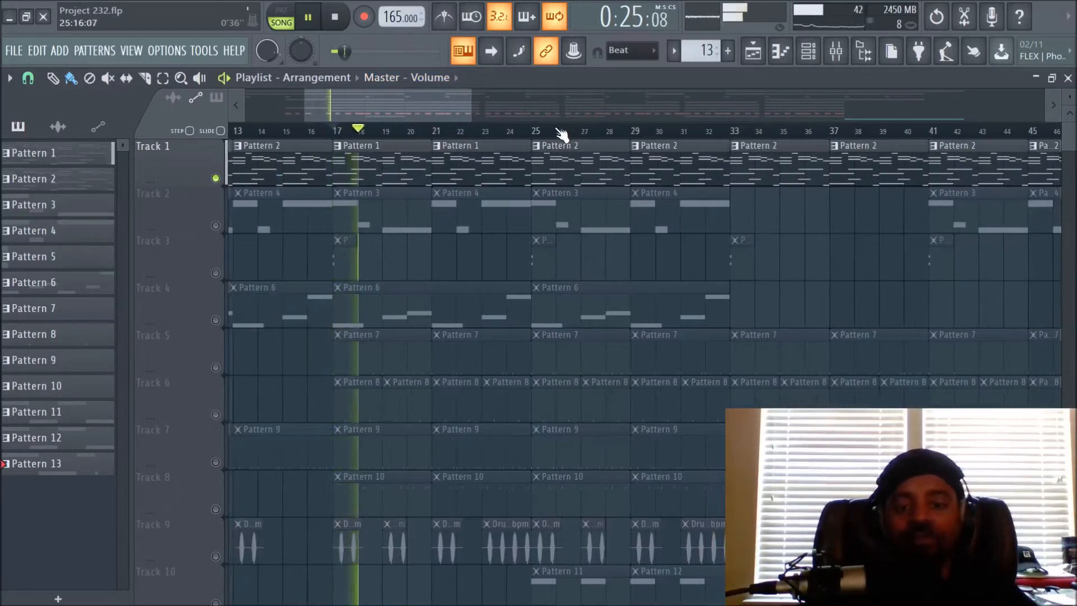
left_click_drag(421, 106, 412, 103)
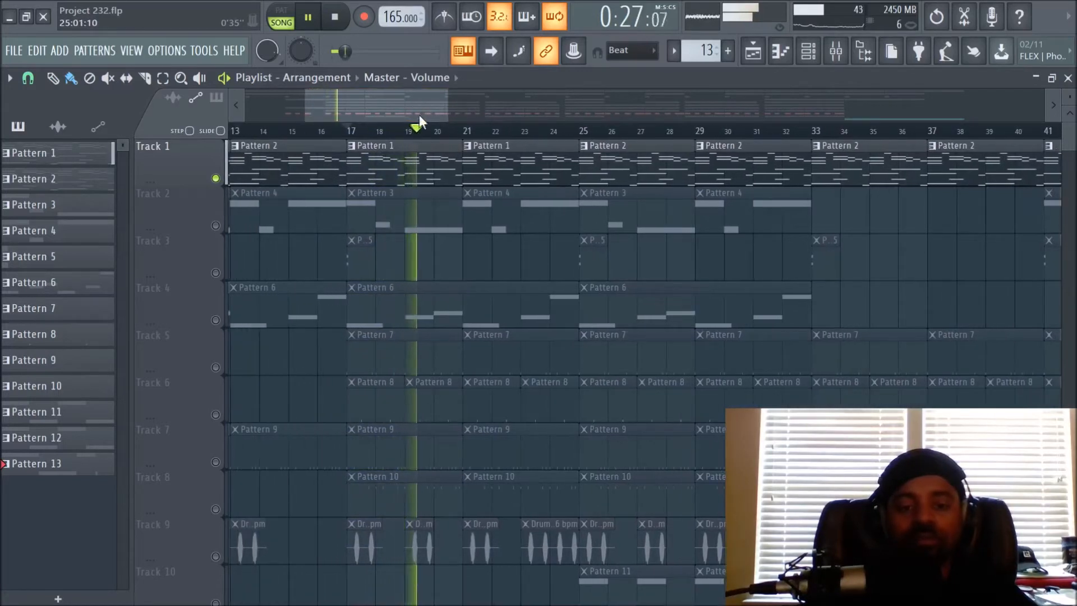
scroll(443, 133, "down", 2)
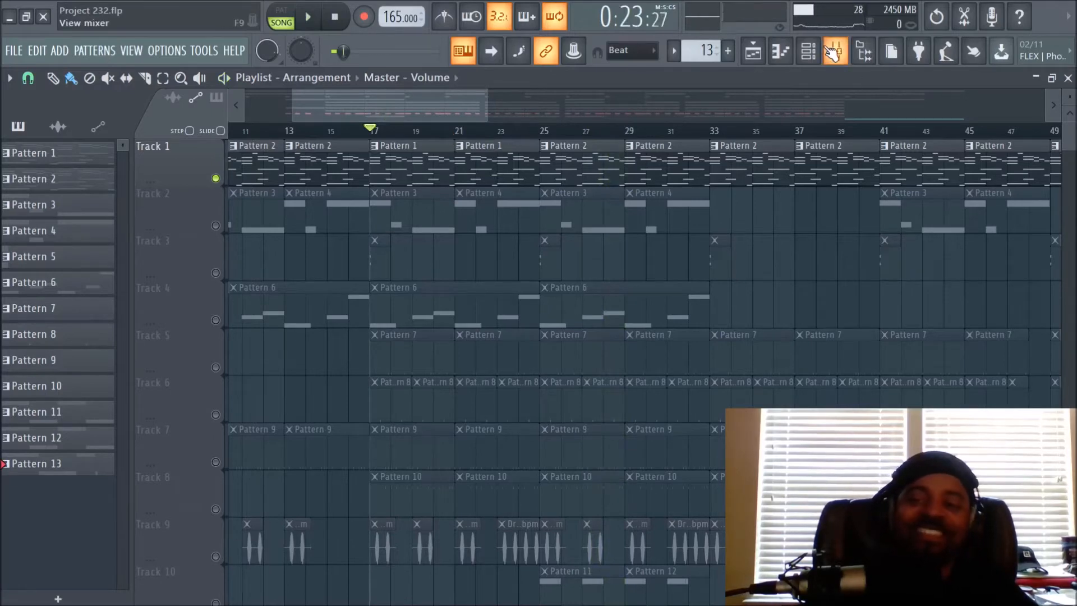
- Open Track 1's Pattern 1 in the piano roll and examine its upper melody and chord notes against the lower bass notes
double_click(398, 176)
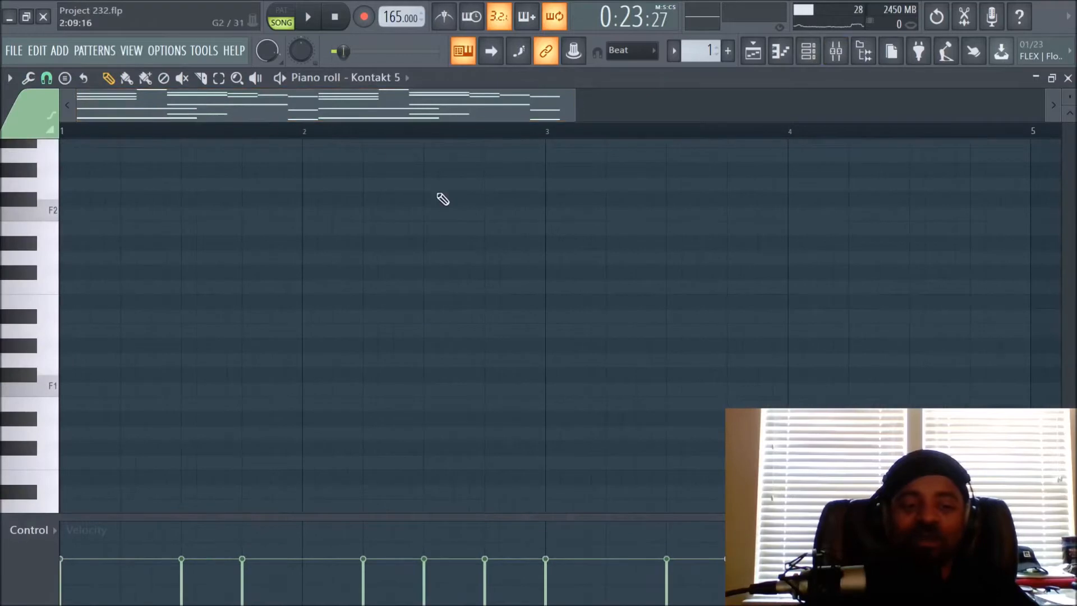
scroll(452, 216, "up", 2)
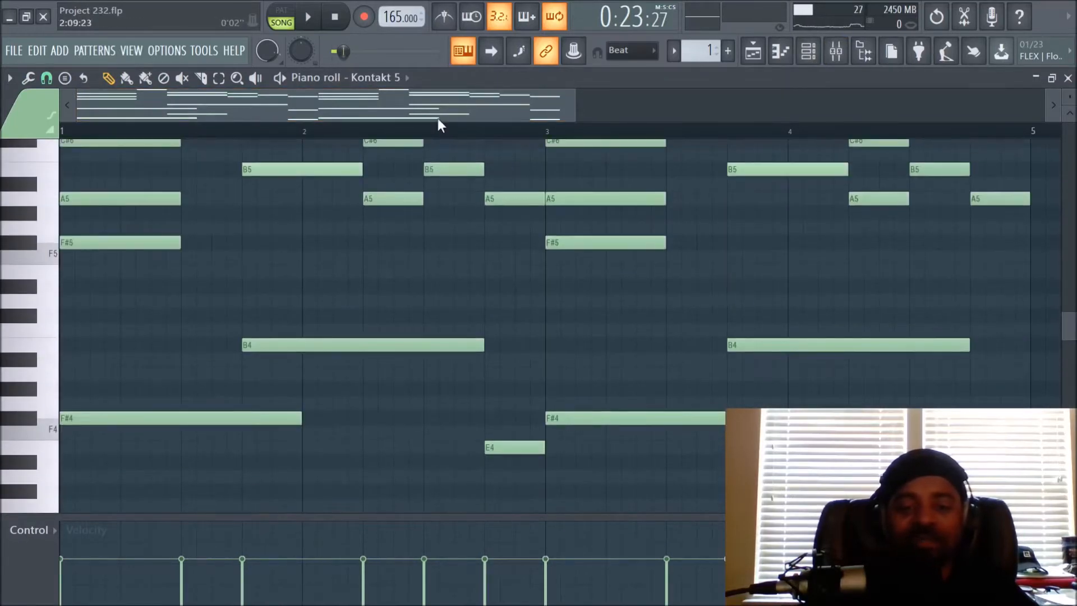
scroll(439, 133, "down", 3)
scroll(453, 198, "up", 4)
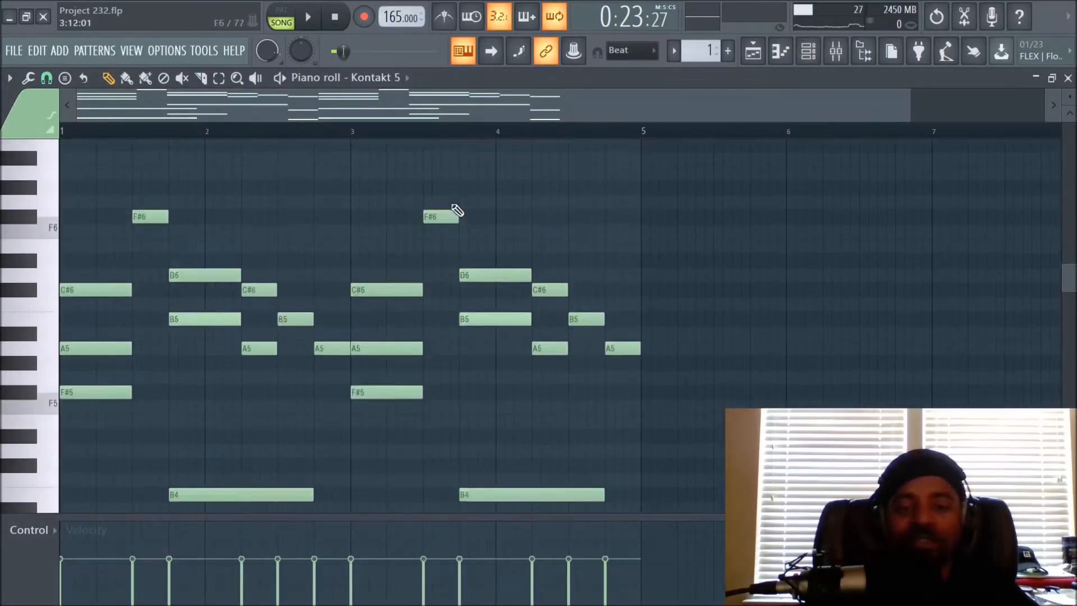
scroll(440, 137, "up", 4)
left_click_drag(433, 103, 214, 115)
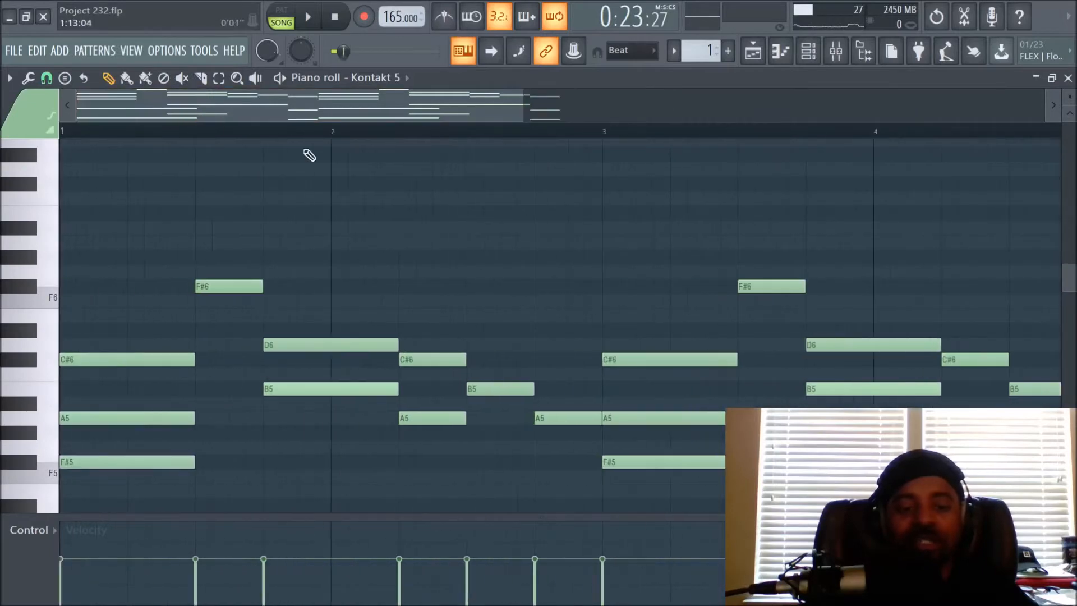
scroll(440, 176, "down", 3)
scroll(448, 213, "down", 6)
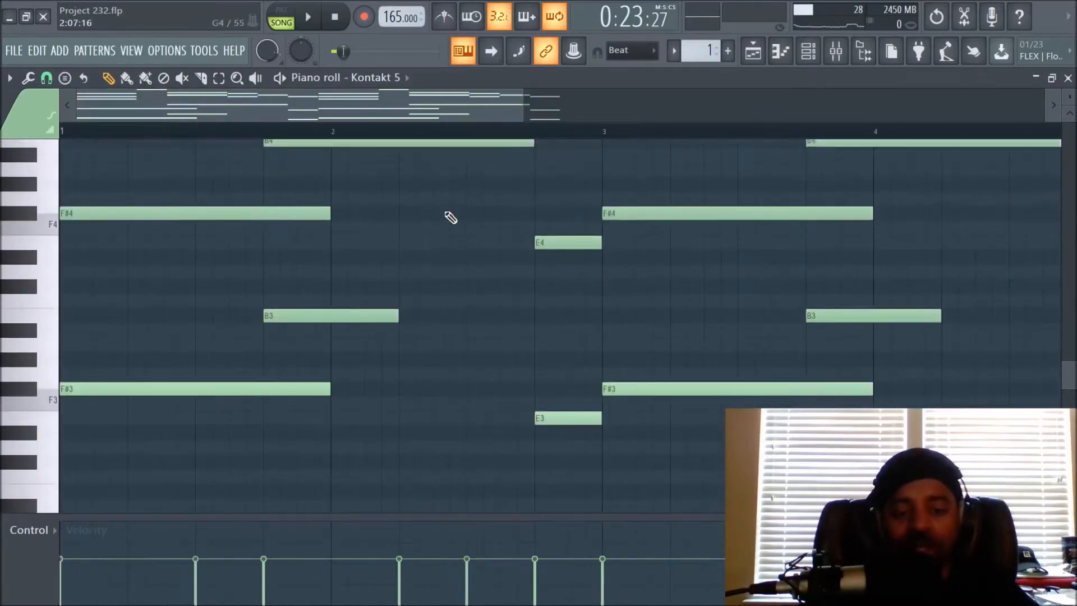
scroll(449, 216, "up", 5)
scroll(451, 208, "up", 3)
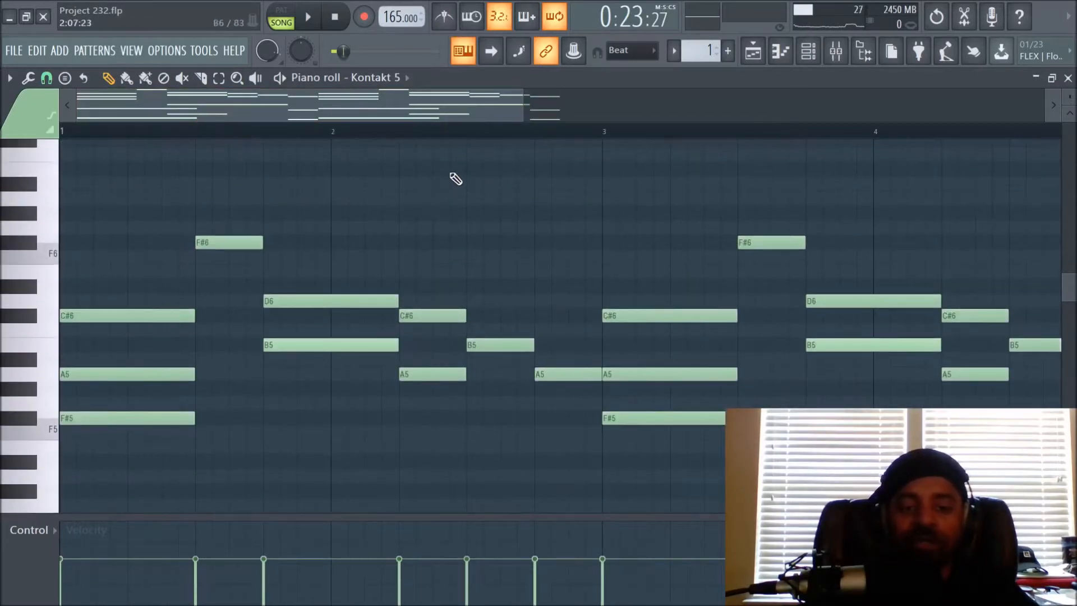
scroll(455, 136, "down", 2)
scroll(446, 166, "down", 2)
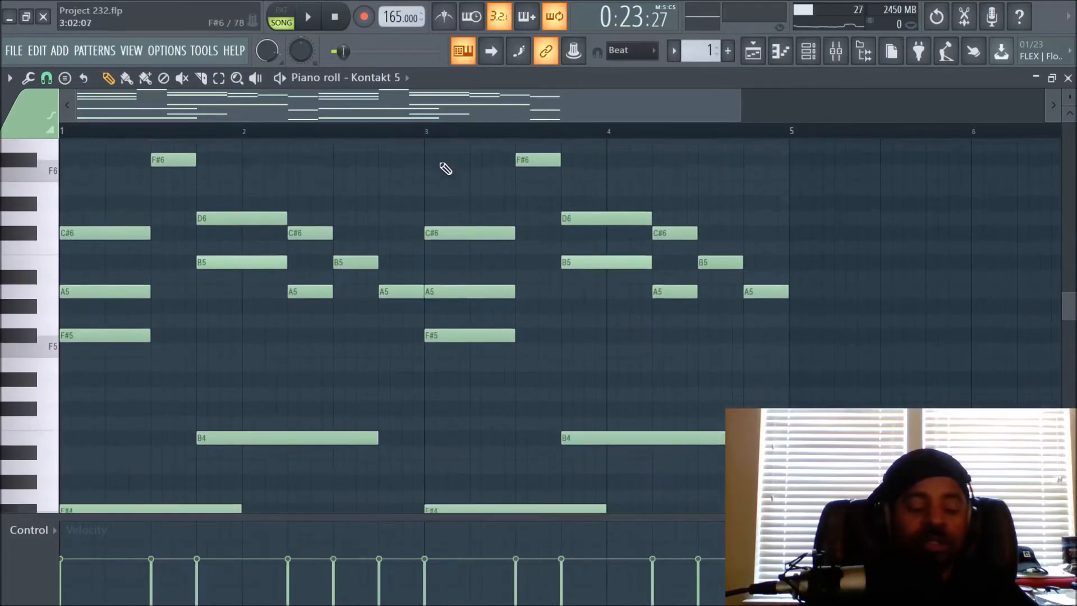
scroll(409, 216, "down", 5)
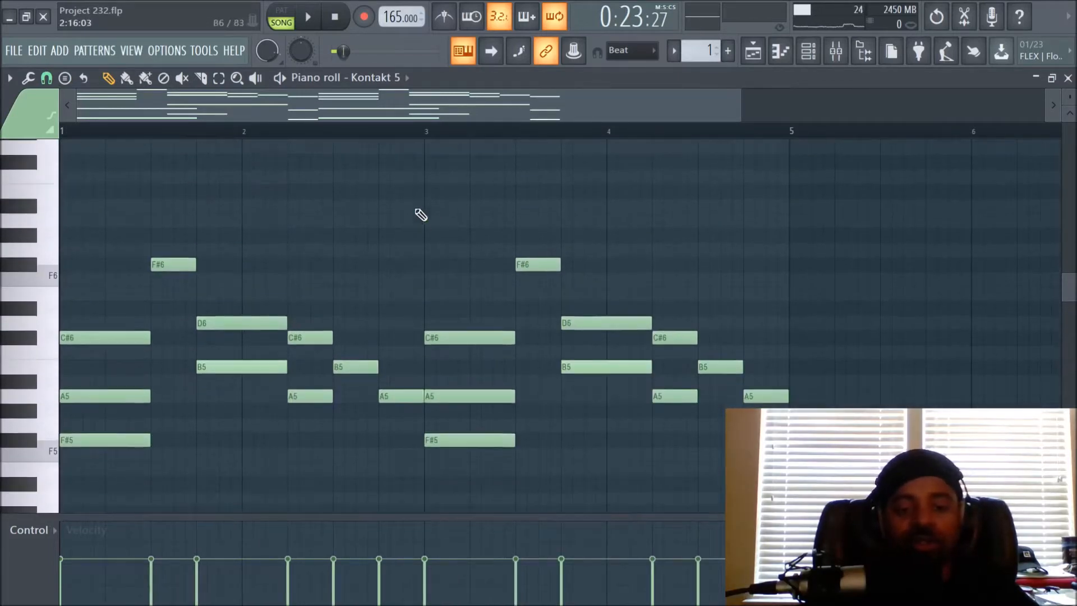
scroll(534, 239, "up", 7)
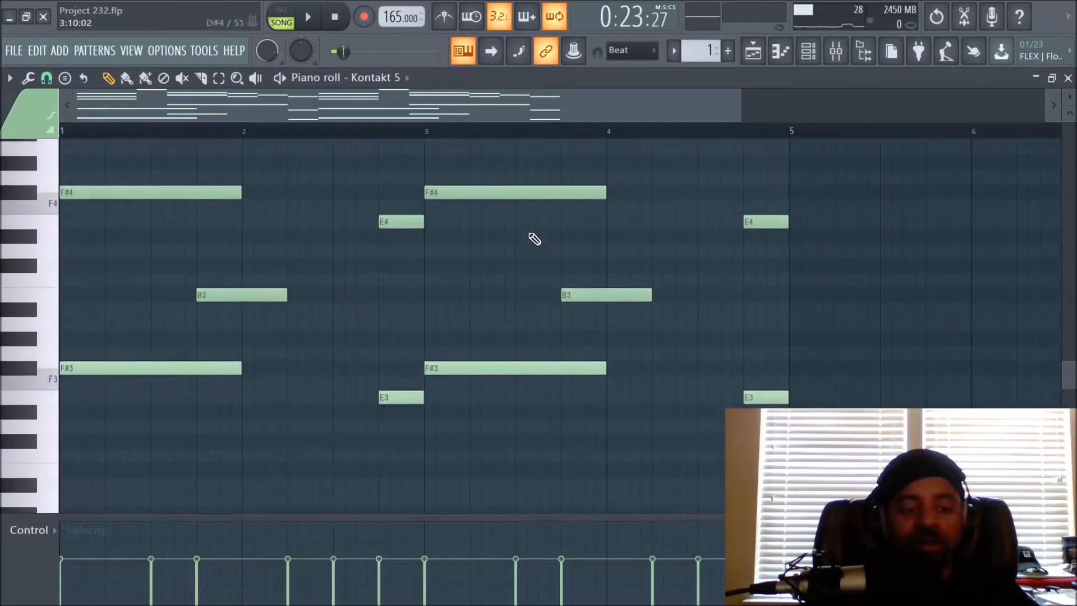
scroll(481, 254, "up", 1)
scroll(481, 254, "down", 6)
scroll(481, 255, "down", 2)
scroll(481, 256, "up", 2)
scroll(478, 252, "up", 2)
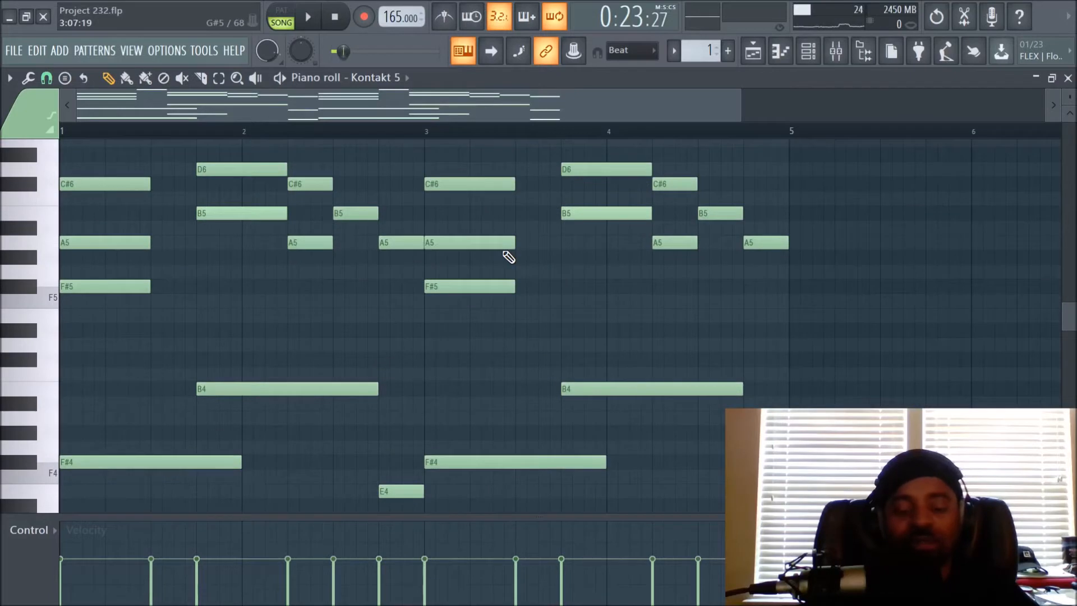
scroll(508, 257, "down", 3)
scroll(509, 256, "down", 2)
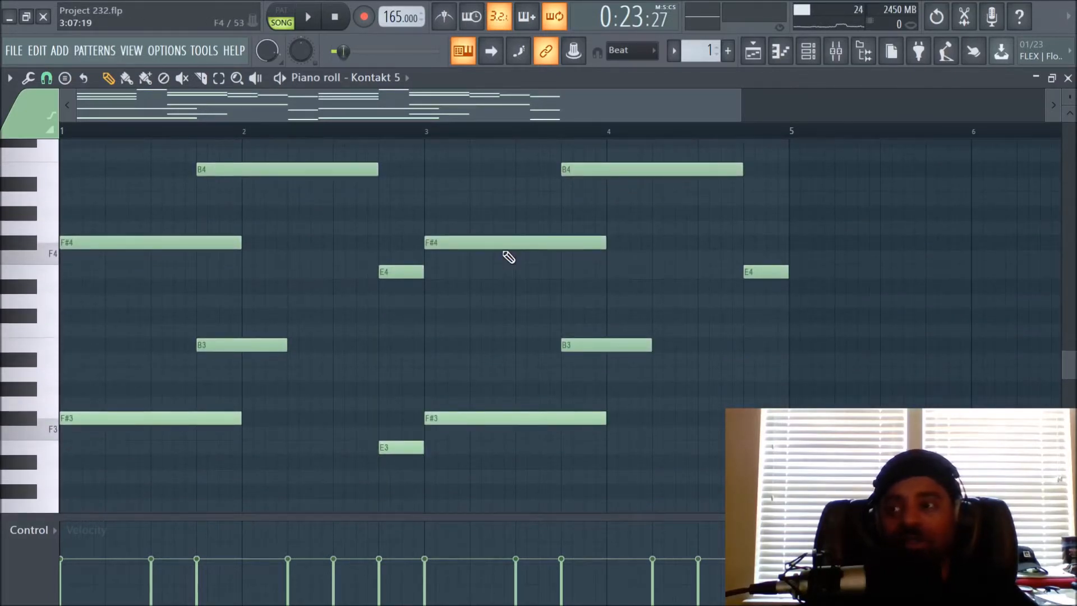
scroll(508, 257, "up", 8)
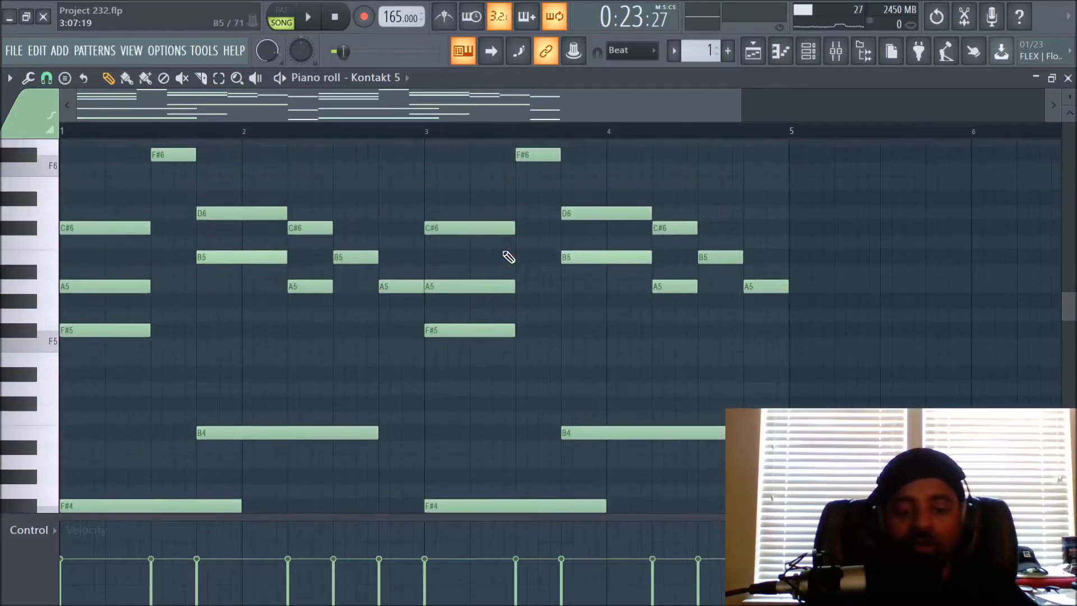
- View the piano roll's scale highlighting options and close them without choosing another root note or scale
left_click(11, 79)
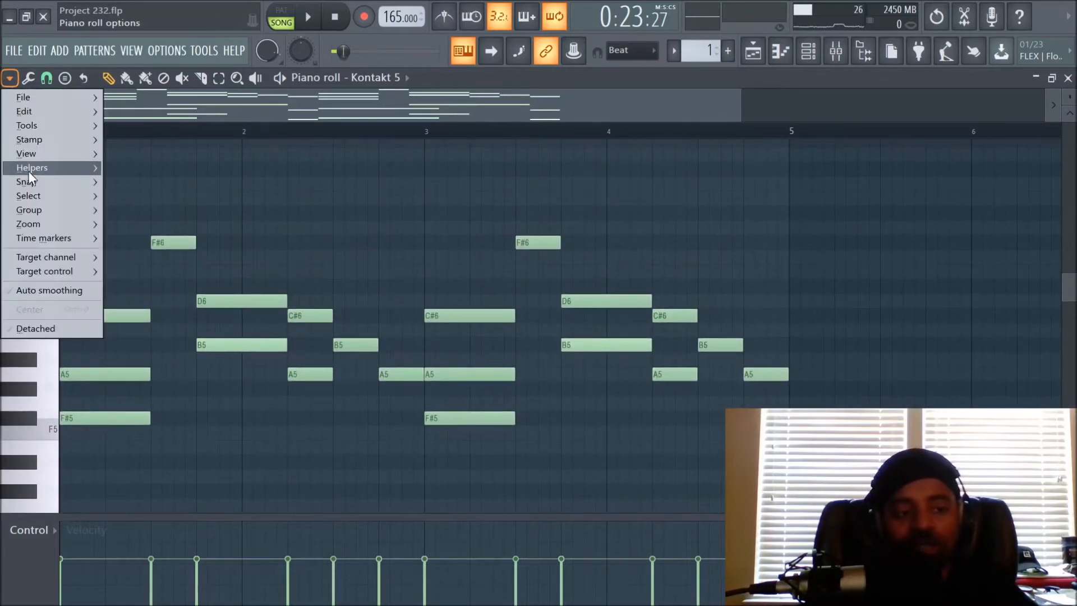
mouse_move(29, 174)
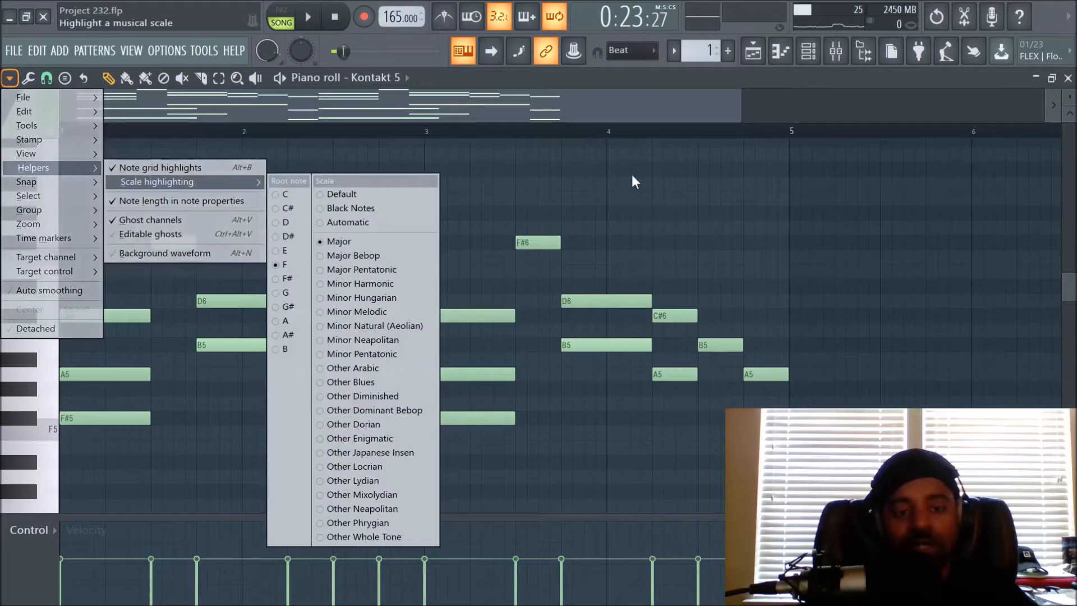
left_click(631, 171)
- Review the lower bass notes of the piano pattern and return to the playlist arrangement
scroll(565, 218, "down", 3)
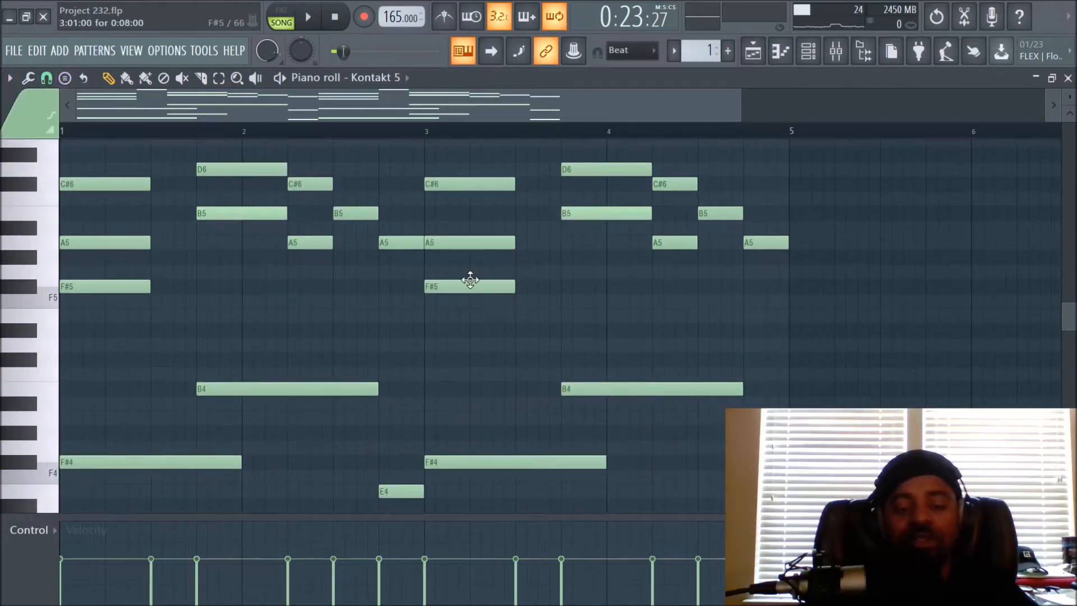
scroll(437, 285, "down", 2)
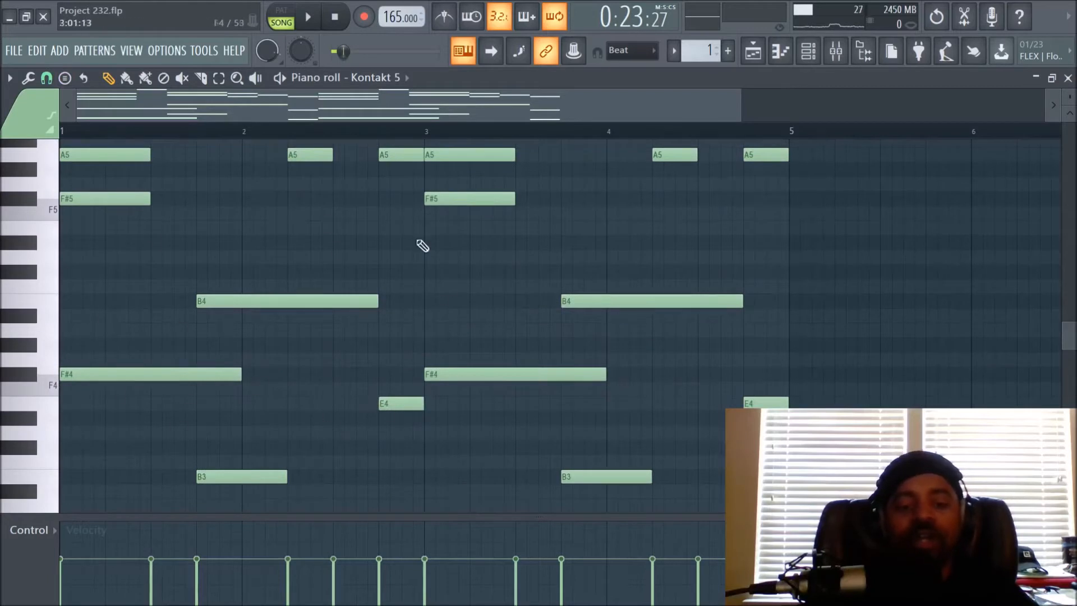
scroll(202, 248, "down", 5)
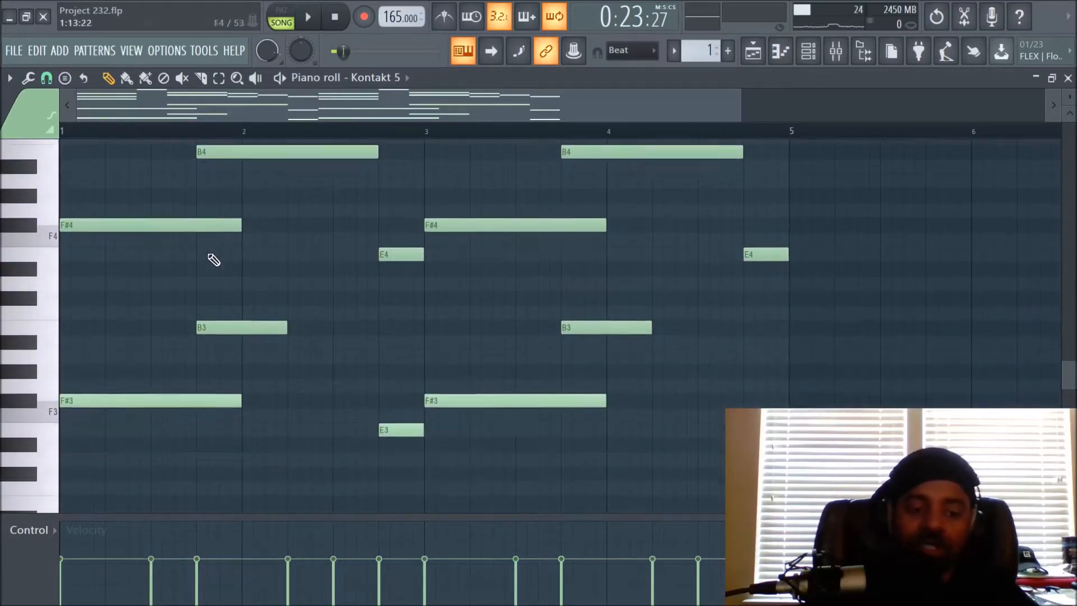
scroll(274, 281, "up", 2)
scroll(273, 281, "up", 2)
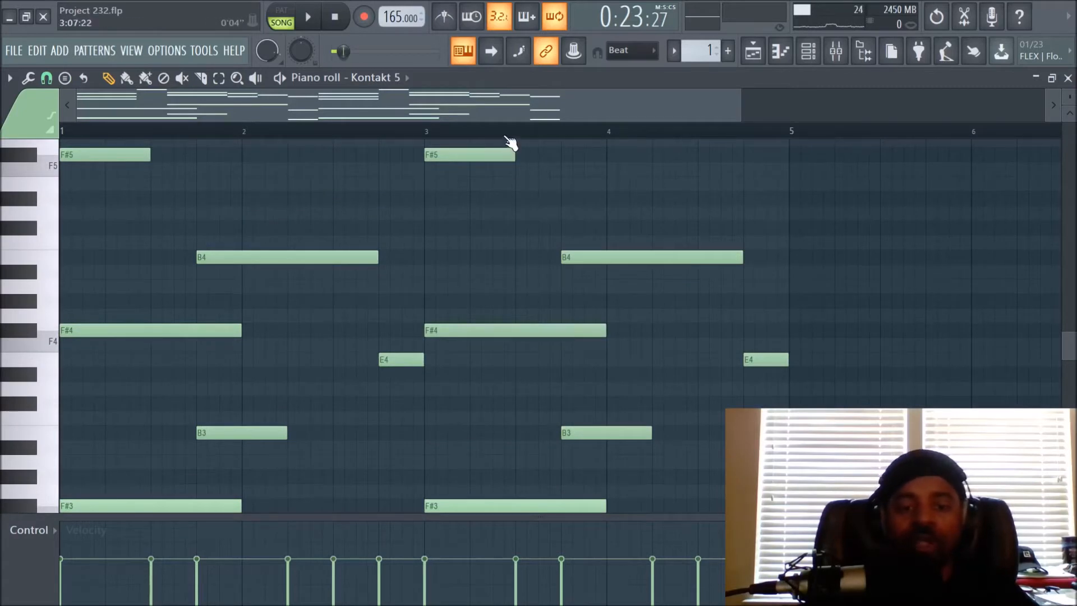
scroll(503, 236, "down", 1)
scroll(505, 235, "up", 3)
left_click(754, 56)
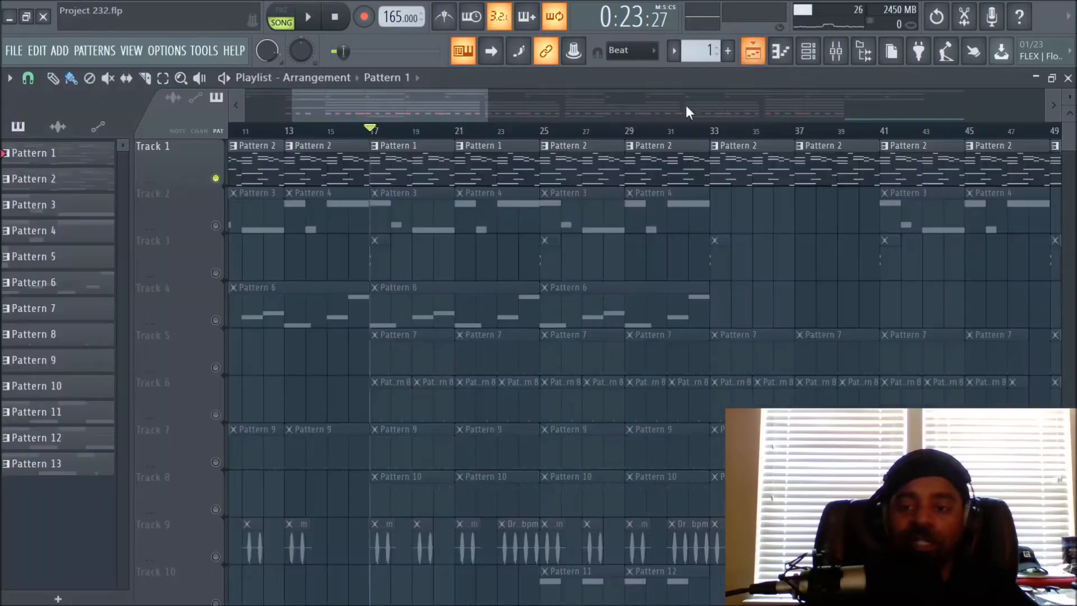
- Open the Kontakt 5 piano channel, look through The Maverick's preset list, and close the instrument
left_click(808, 52)
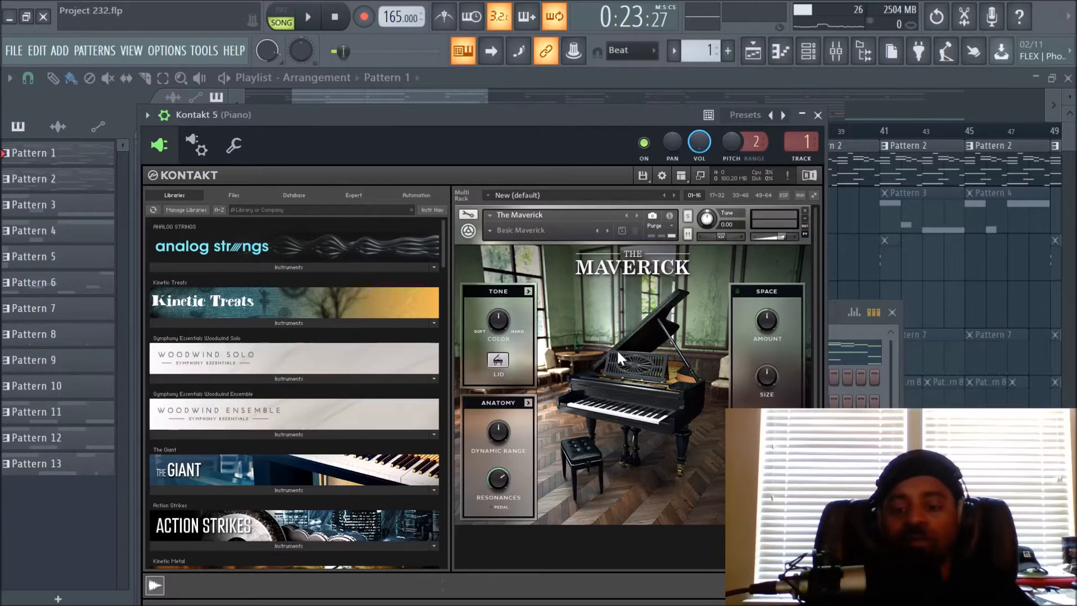
left_click(490, 232)
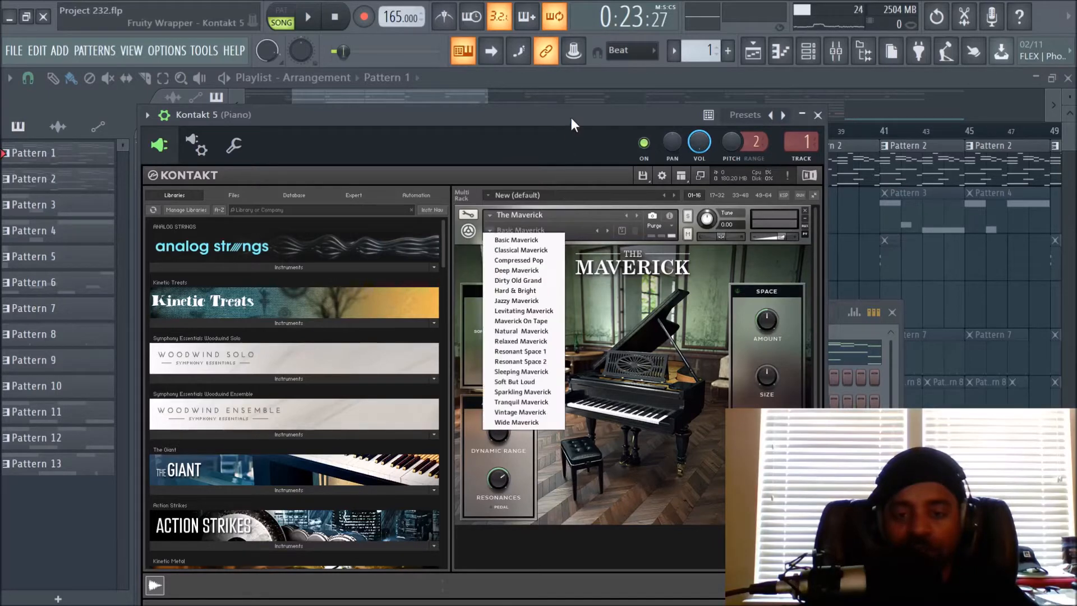
left_click(493, 233)
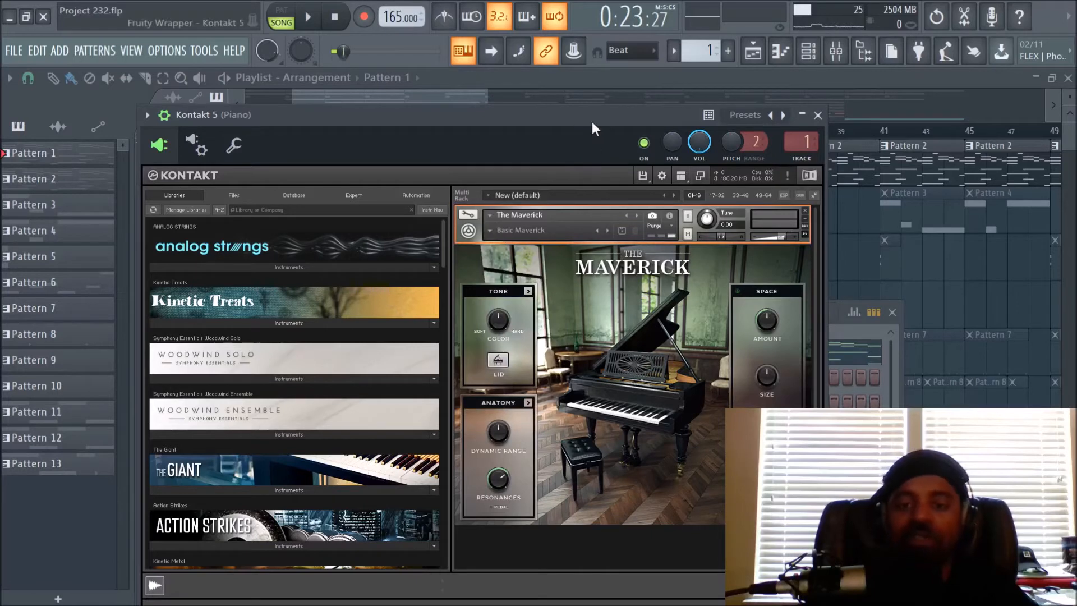
left_click(804, 115)
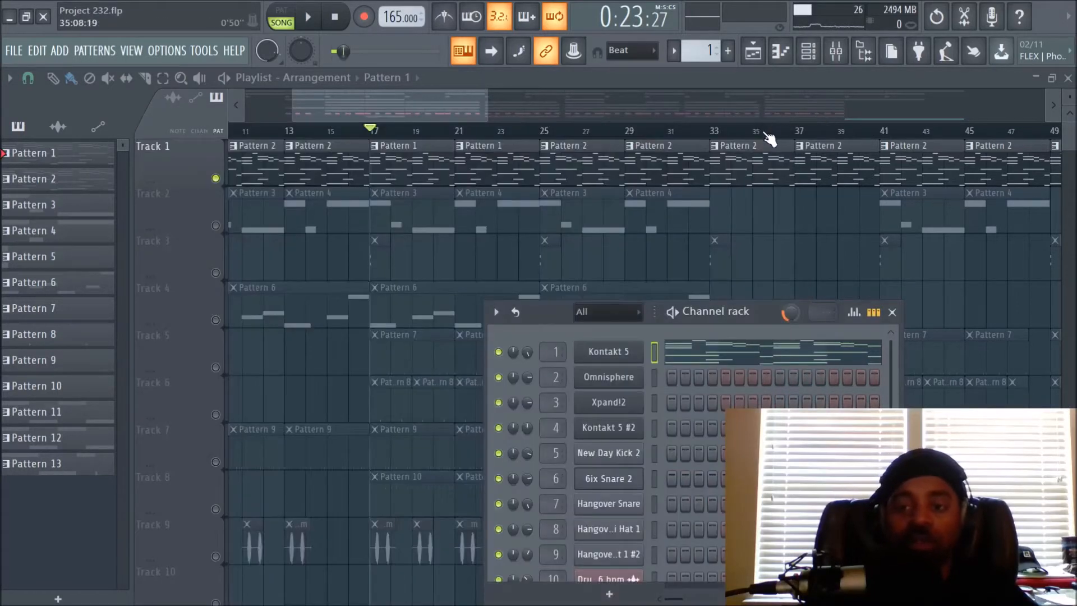
- Bypass all effects on the Piano mixer track and play the dry piano sound
left_click(836, 53)
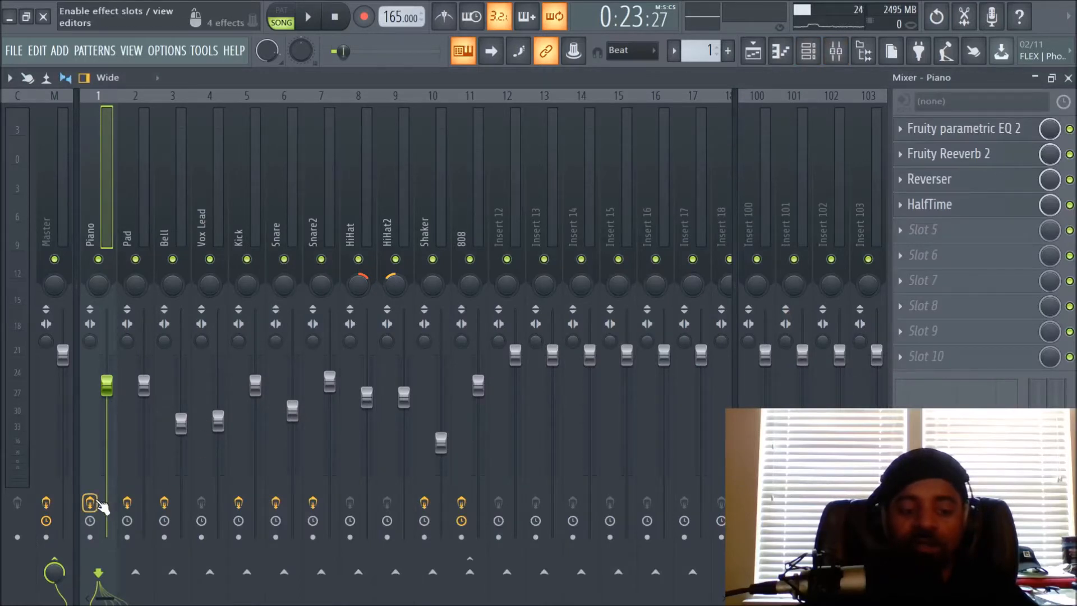
key("space")
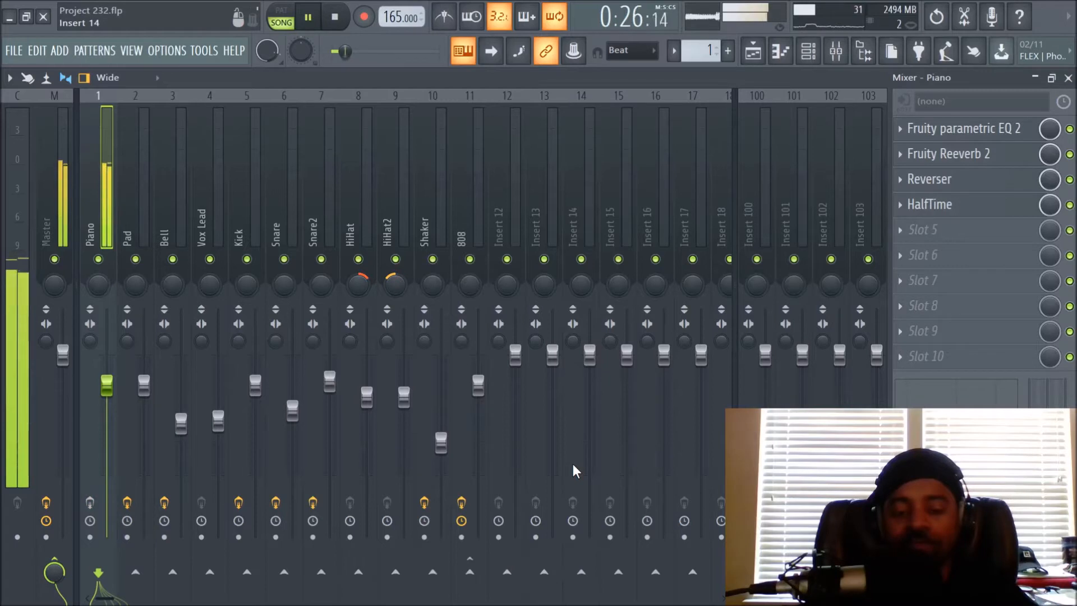
- Stop the dry playback, re-enable all effects on the Piano mixer track and play the processed piano sound
key("space")
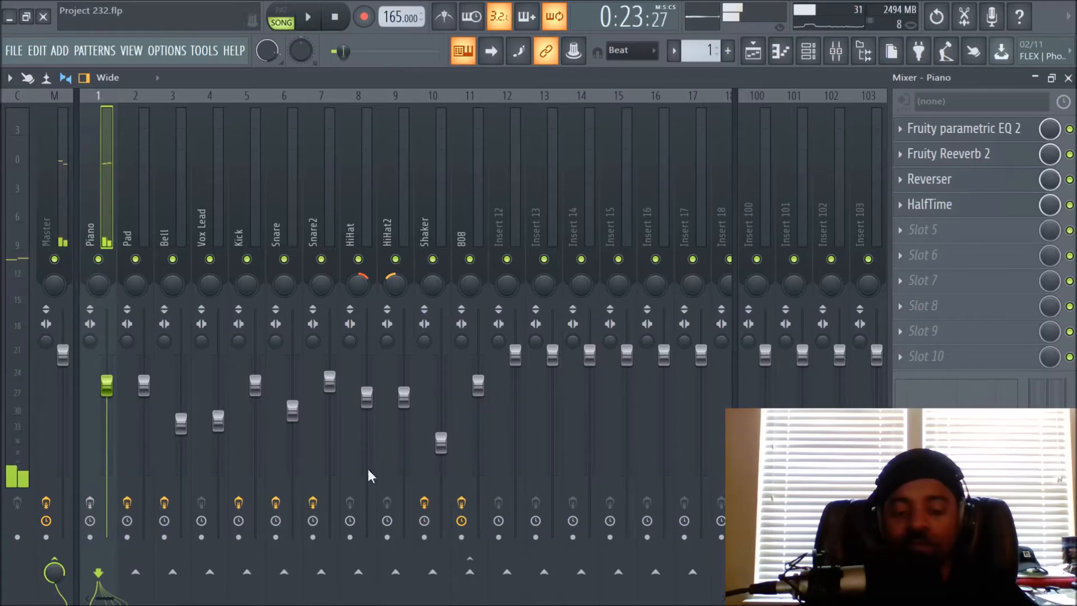
left_click(90, 502)
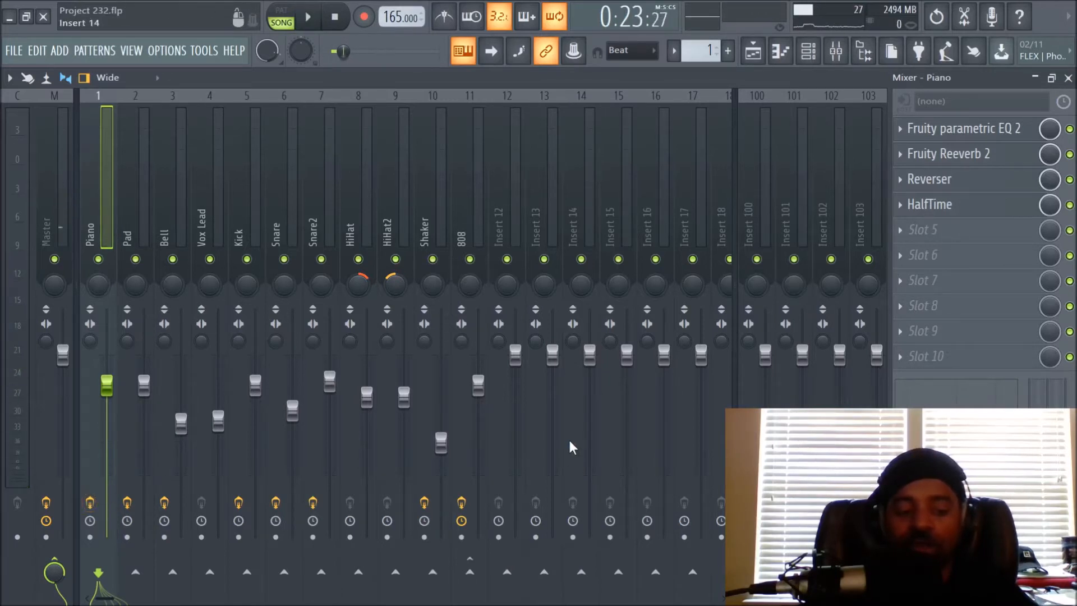
key("space")
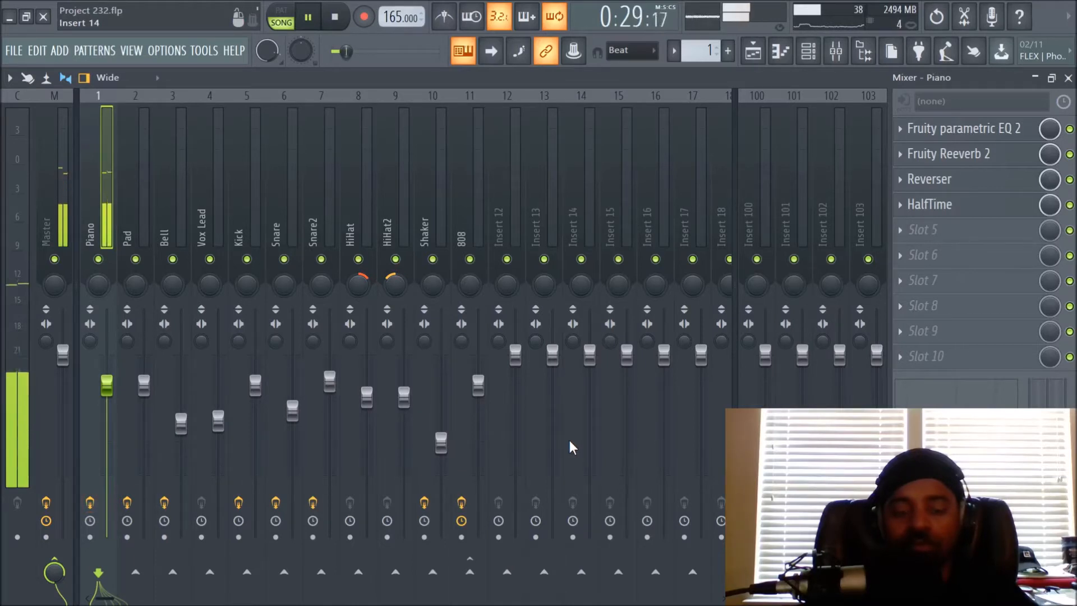
key("space")
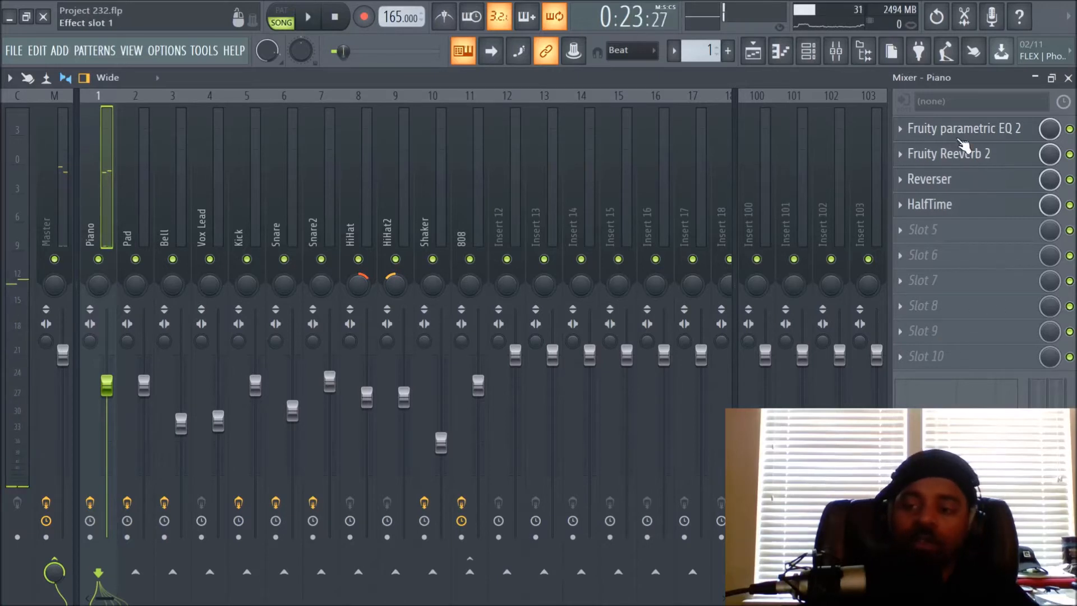
- Examine the Fruity parametric EQ 2 curve and the Fruity Reeverb 2 low-cut setting on the Piano mixer track
left_click(961, 133)
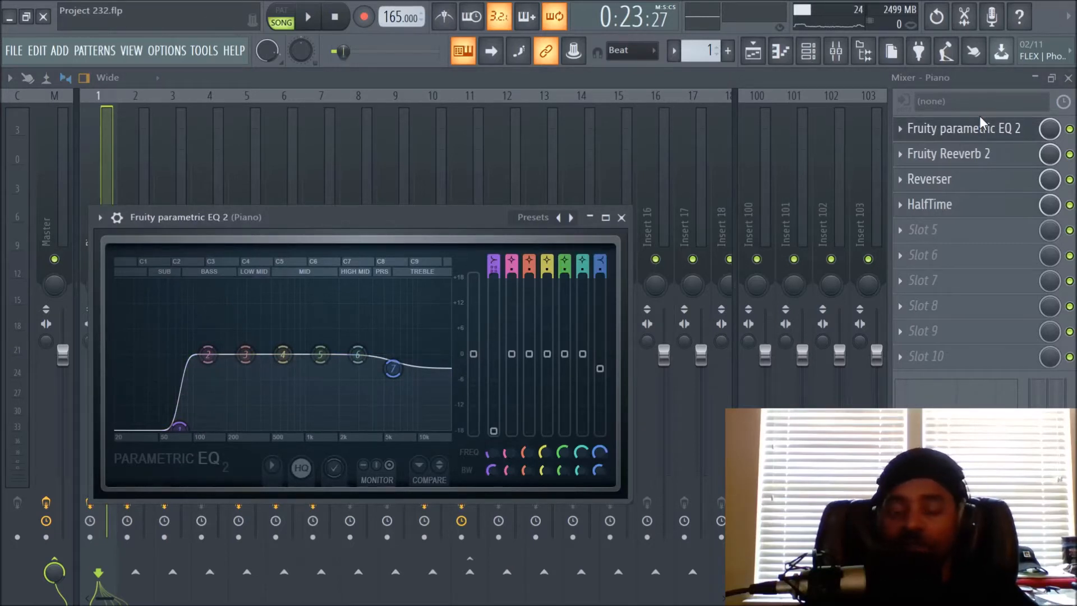
left_click_drag(450, 222, 482, 220)
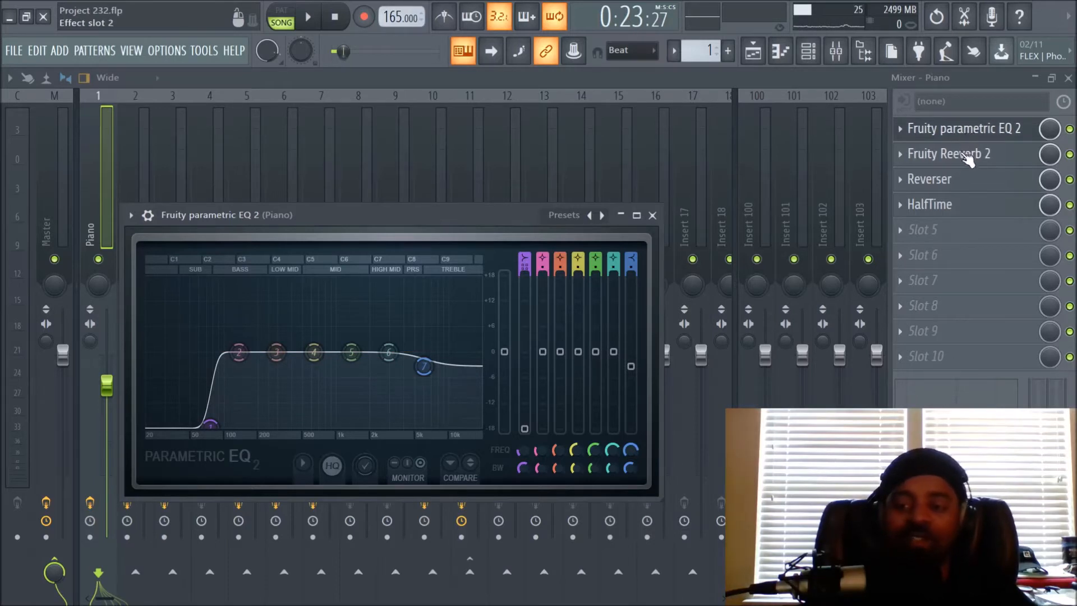
left_click(652, 216)
left_click(948, 155)
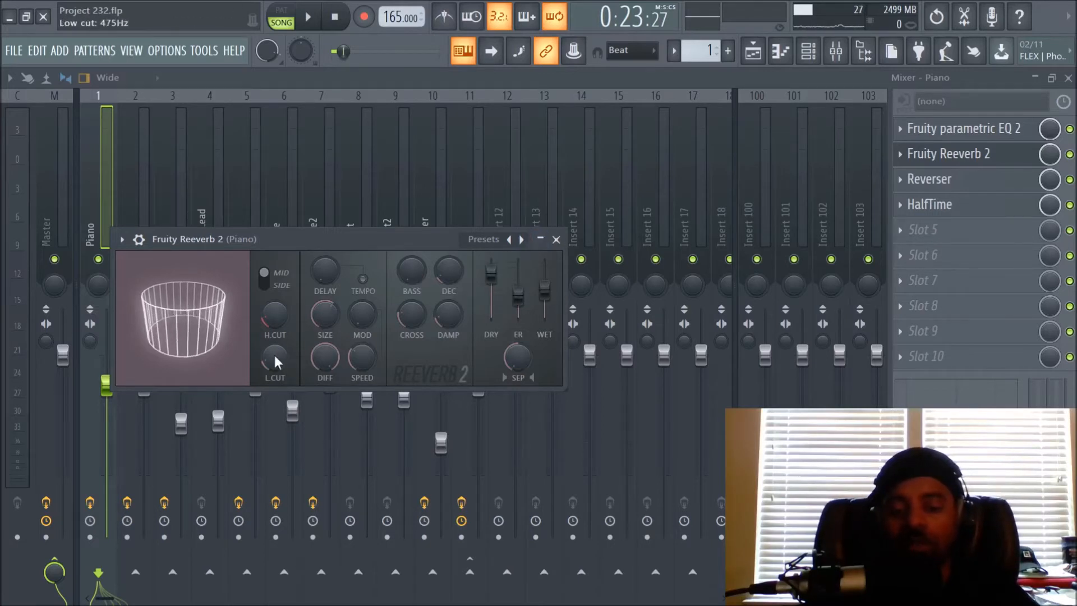
left_click(981, 131)
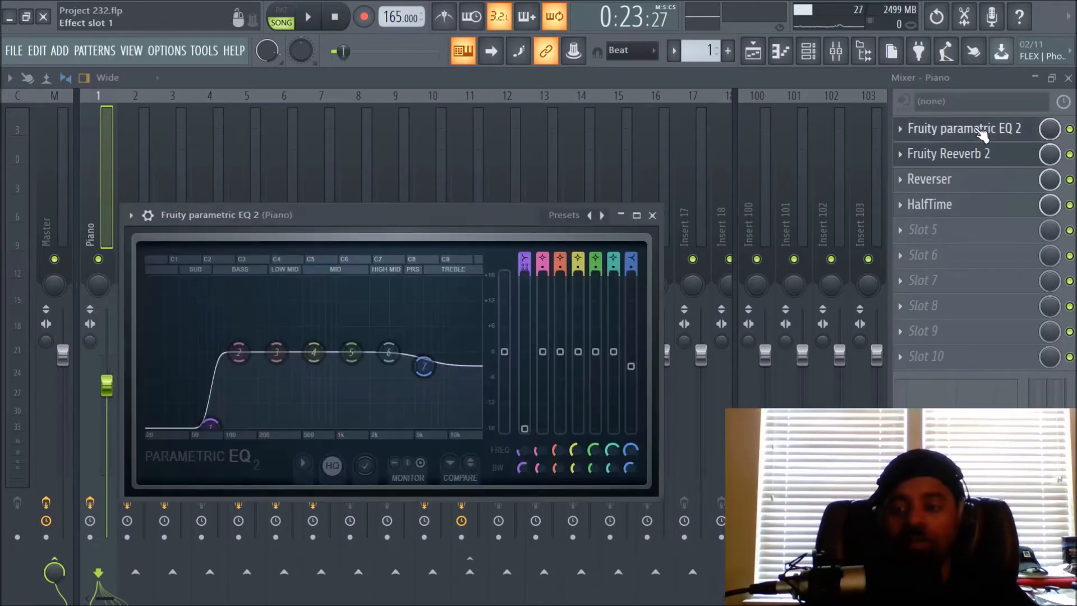
left_click(652, 215)
- Review the Reverser and HalfTime effect settings on the Piano mixer track and close both plugins
left_click(945, 184)
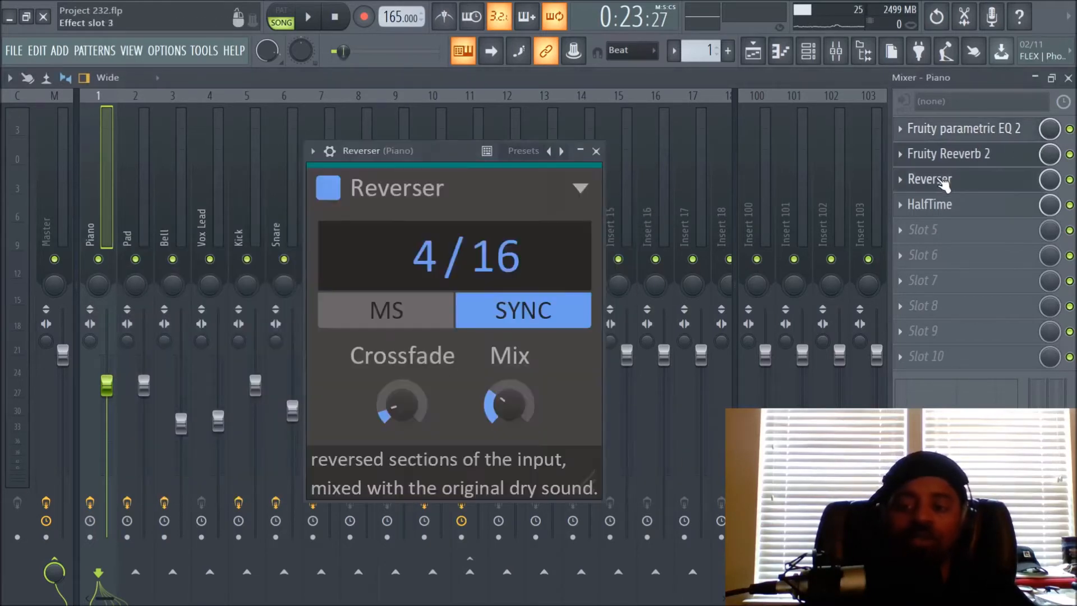
left_click(596, 150)
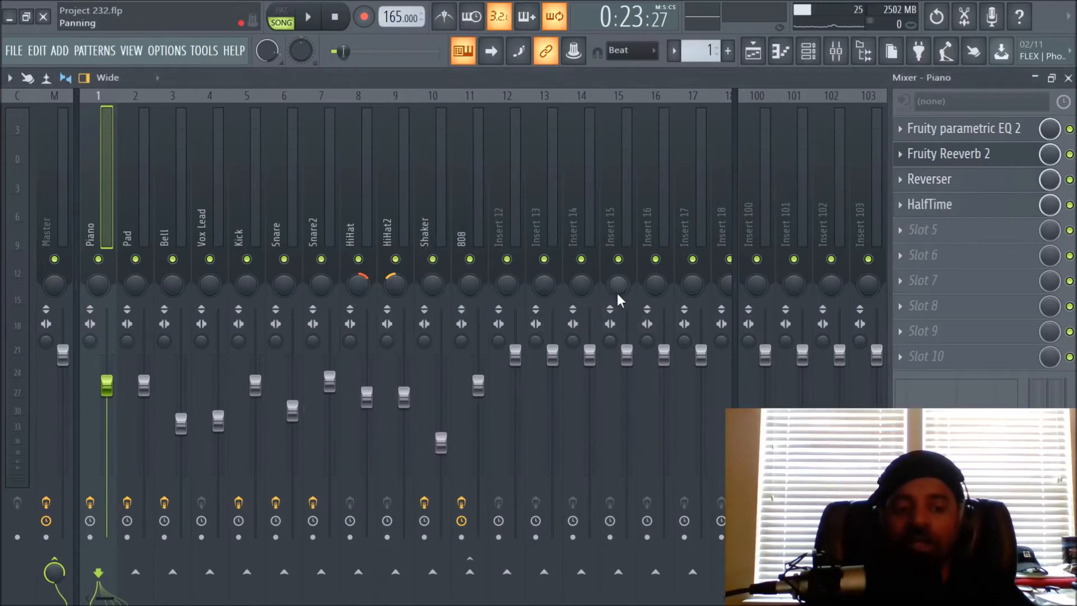
left_click(926, 180)
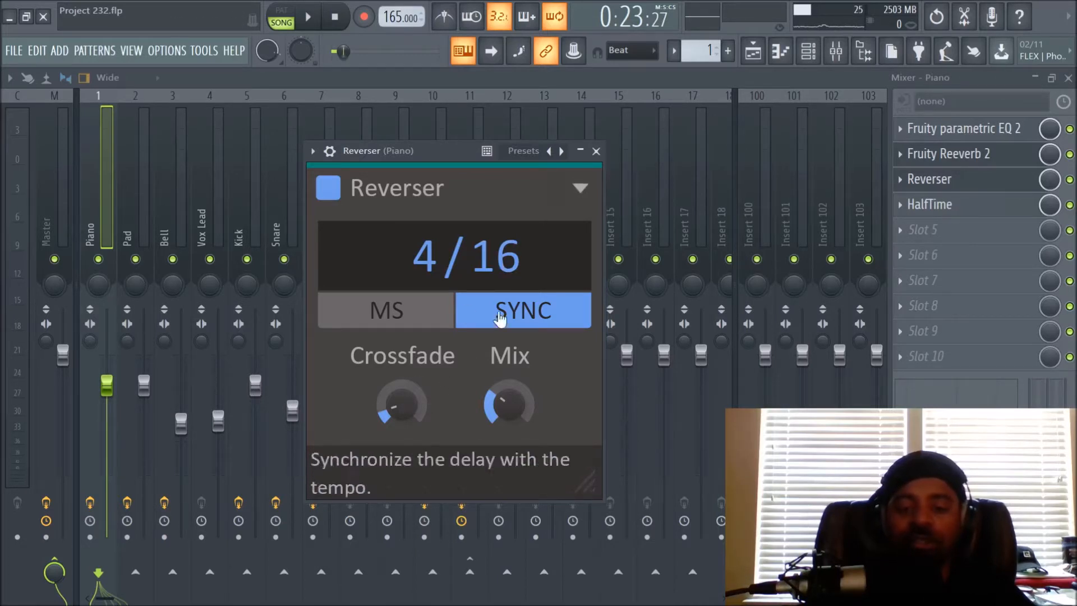
left_click(596, 150)
left_click(930, 206)
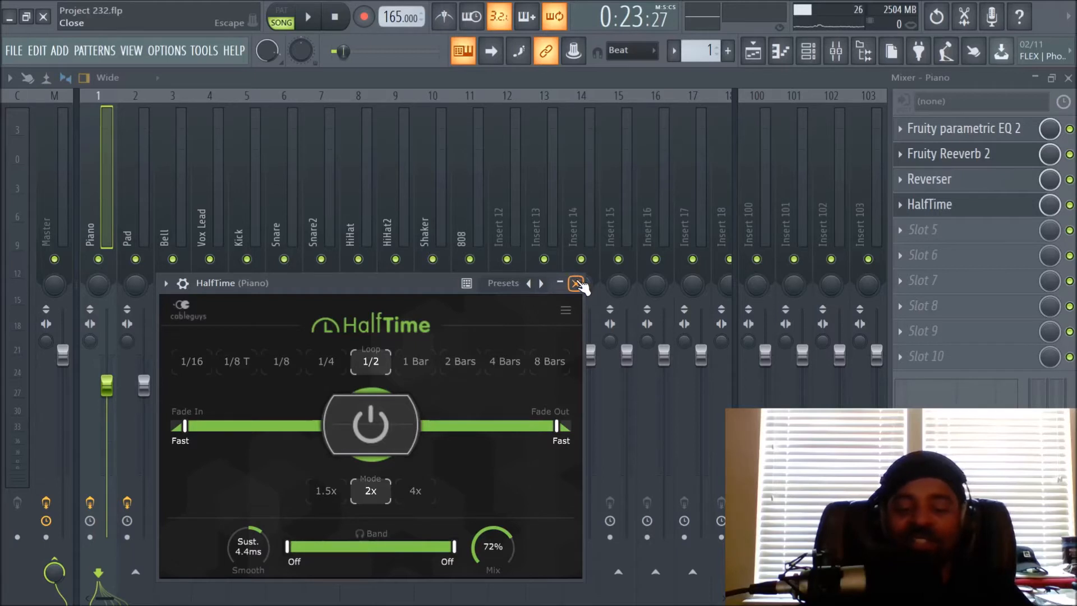
left_click(577, 284)
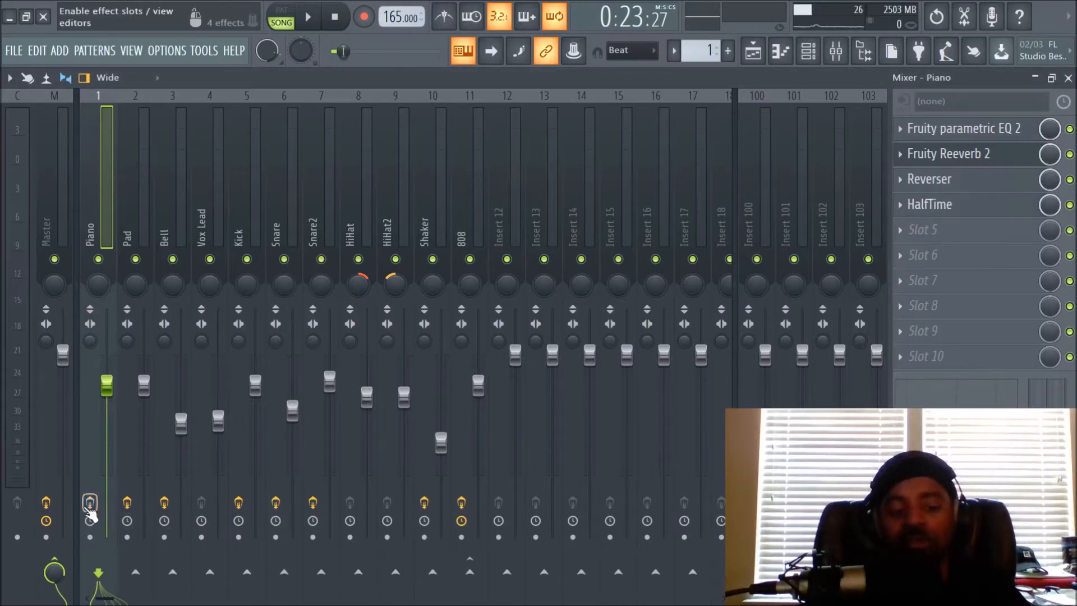
- Play the piano with its mixer effects bypassed, and re-enable them to compare the processed sound
key("space")
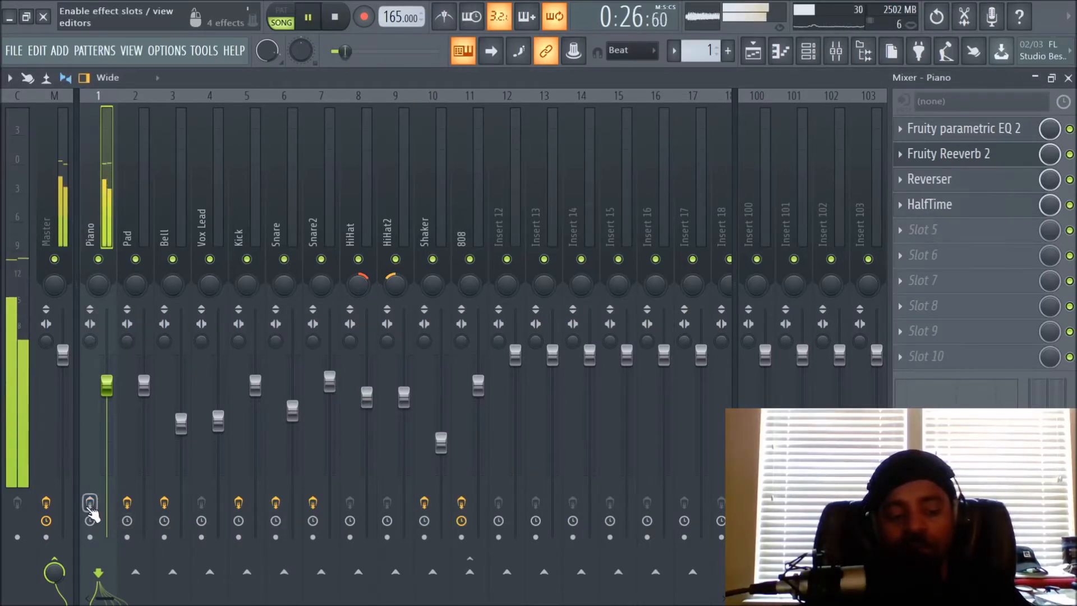
key("space")
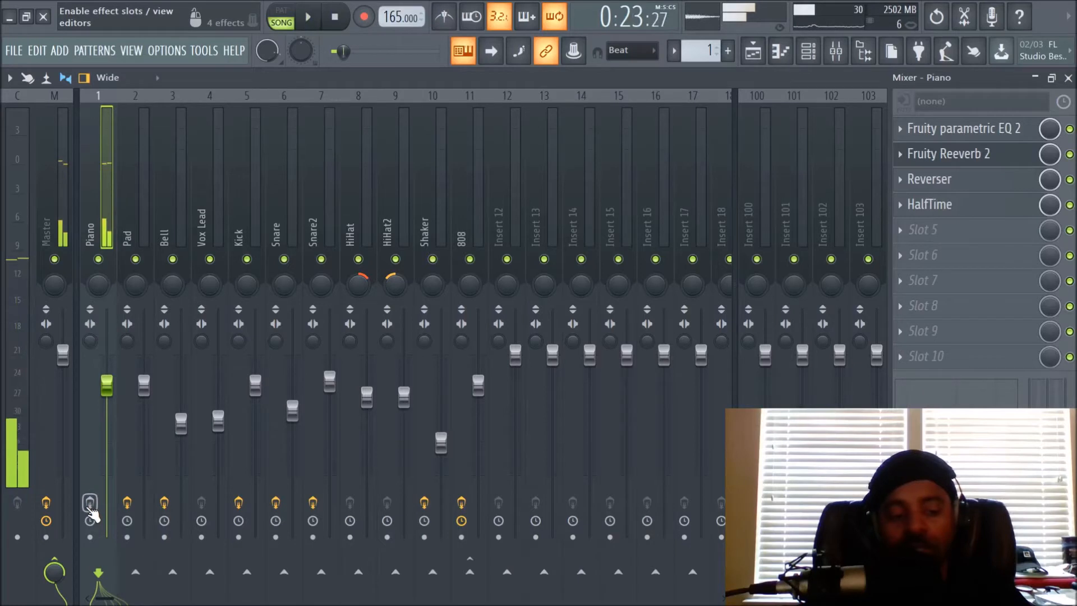
left_click(90, 504)
key("space")
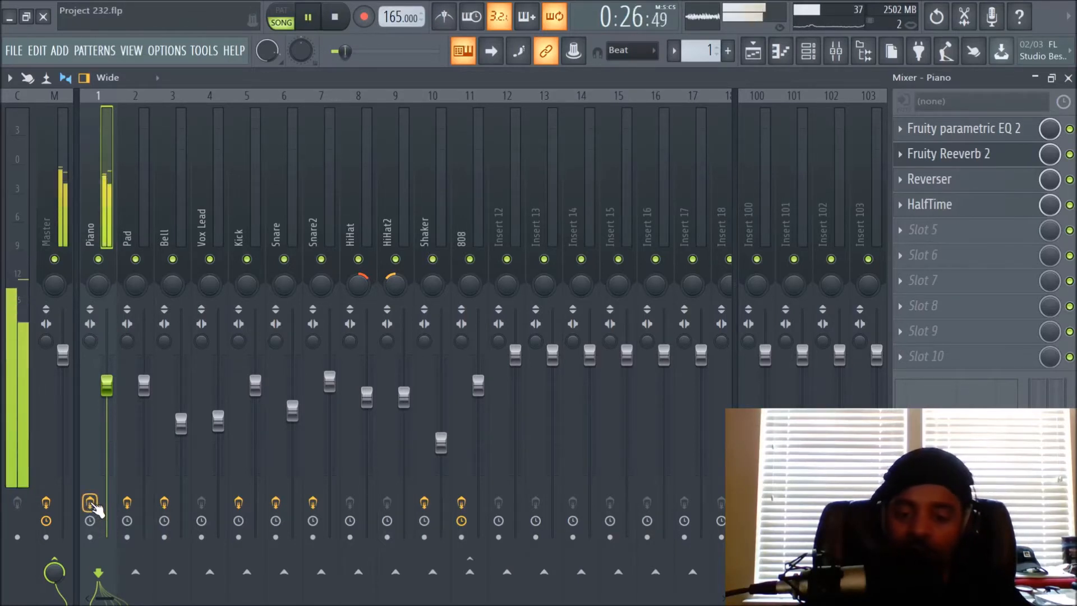
key("space")
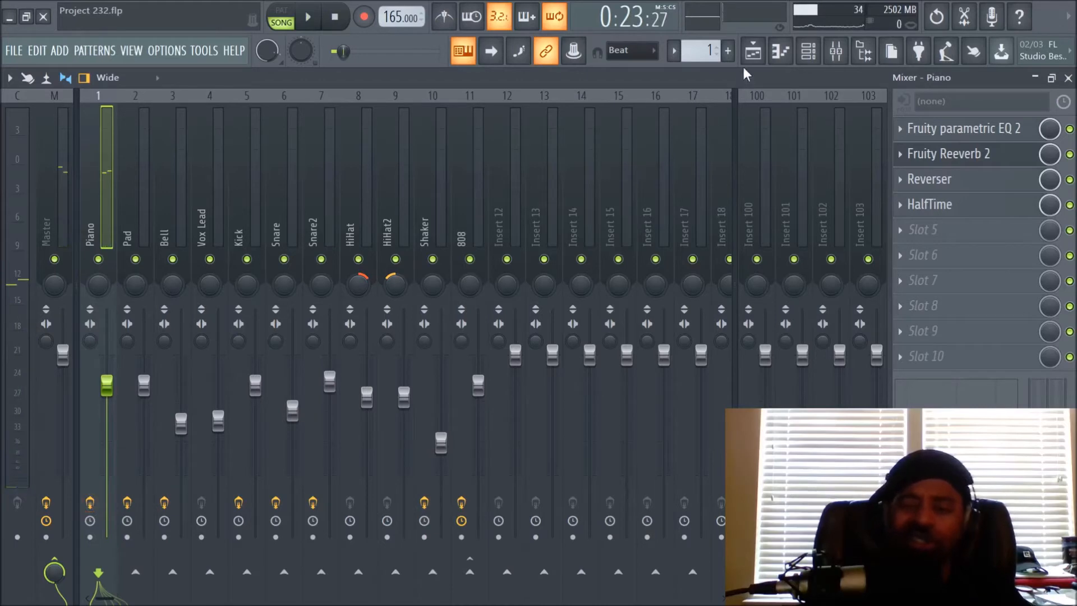
- Return to the playlist, unmute the pad patterns on Track 2 and play them together with the piano
left_click(753, 51)
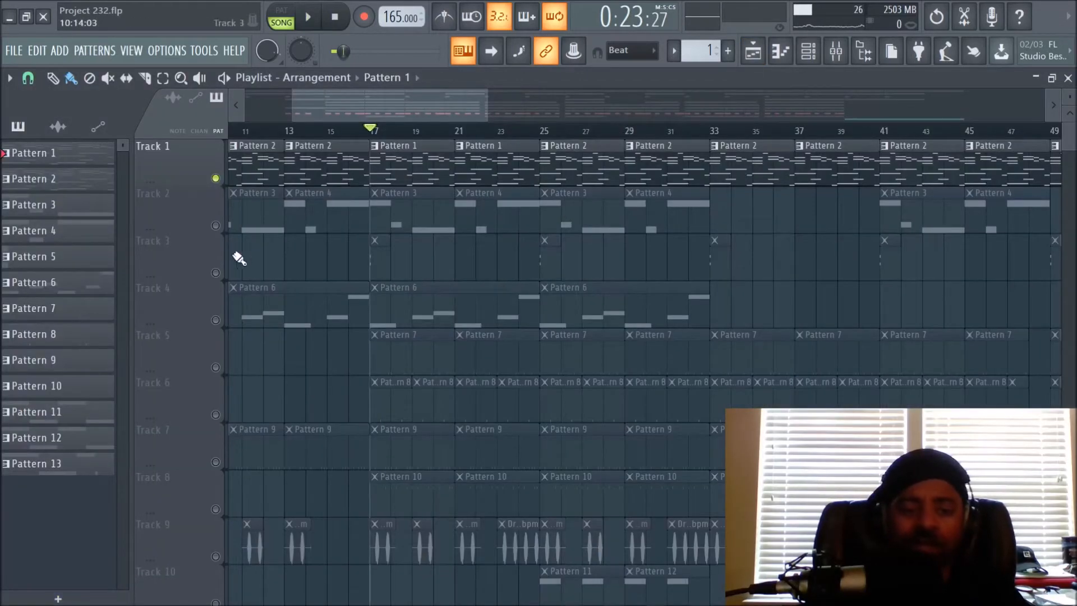
left_click(216, 225)
scroll(492, 137, "up", 3)
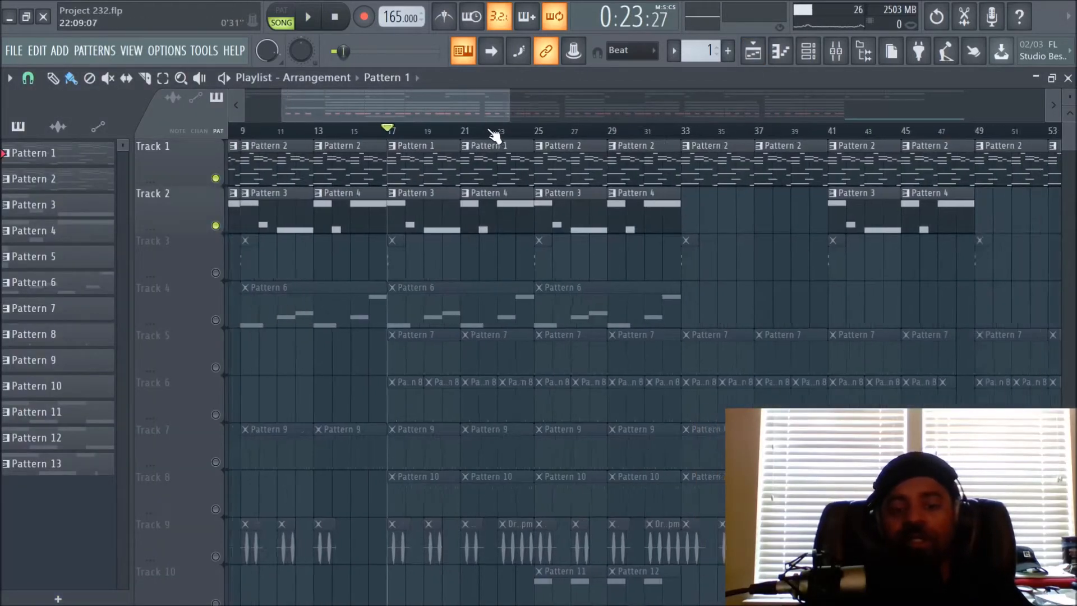
key("space")
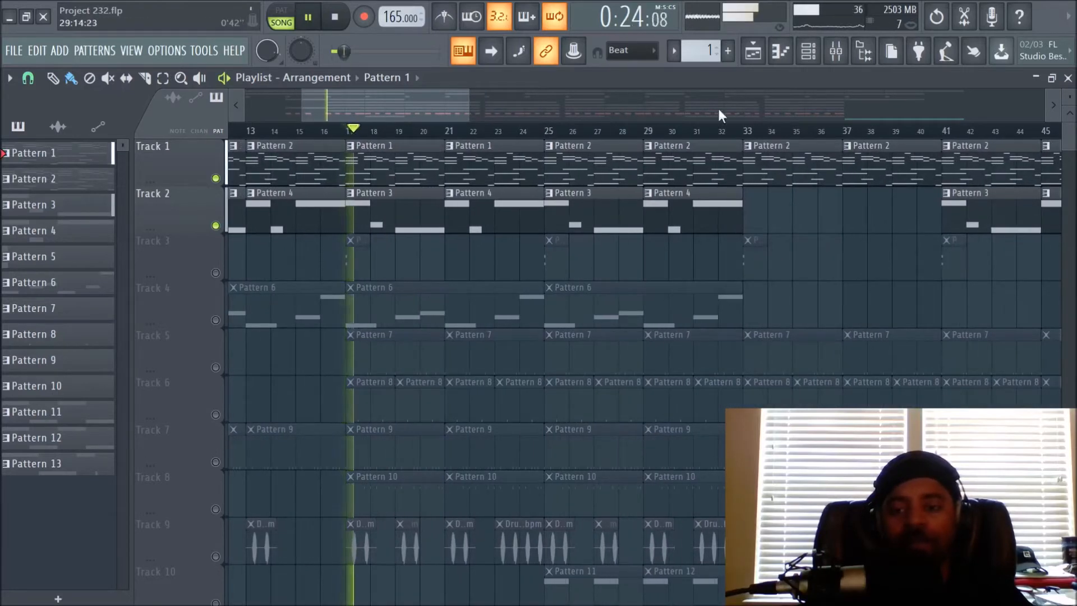
- View the Bell Signs patch in the pad's Omnisphere channel, stop playback and close the instrument
left_click(818, 58)
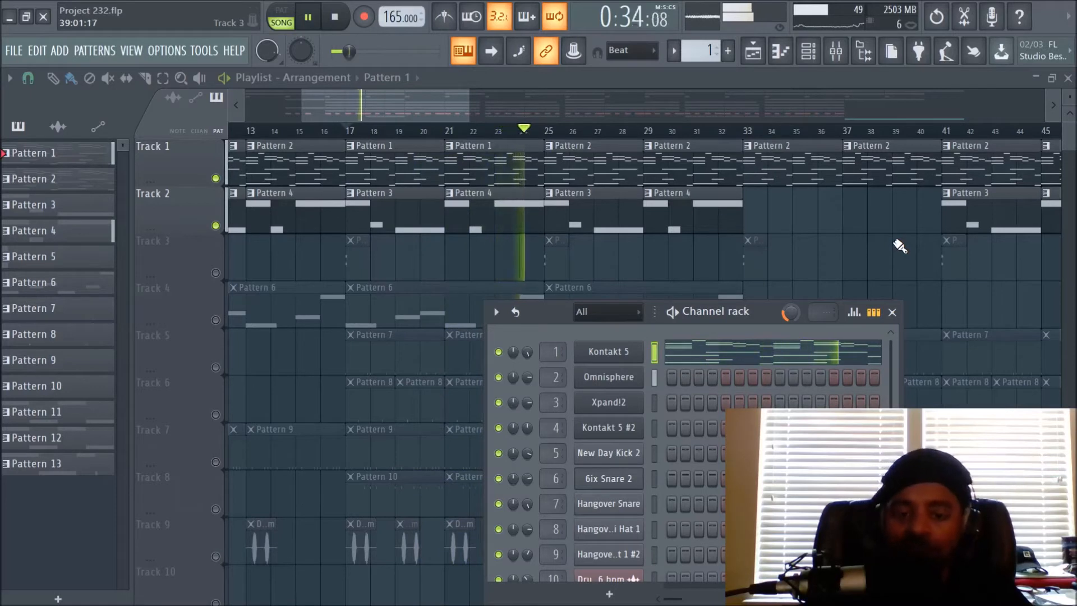
key("space")
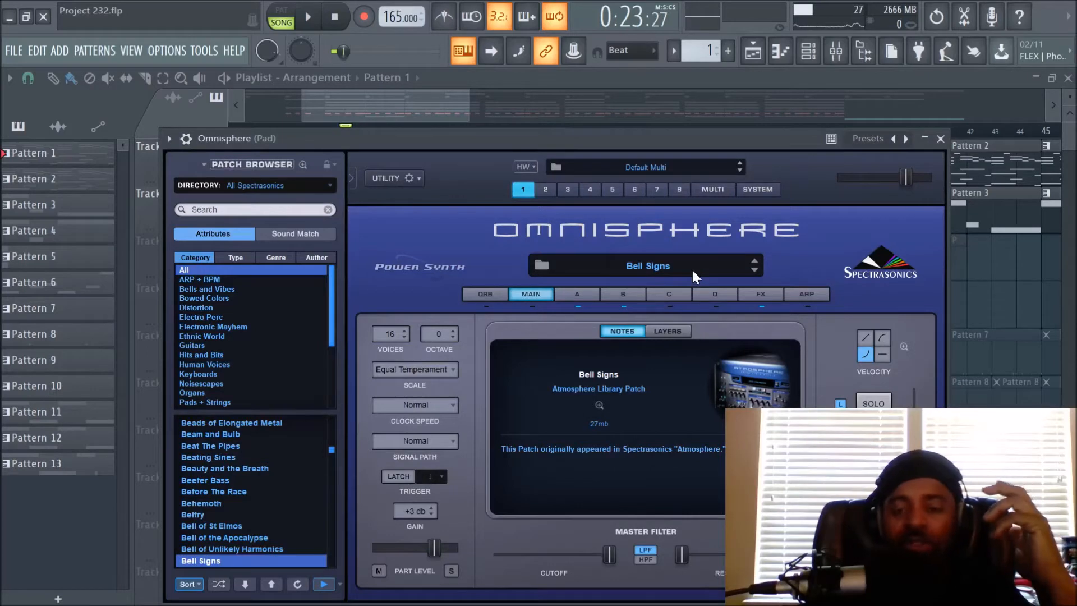
left_click(943, 140)
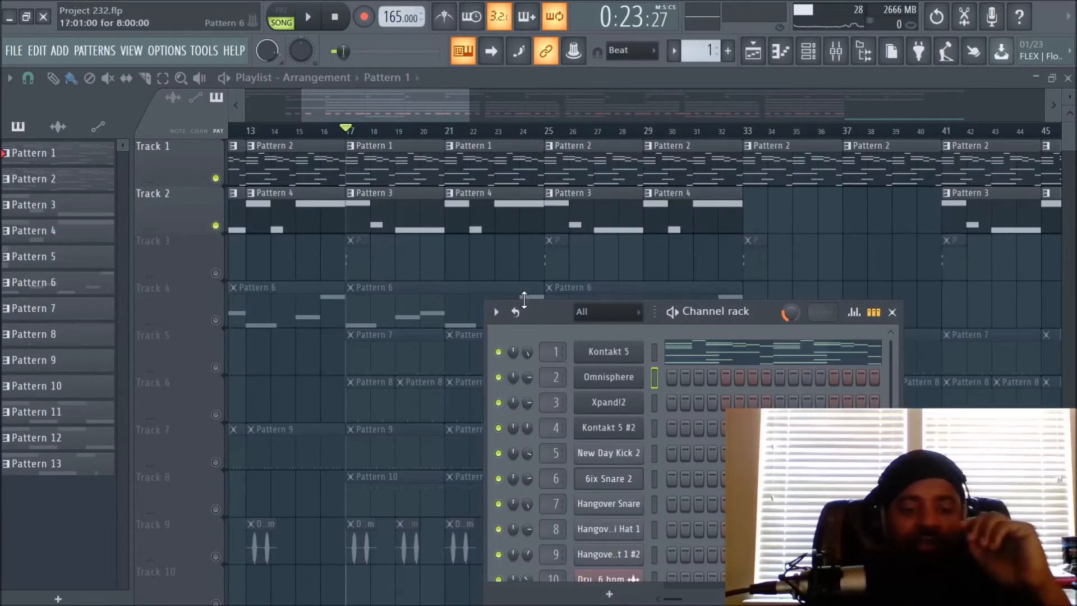
- Unmute the bell patterns on Track 3 and play the arrangement from bar 17 with the piano and pad
left_click(215, 273)
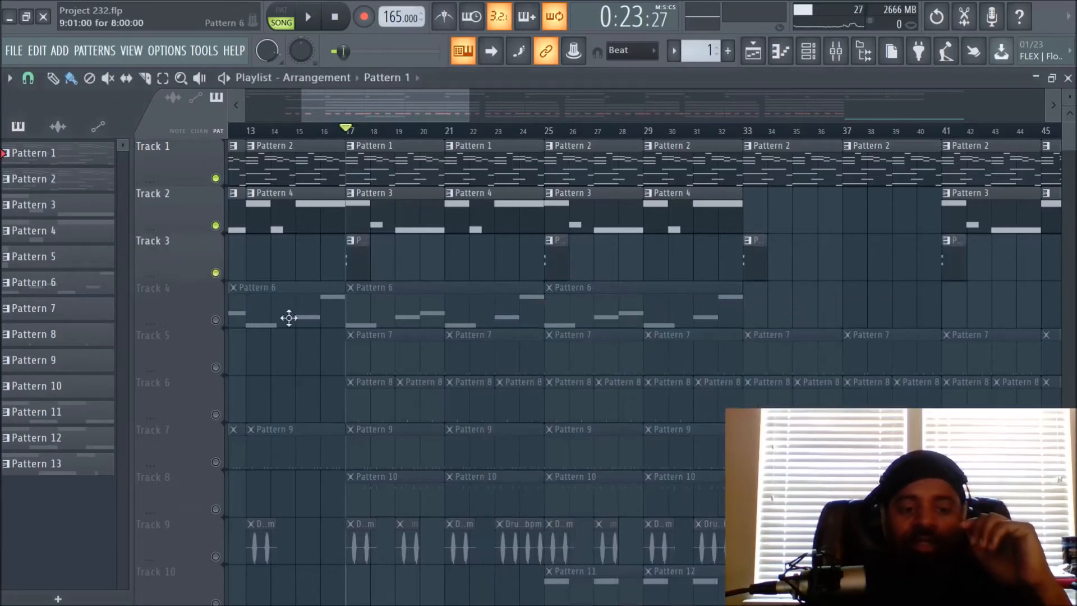
key("space")
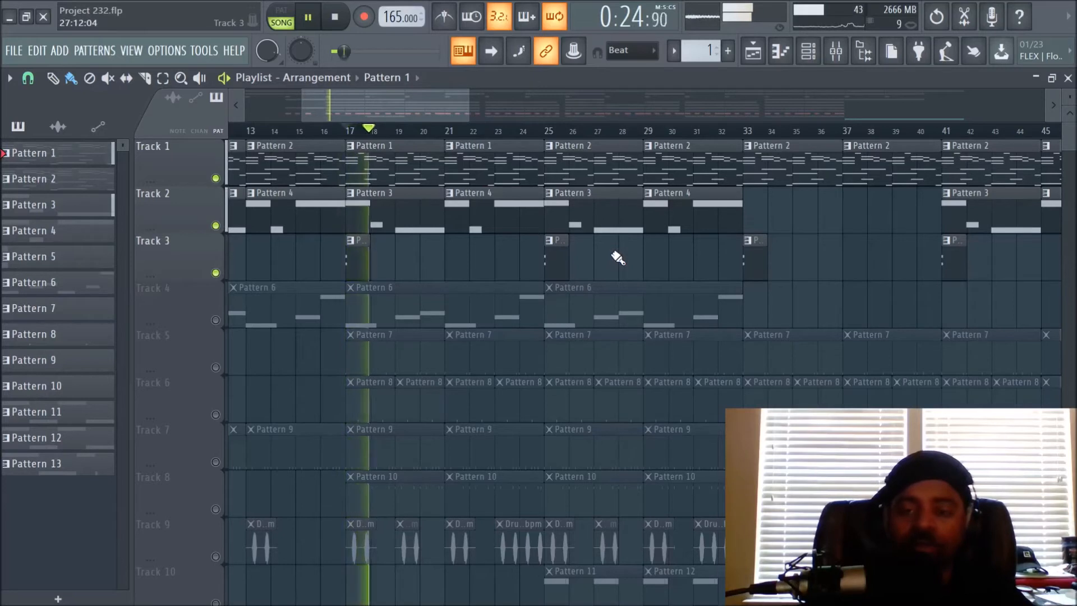
key("space")
key("space")
key("space")
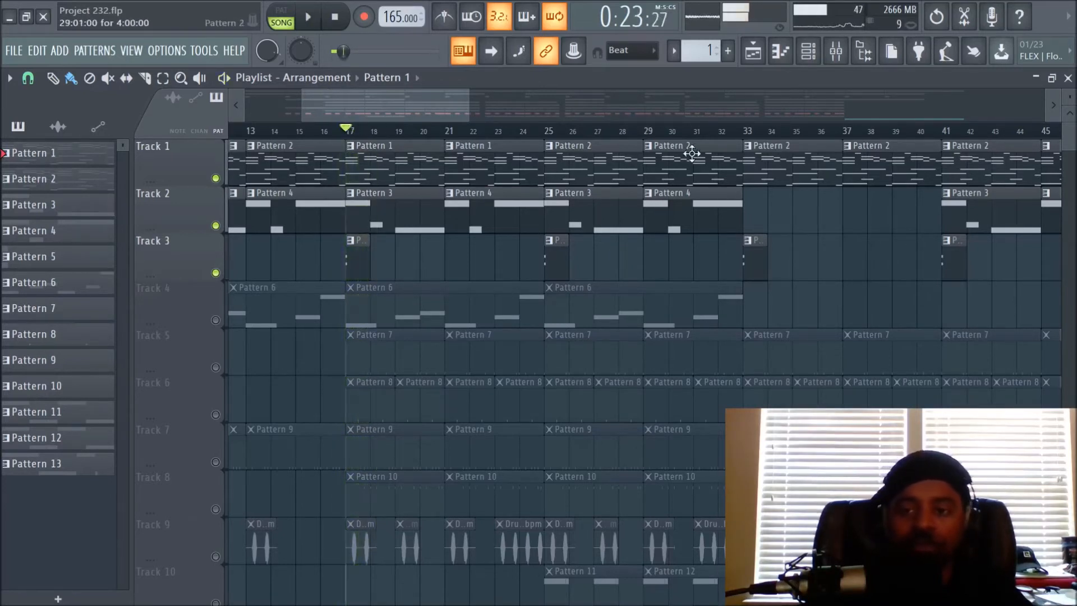
- Open the Xpand!2 bell channel to view its Tubular Bells sound, and close the instrument and channel rack
left_click(808, 51)
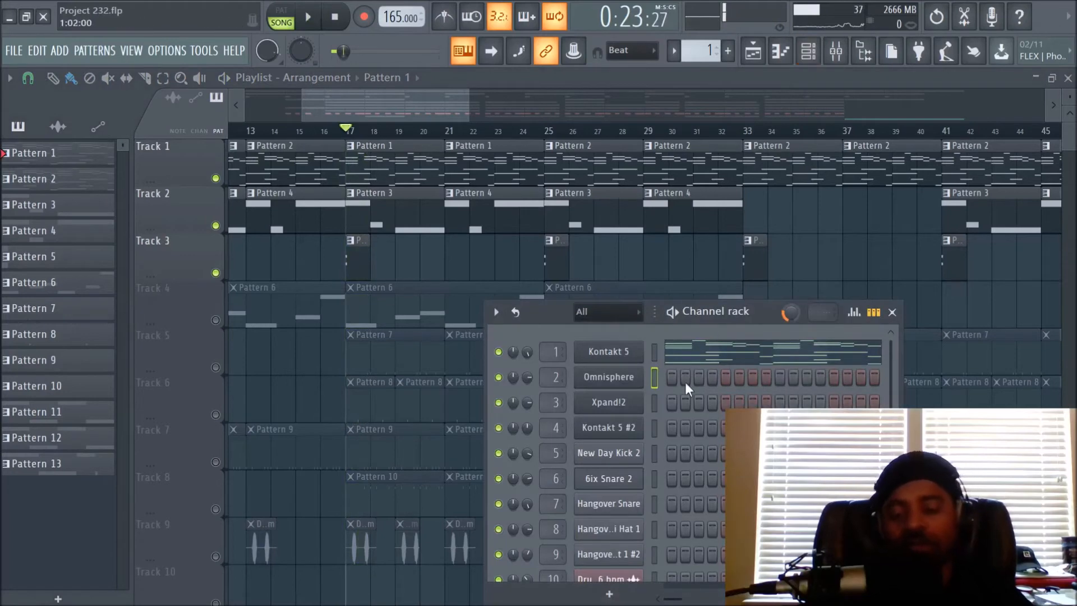
left_click(634, 406)
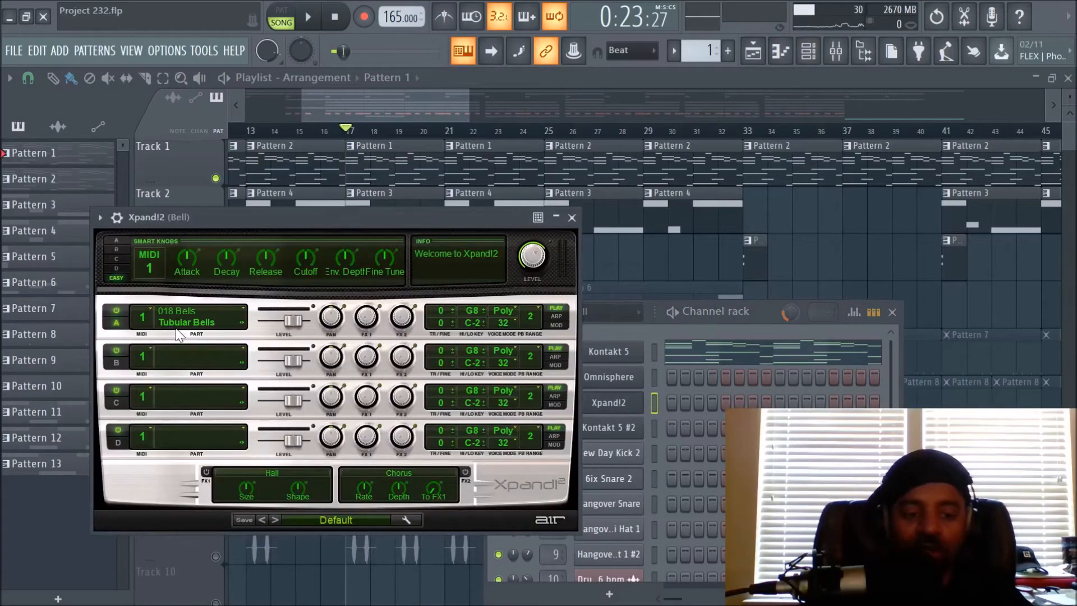
left_click(572, 217)
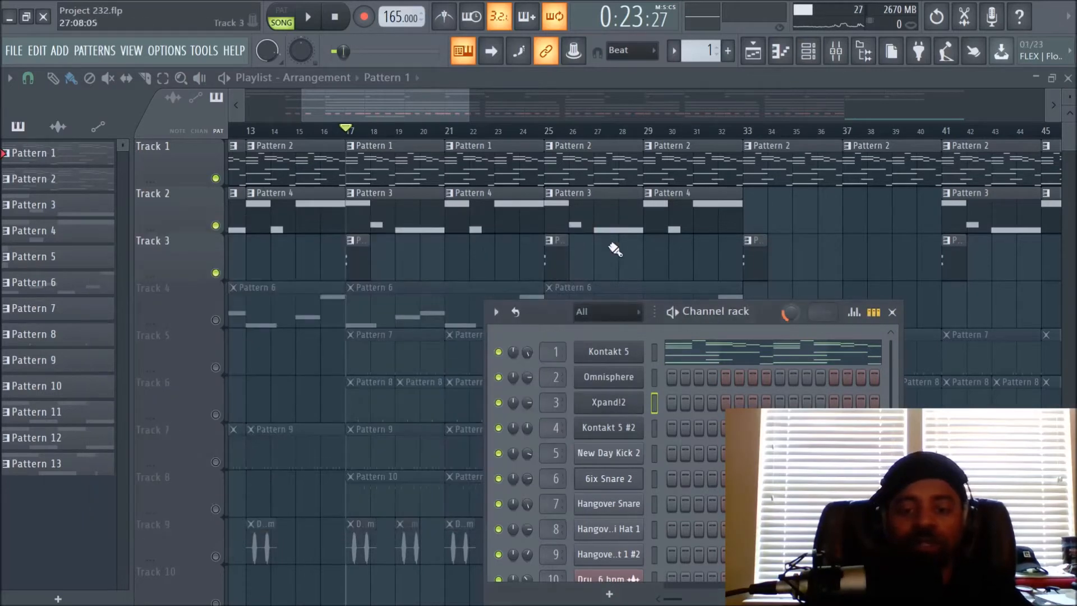
key("F6")
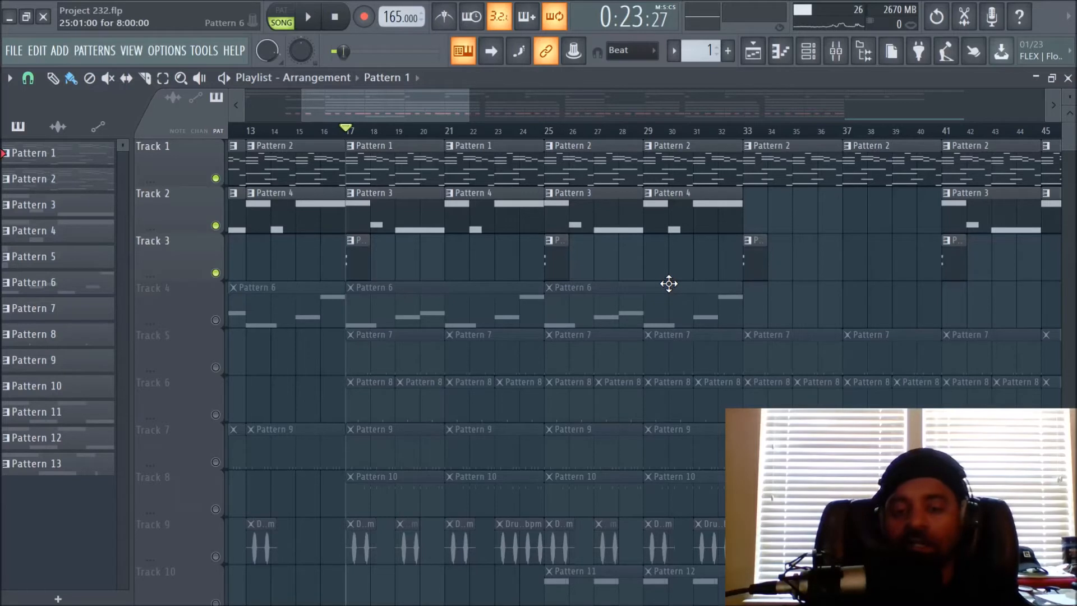
- Unmute the Pattern 6 clips on Track 4 and play them with the piano, pad and bell
left_click(215, 320)
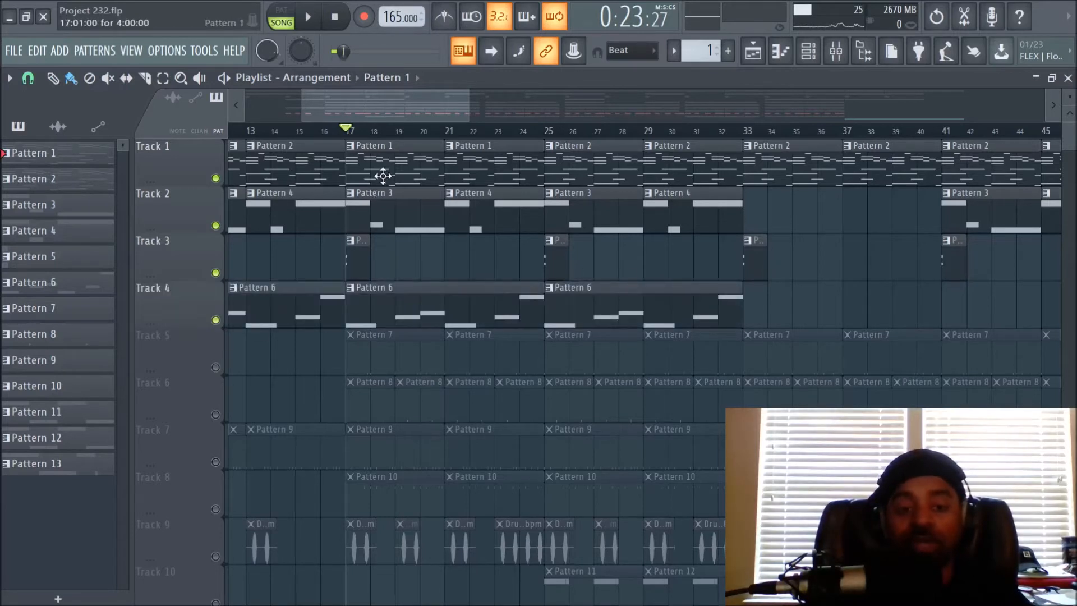
key("space")
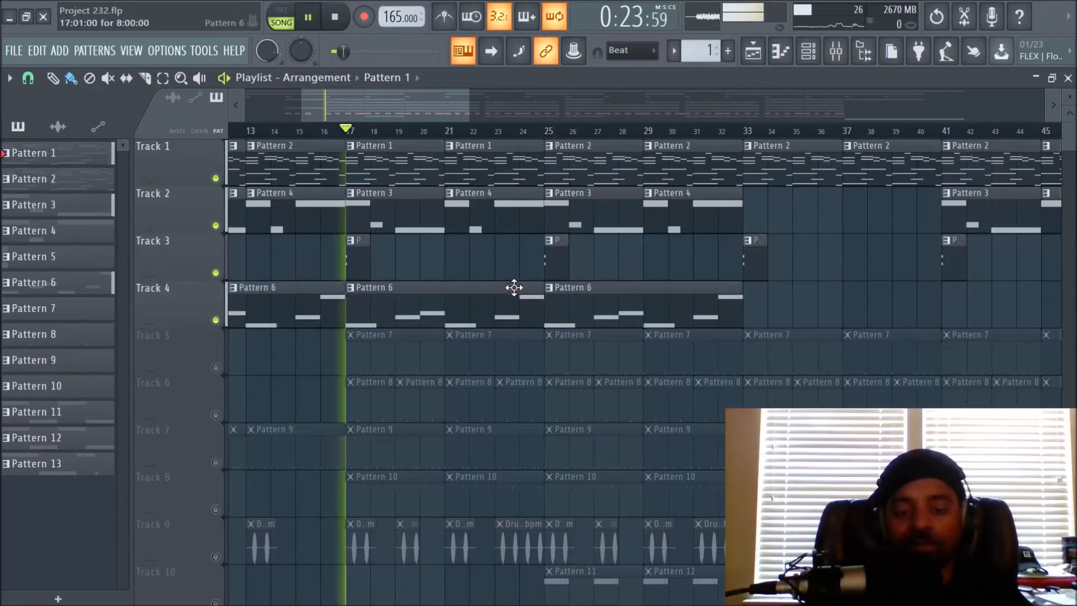
- Show the channel rack during playback, move it higher over the playlist and select the Kontakt 5 #2 channel
left_click(809, 51)
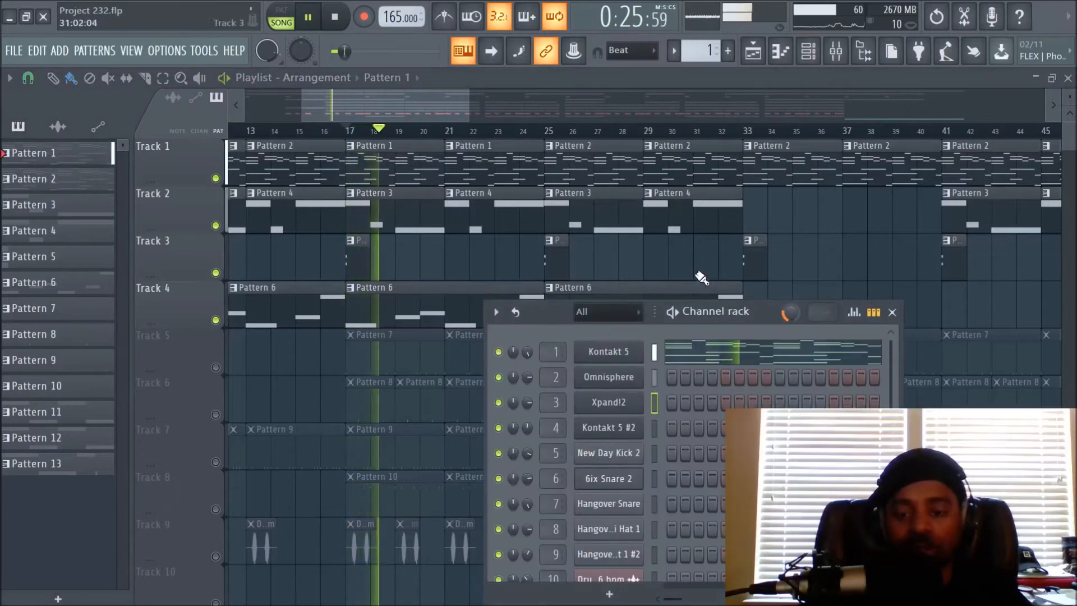
left_click_drag(757, 316, 783, 239)
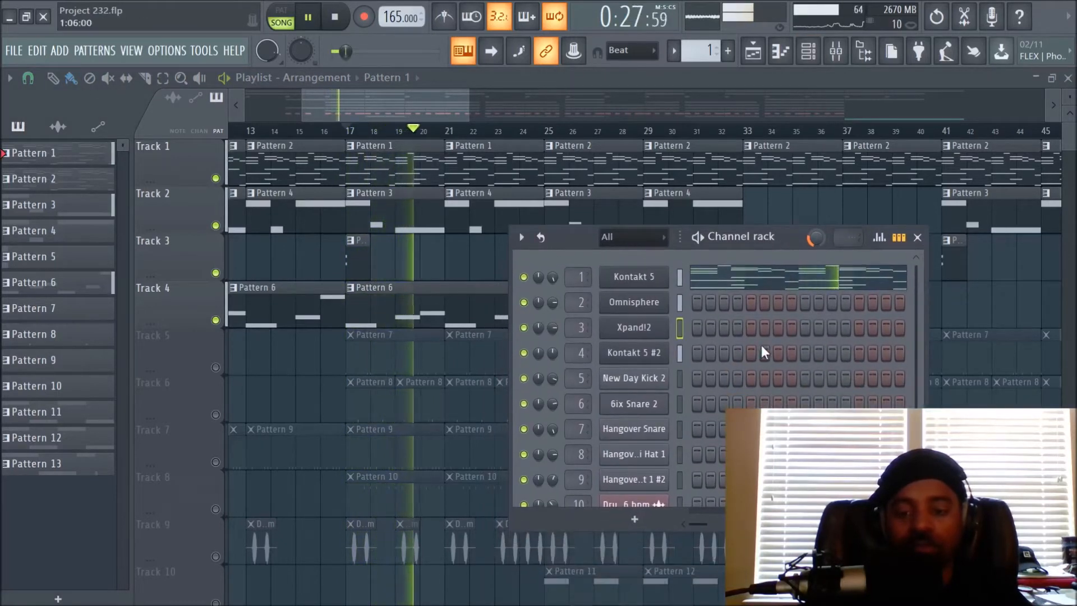
left_click(680, 352)
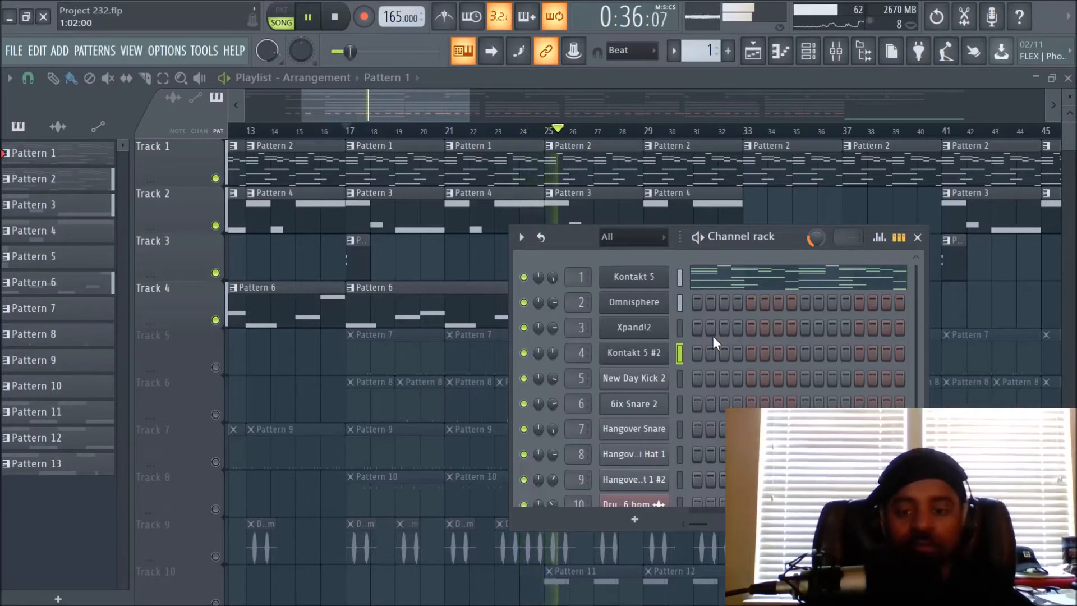
- Stop playback, view the EXHALE vocal sound in the Kontakt 5 #2 channel, and close the instrument and channel rack
key("space")
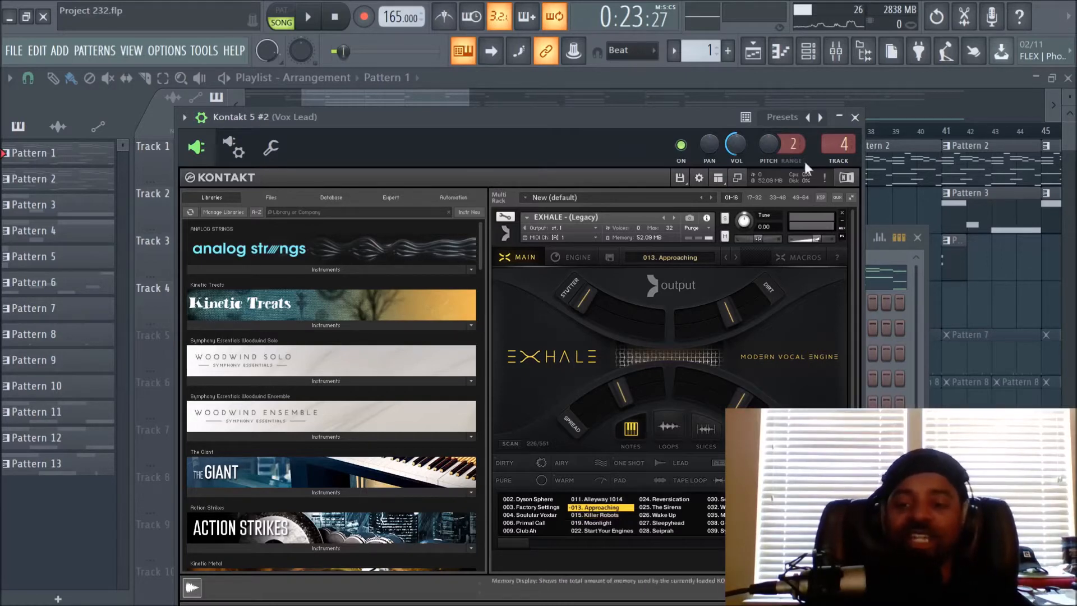
left_click(855, 118)
key("F6")
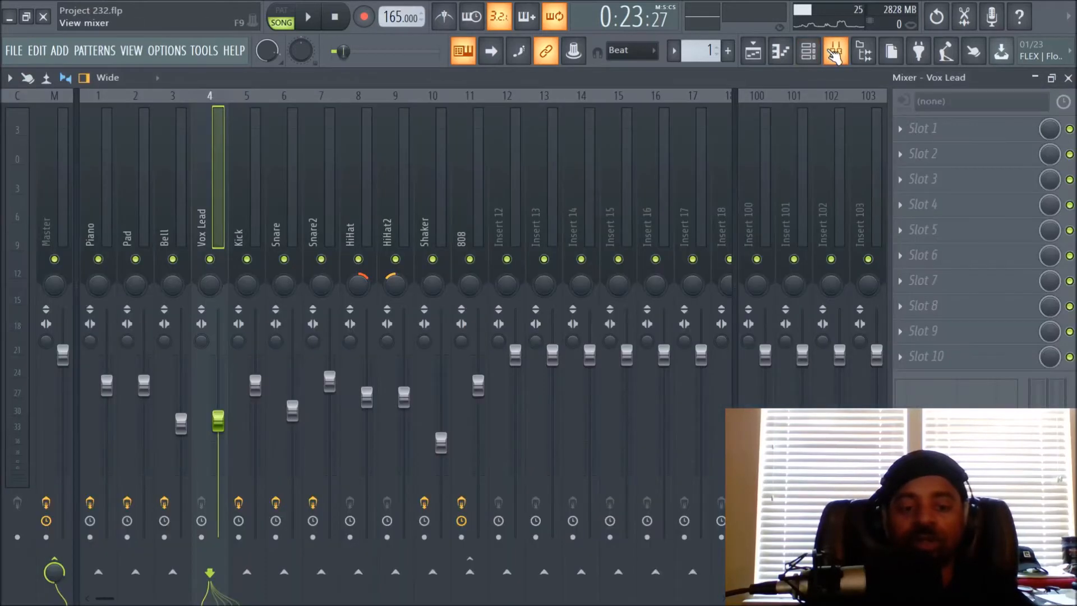
- View the Fruity parametric EQ 2 on the mixer's Bell insert, close it and select the Vox Lead insert
left_click(836, 51)
left_click(183, 192)
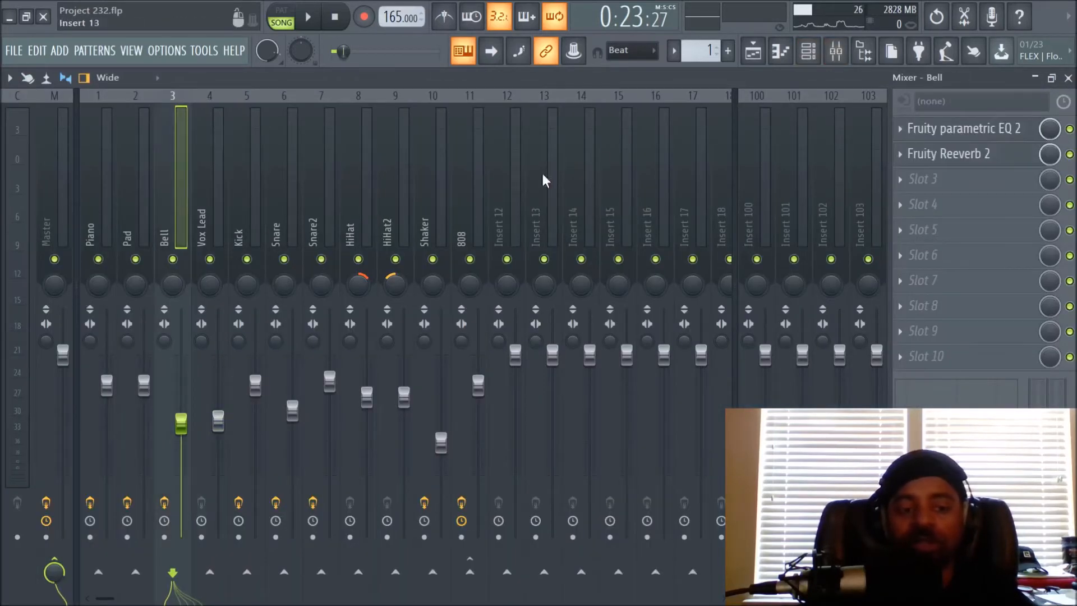
left_click(972, 134)
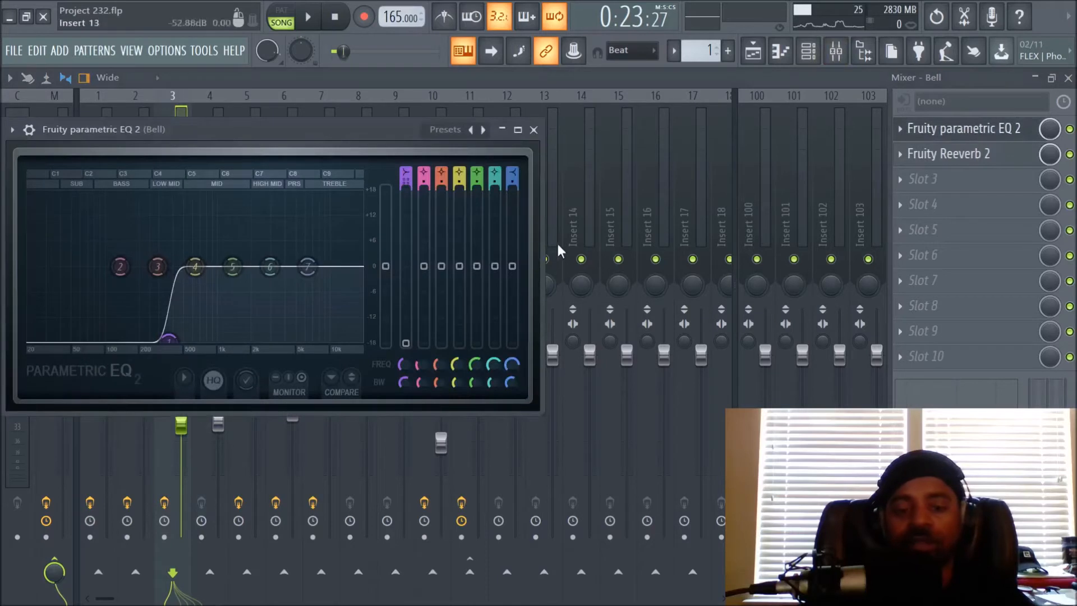
left_click(533, 130)
left_click(211, 234)
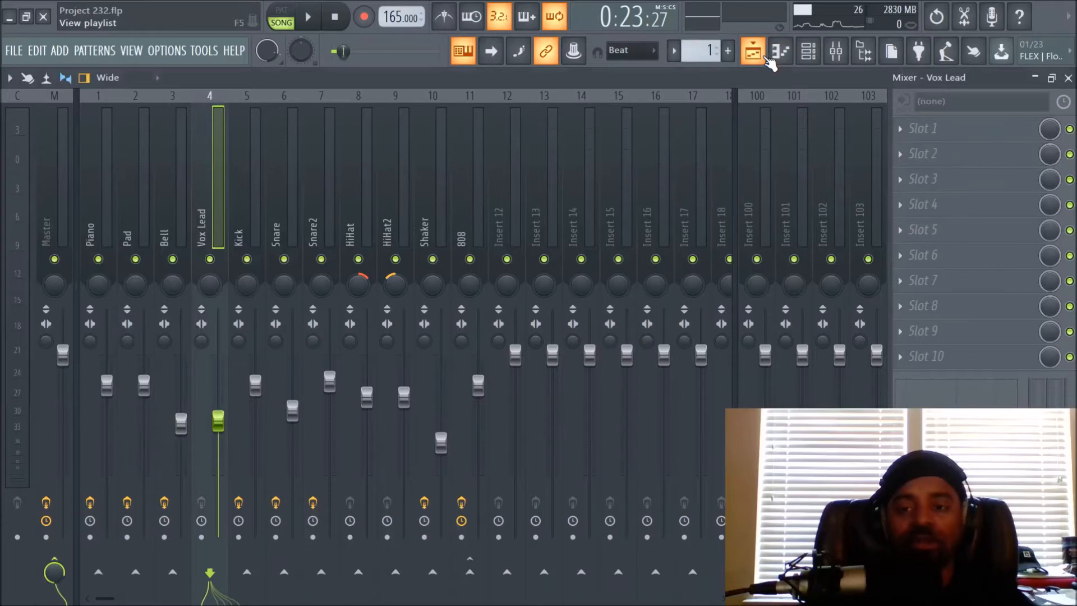
- Unmute the Pattern 7 kick clips on Track 5 of the playlist and play the arrangement from bar 17
left_click(756, 51)
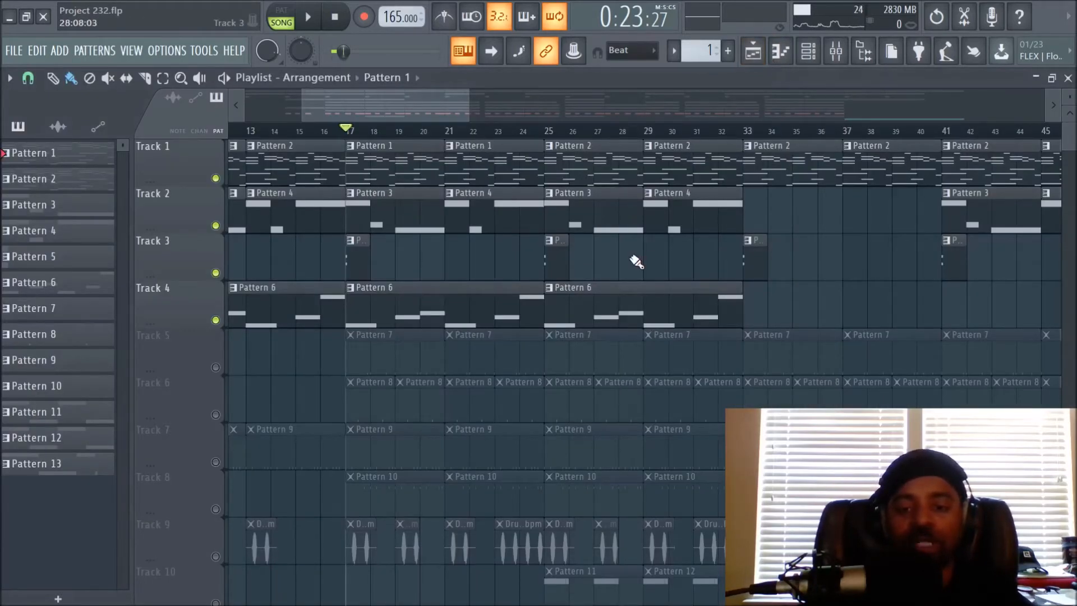
scroll(513, 204, "down", 1)
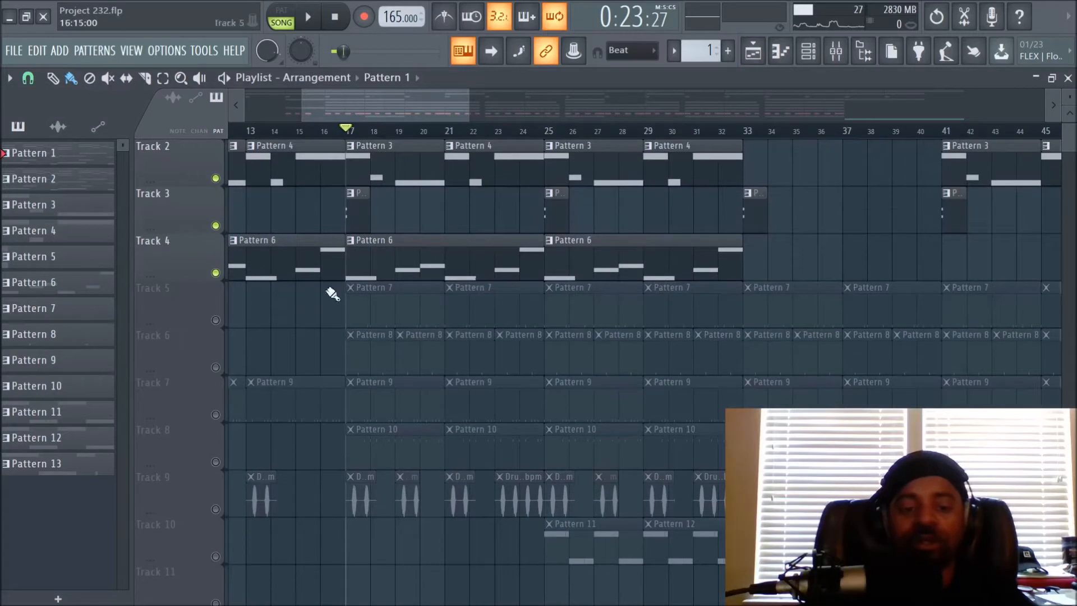
left_click(216, 320)
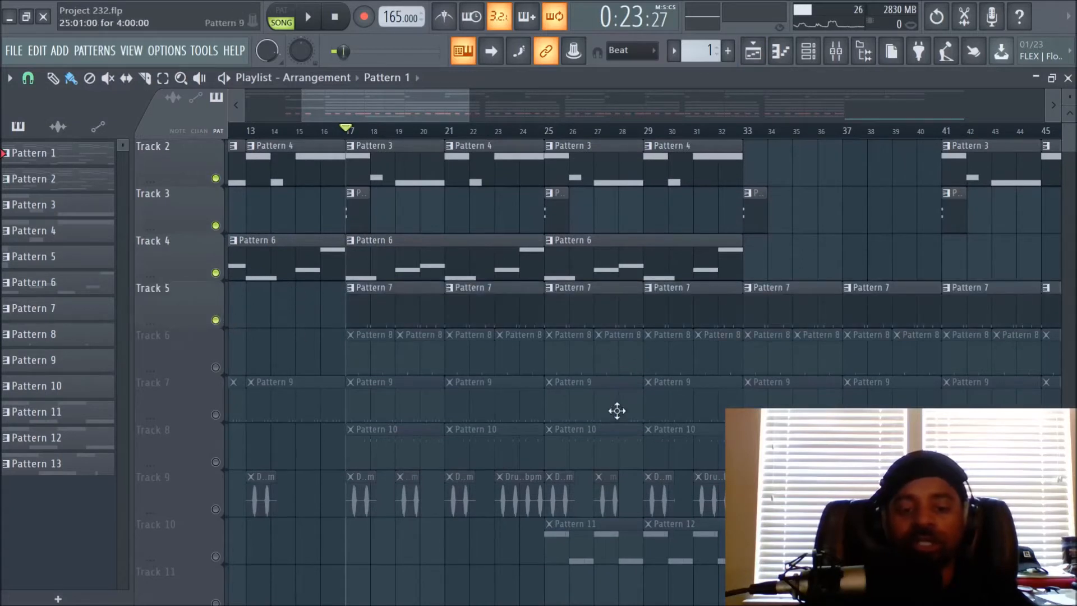
scroll(627, 399, "up", 1)
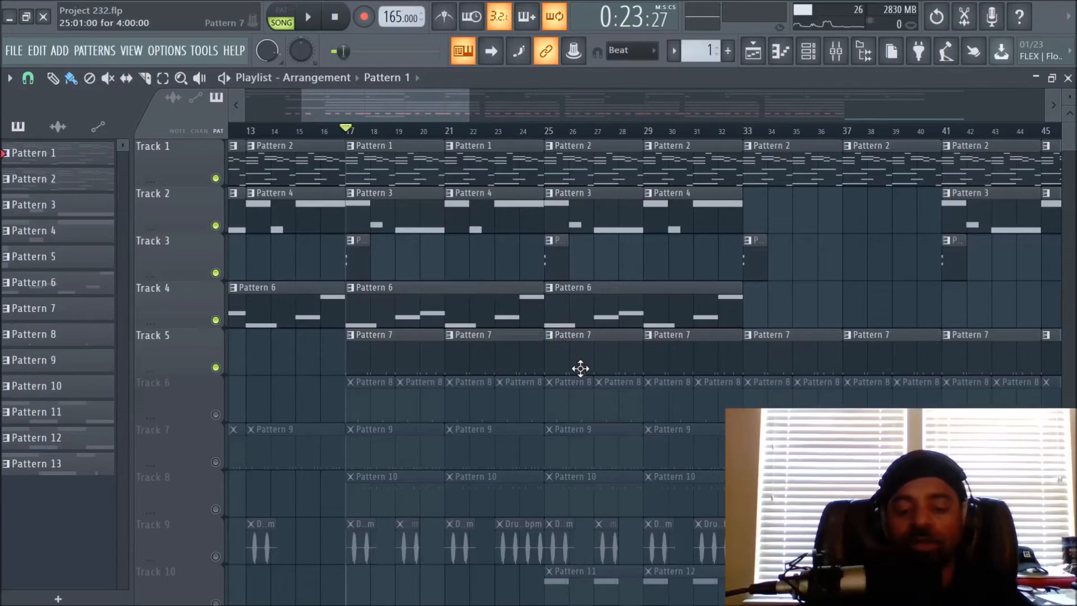
key("space")
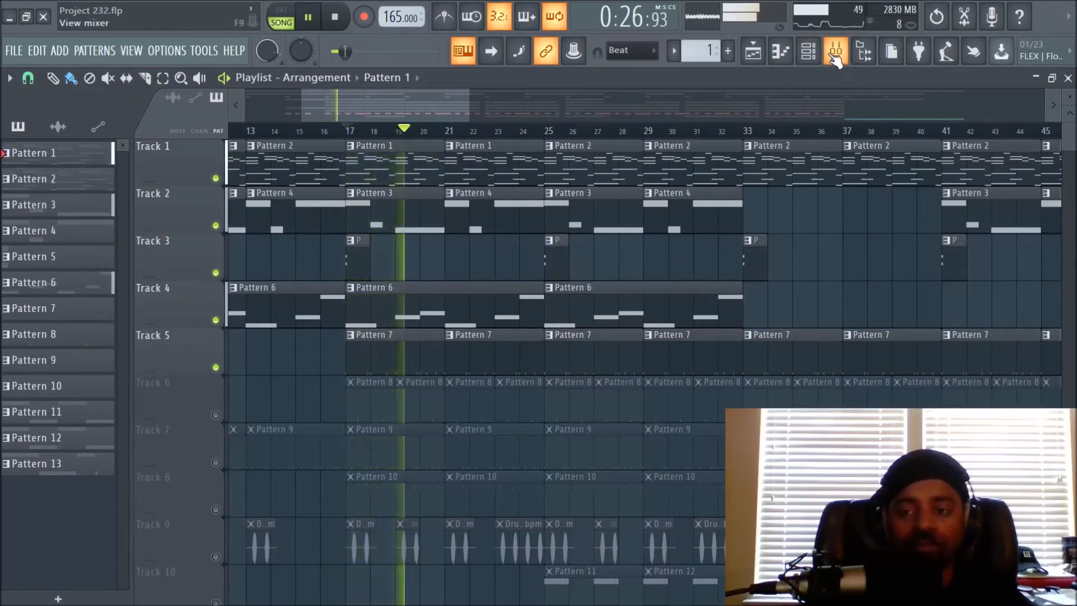
- Show the mixer during playback, select the Kick insert and stop the playback
left_click(835, 51)
left_click(240, 224)
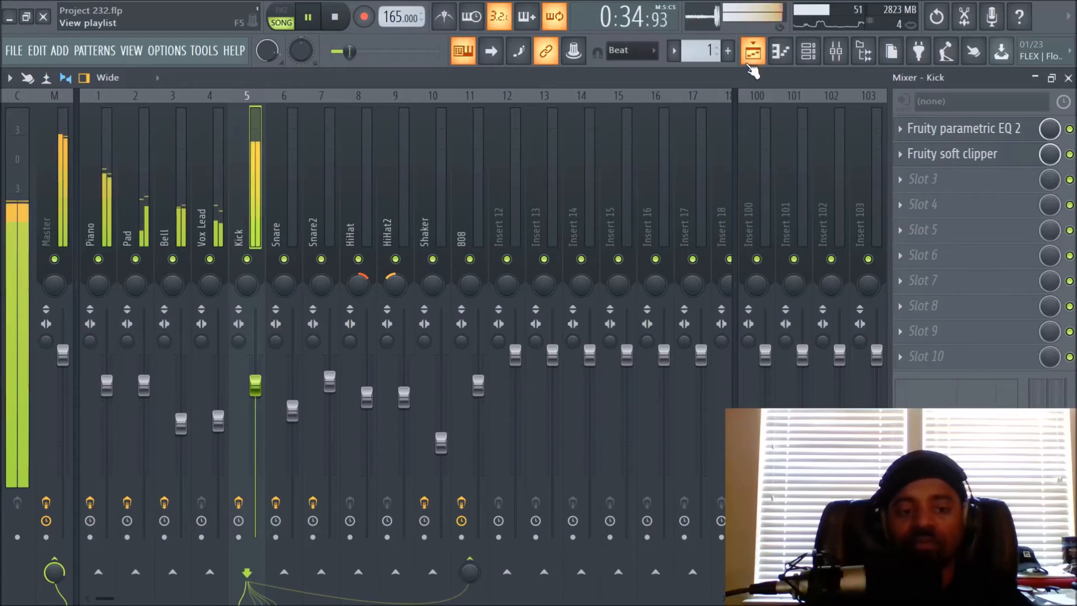
key("space")
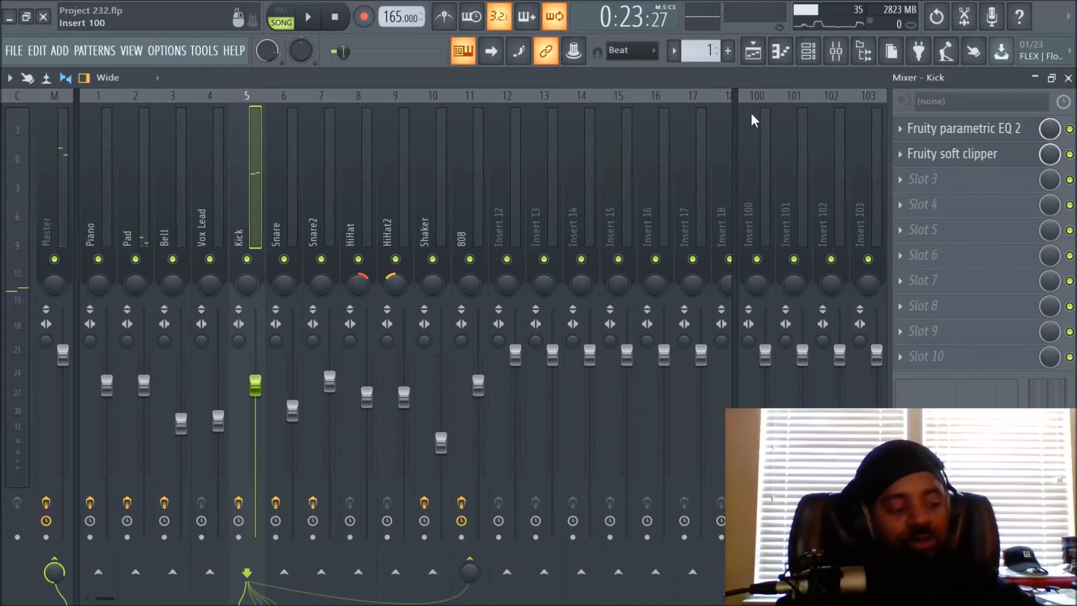
- Inspect the Fruity parametric EQ 2 and Fruity soft clipper settings on the Kick insert, closing each effect
left_click(946, 134)
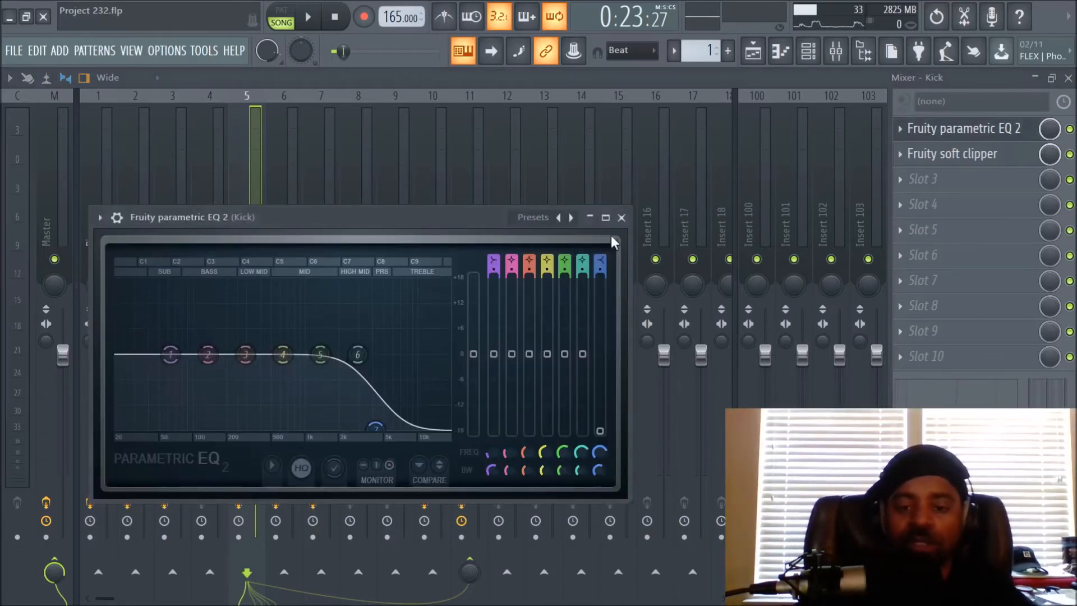
left_click(621, 217)
left_click(951, 160)
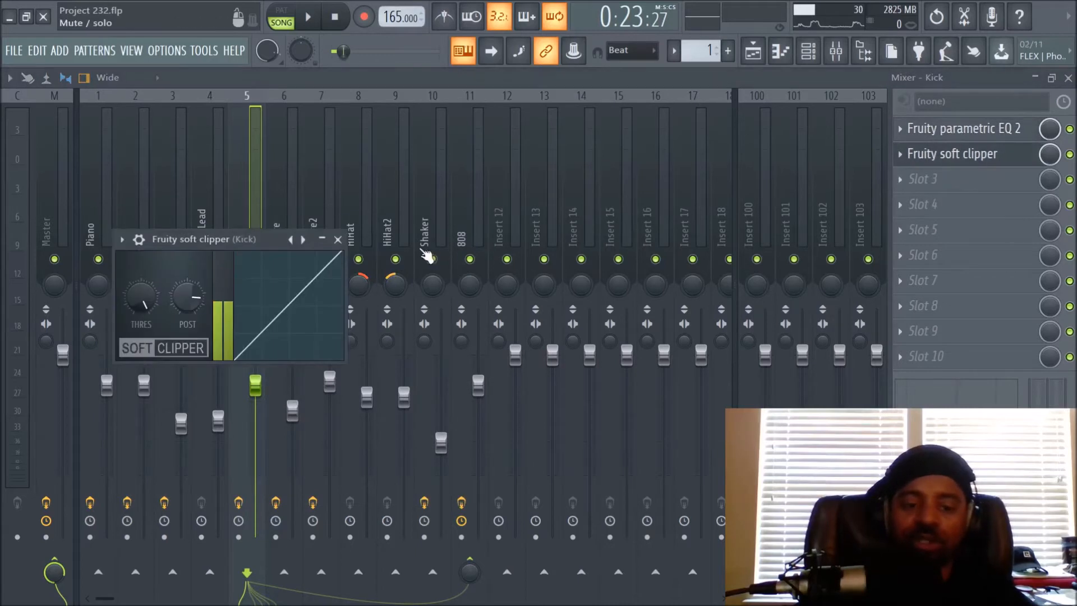
left_click(338, 240)
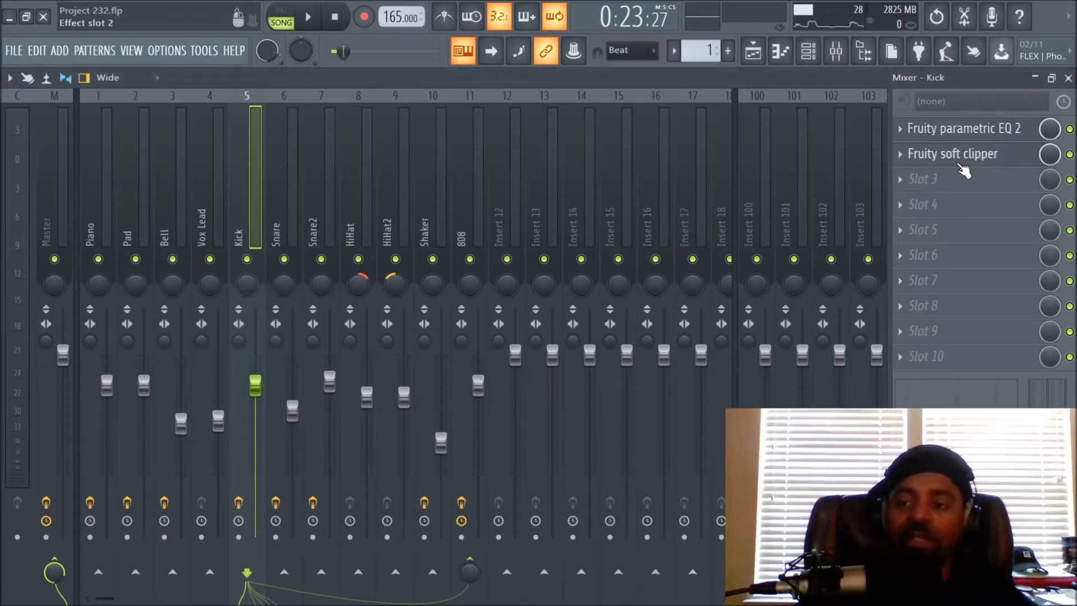
- Inspect the New Day Kick 2 channel settings, close them and the channel rack, and listen to the kick layer in the mixer
left_click(808, 51)
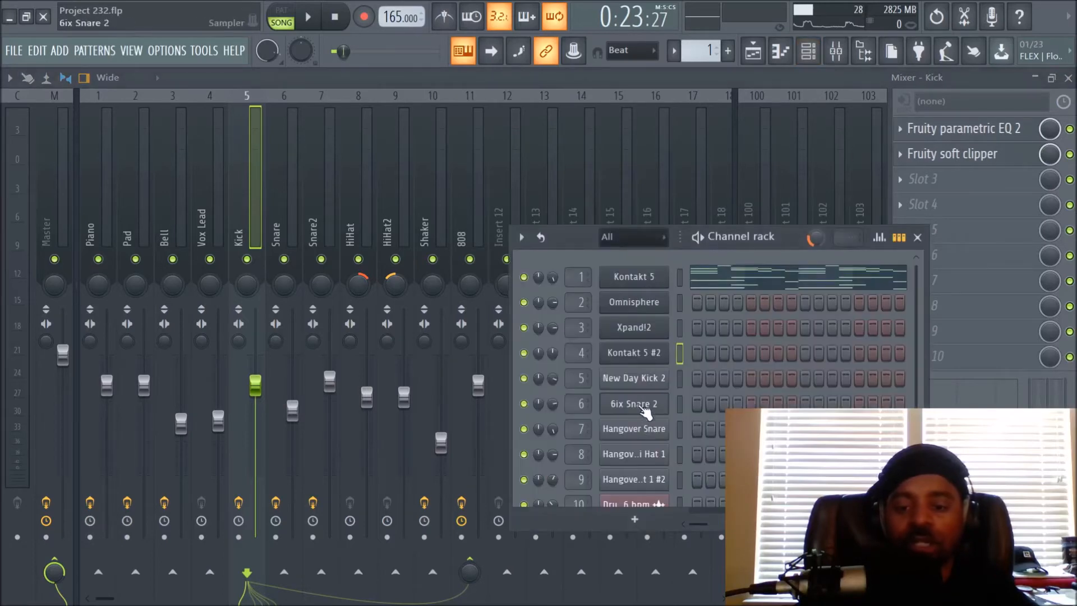
left_click(636, 382)
left_click_drag(415, 264, 452, 155)
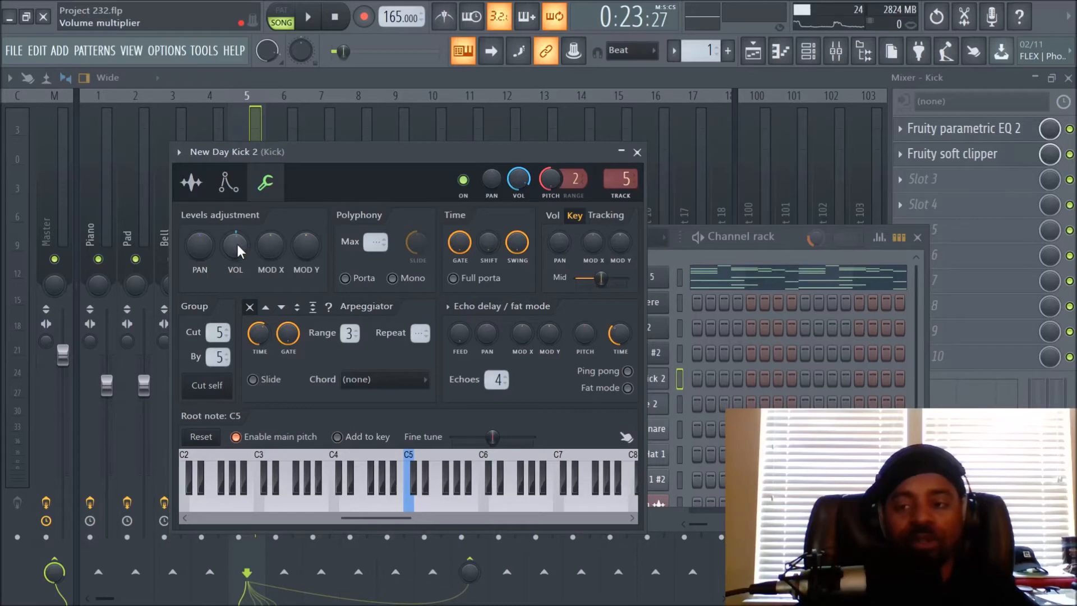
left_click(637, 152)
key("F6")
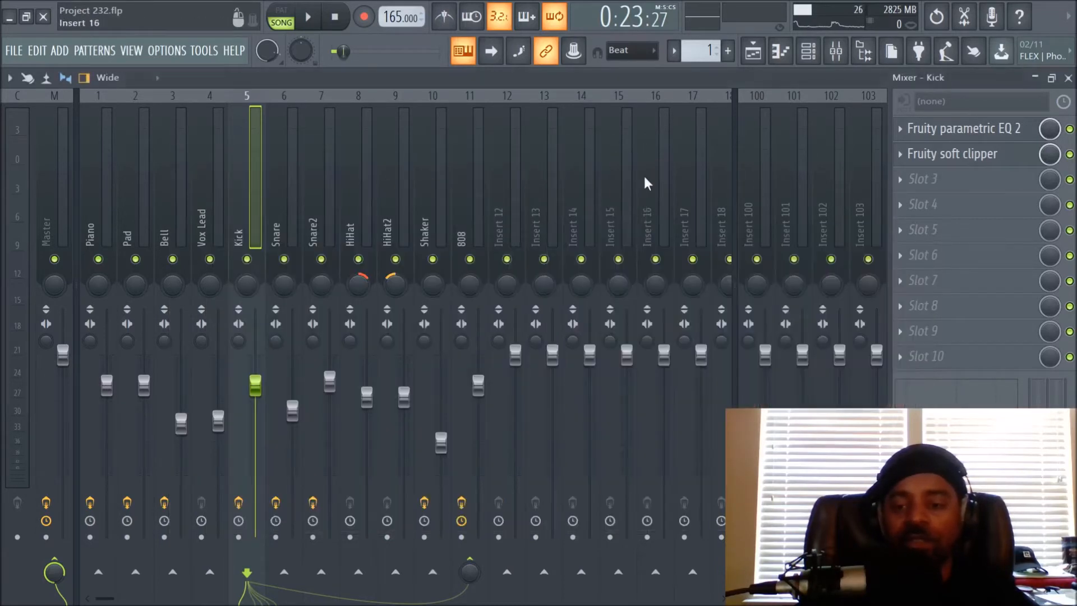
key("space")
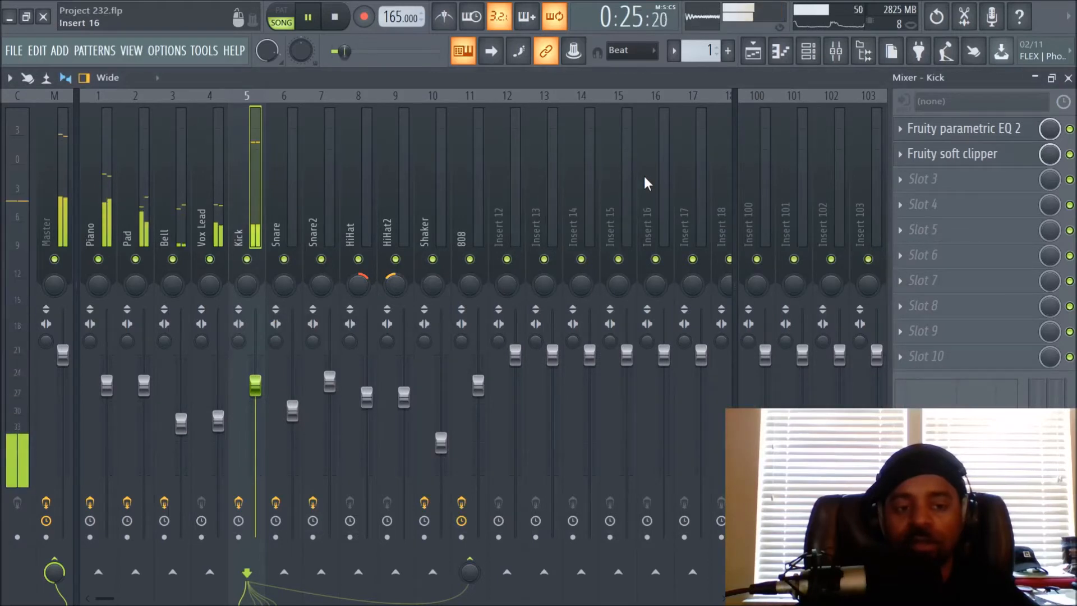
key("space")
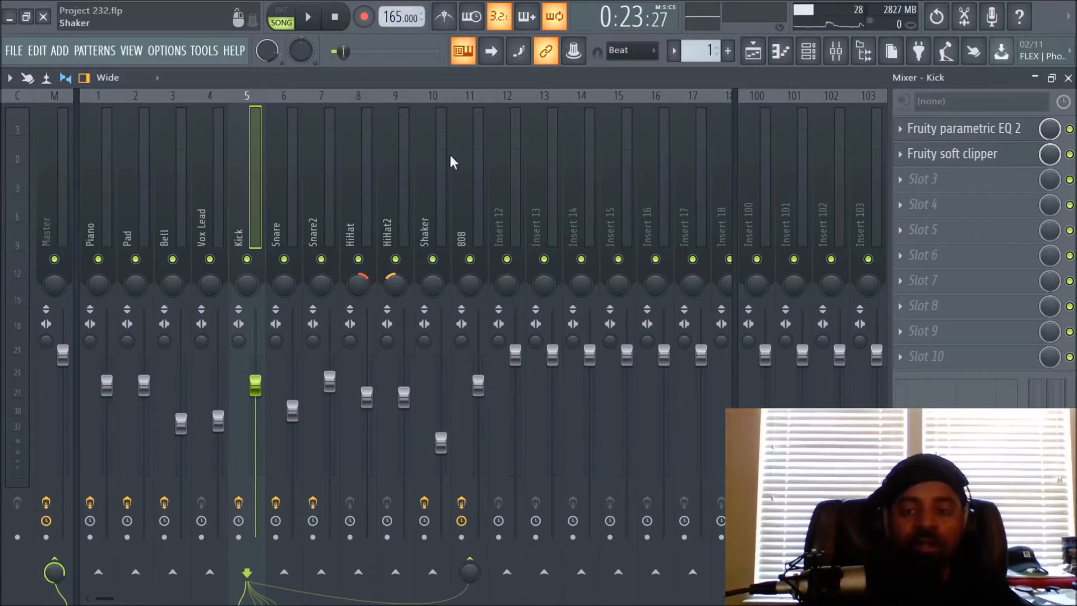
- Unmute the Pattern 8 snare clips on Track 6 of the playlist and play the arrangement from bar 17
left_click(753, 52)
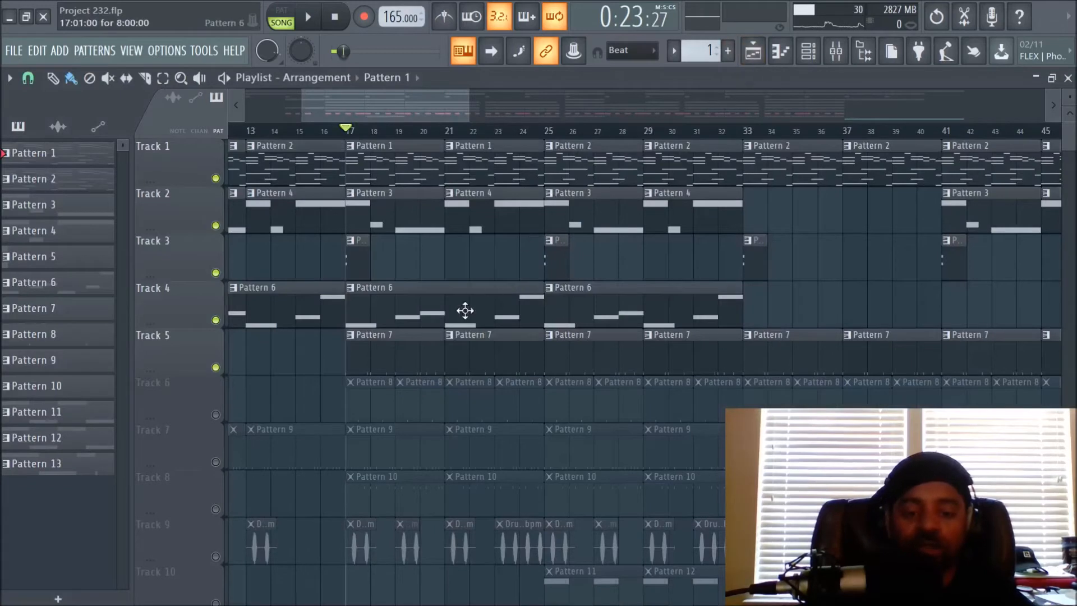
left_click(216, 415)
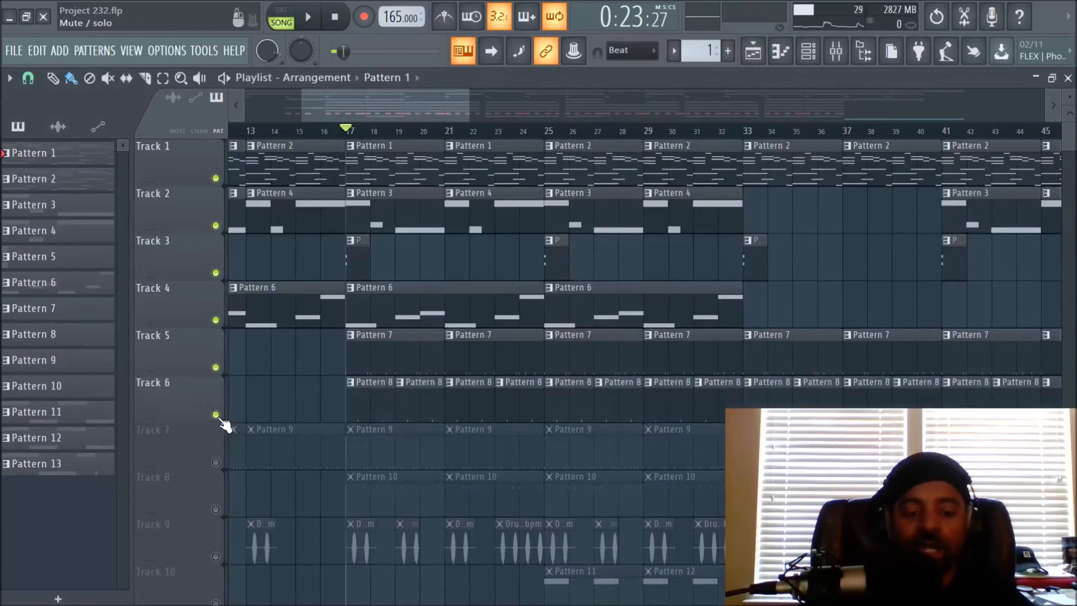
key("space")
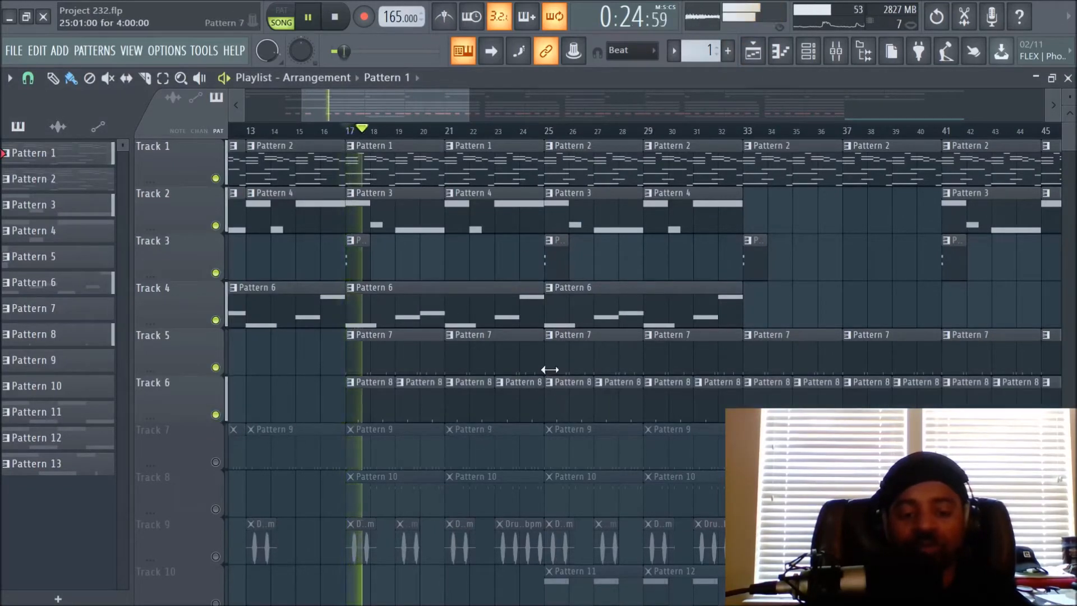
- Show the mixer and channel rack while the snare layer plays, and stop the playback
left_click(836, 51)
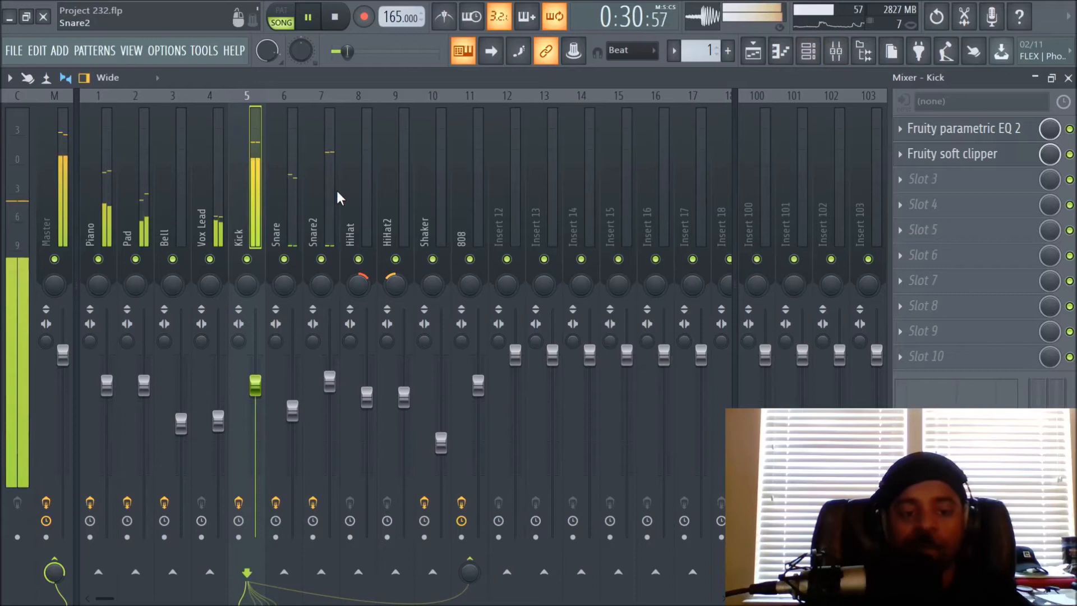
left_click(811, 53)
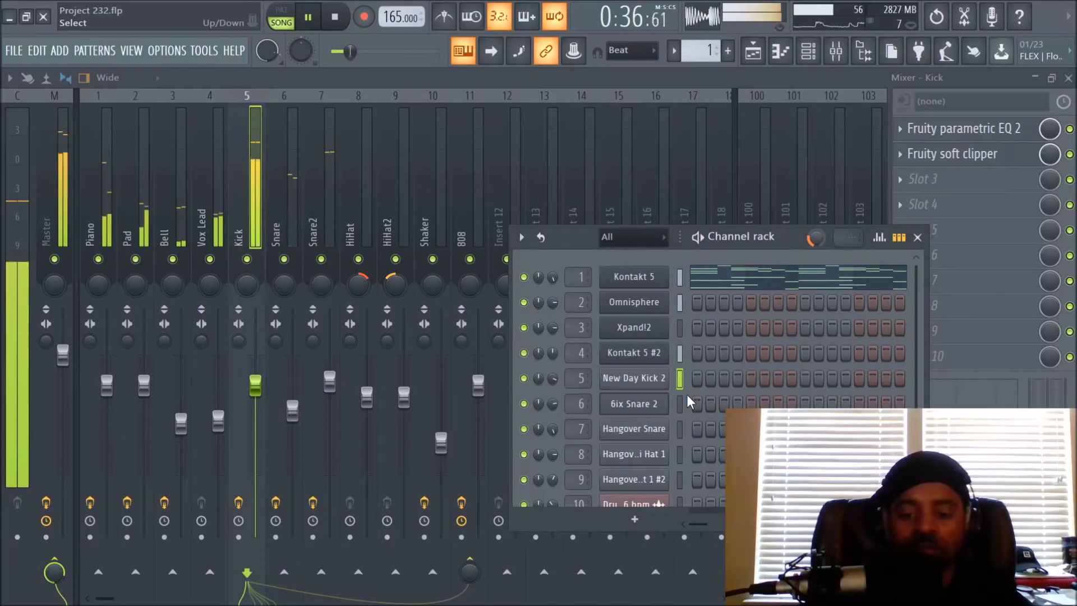
key("space")
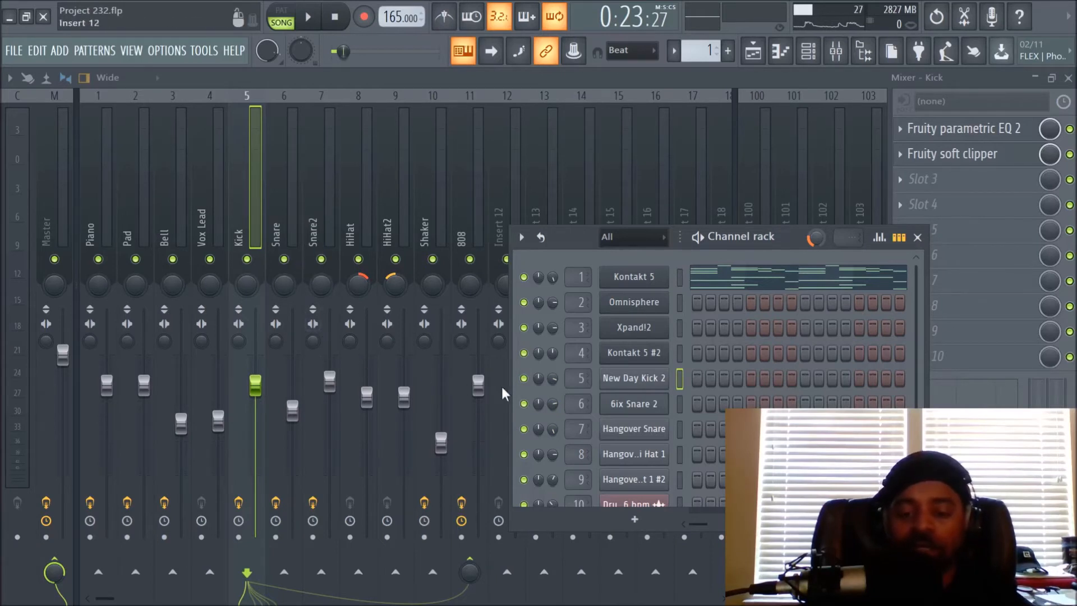
- Inspect the 6ix Snare 2 channel's sample, pitch and miscellaneous settings, and close its window
left_click(654, 404)
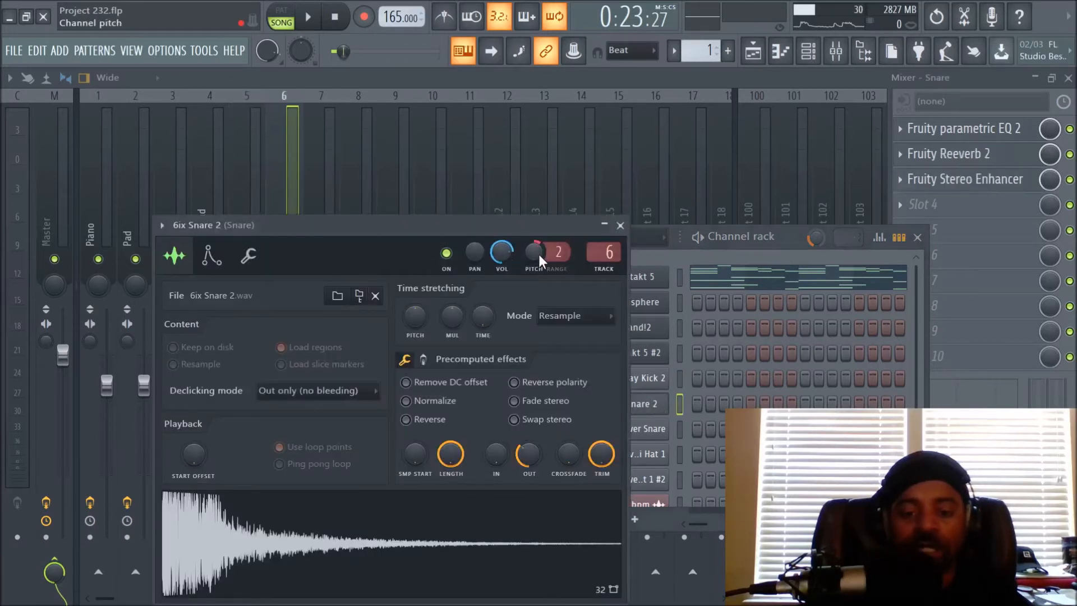
left_click(249, 256)
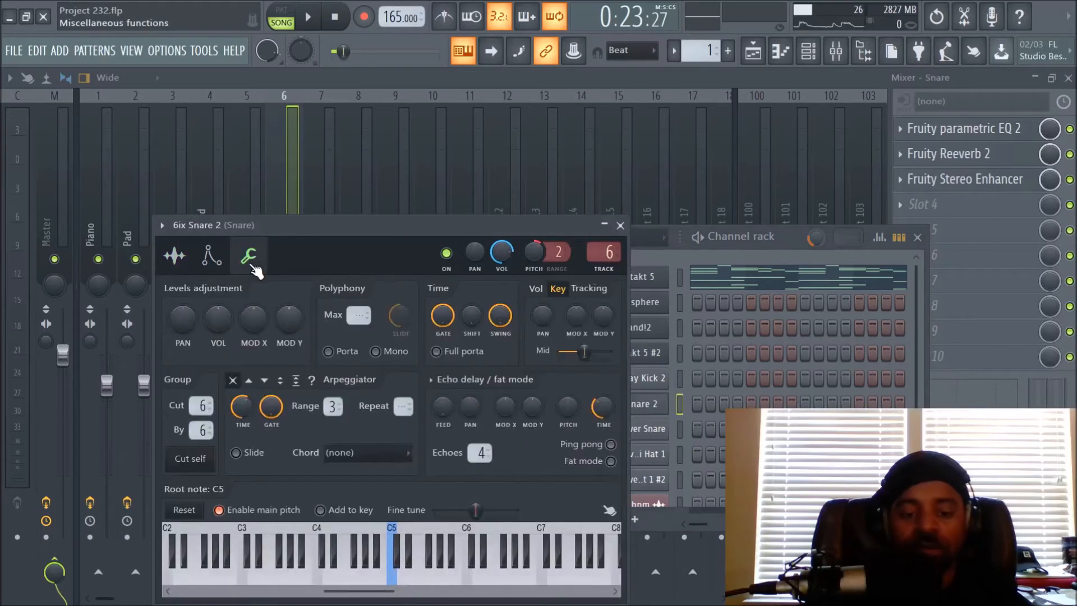
left_click(179, 261)
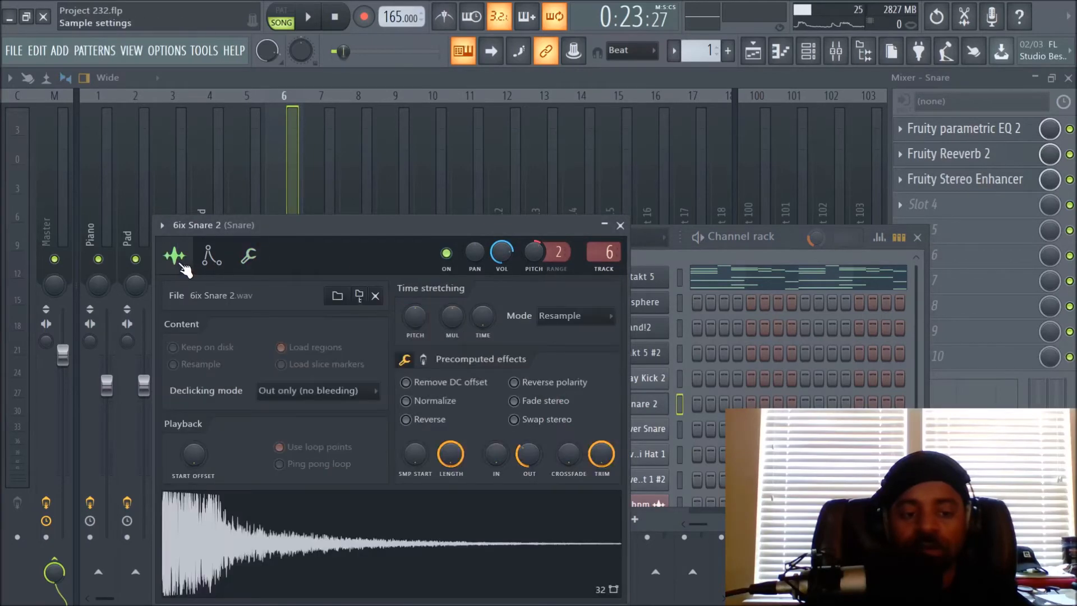
left_click(621, 226)
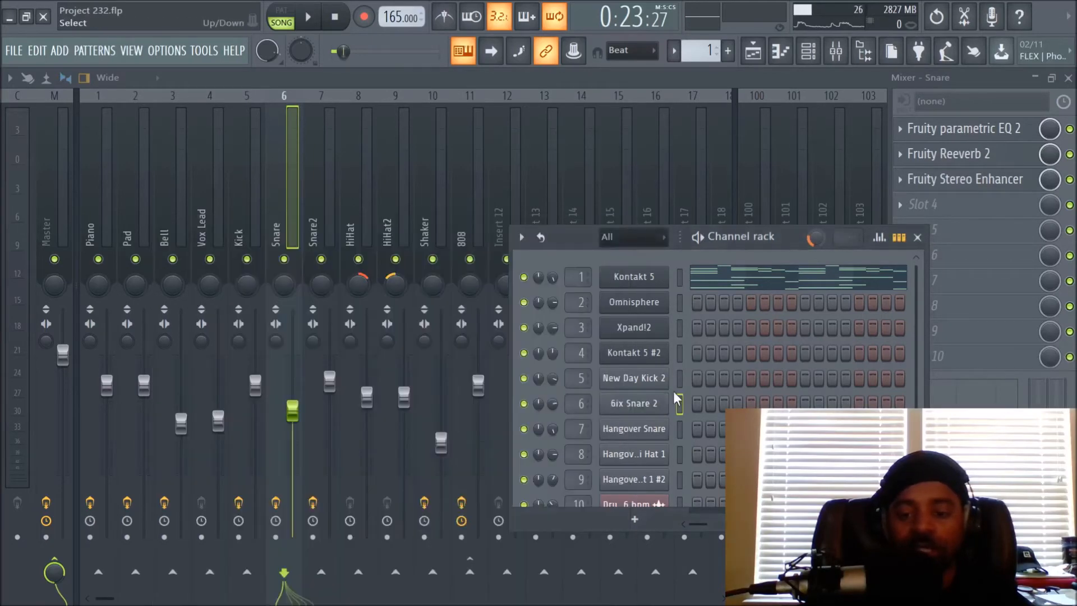
- Inspect the Hangover Snare channel's sample, pitch and miscellaneous settings, and close its window
left_click(657, 430)
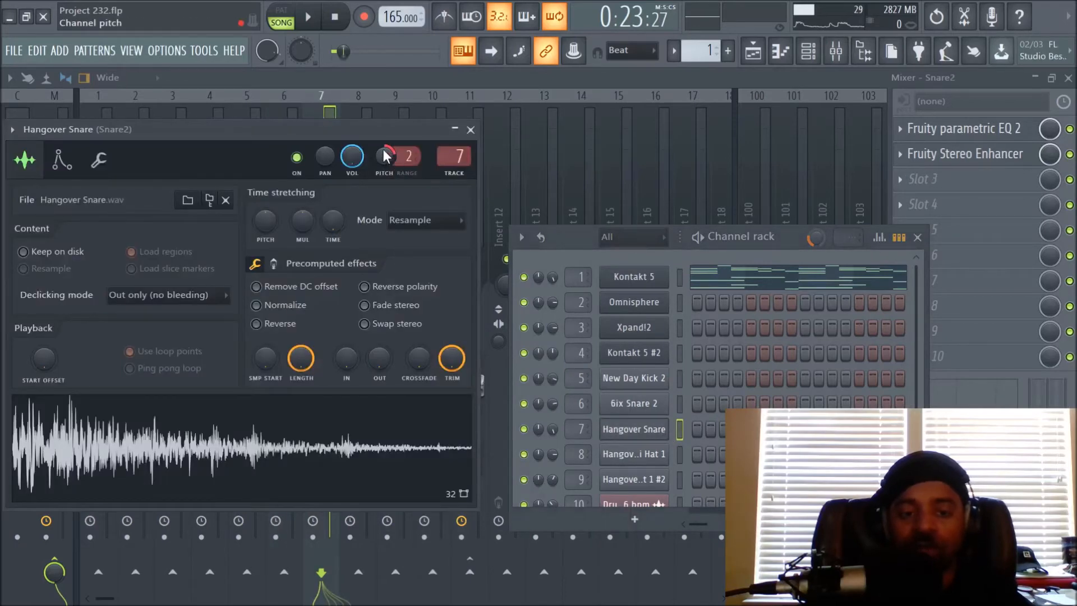
left_click(99, 160)
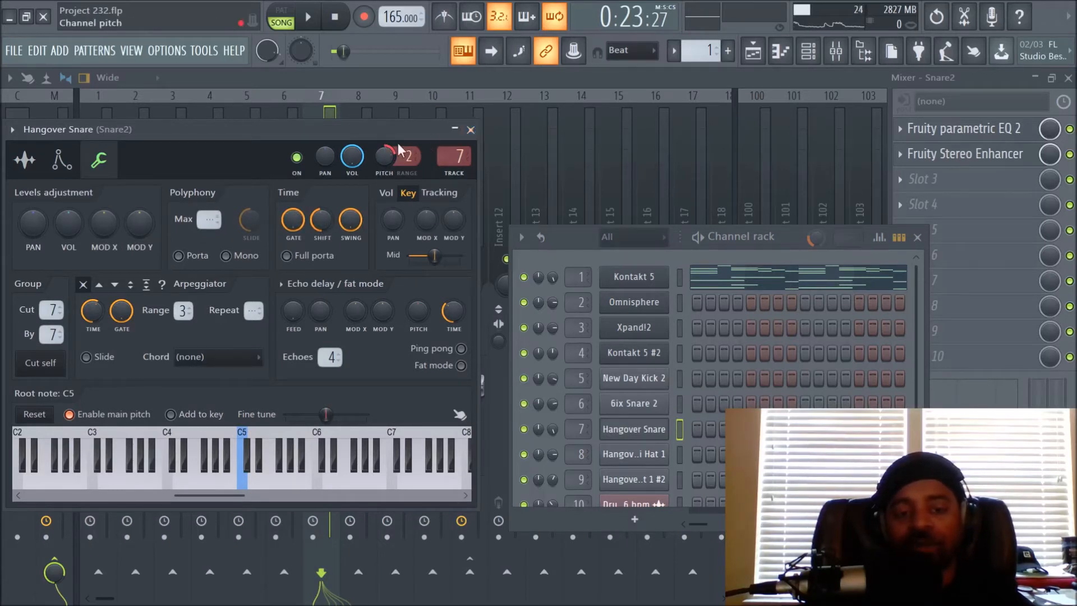
left_click(471, 130)
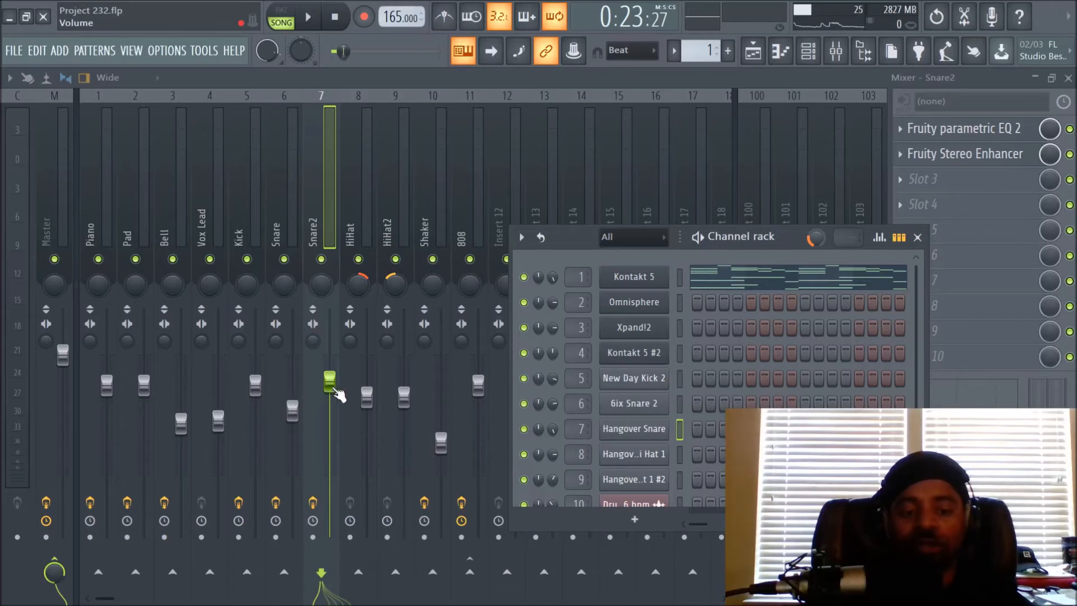
- Compare the effect chains of the Snare and Snare2 mixer inserts, ending with the Snare insert selected
left_click(282, 194)
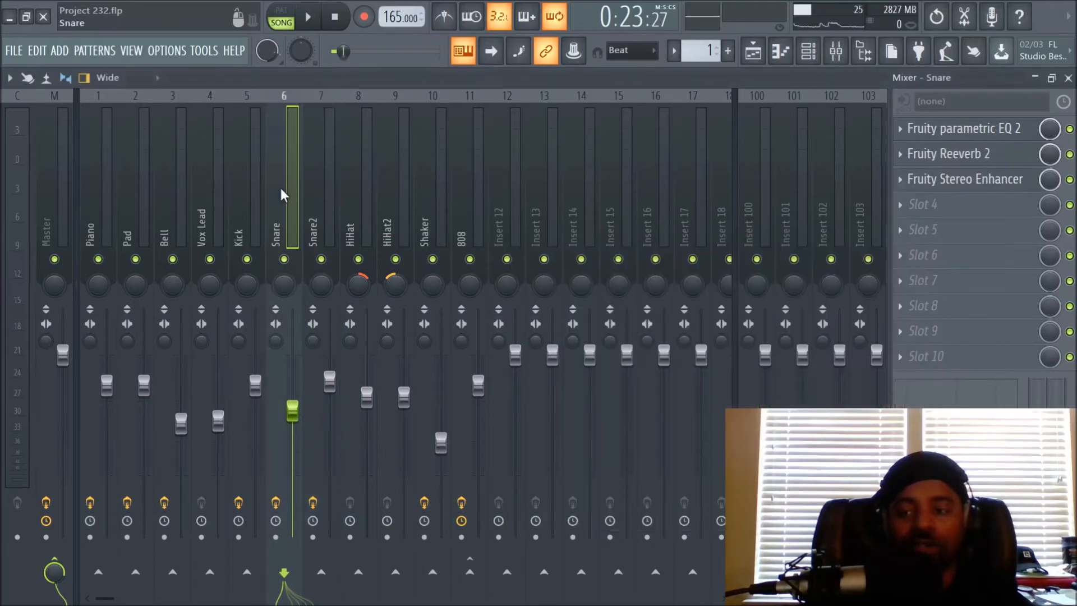
left_click(320, 193)
left_click(284, 193)
left_click(316, 200)
left_click(287, 192)
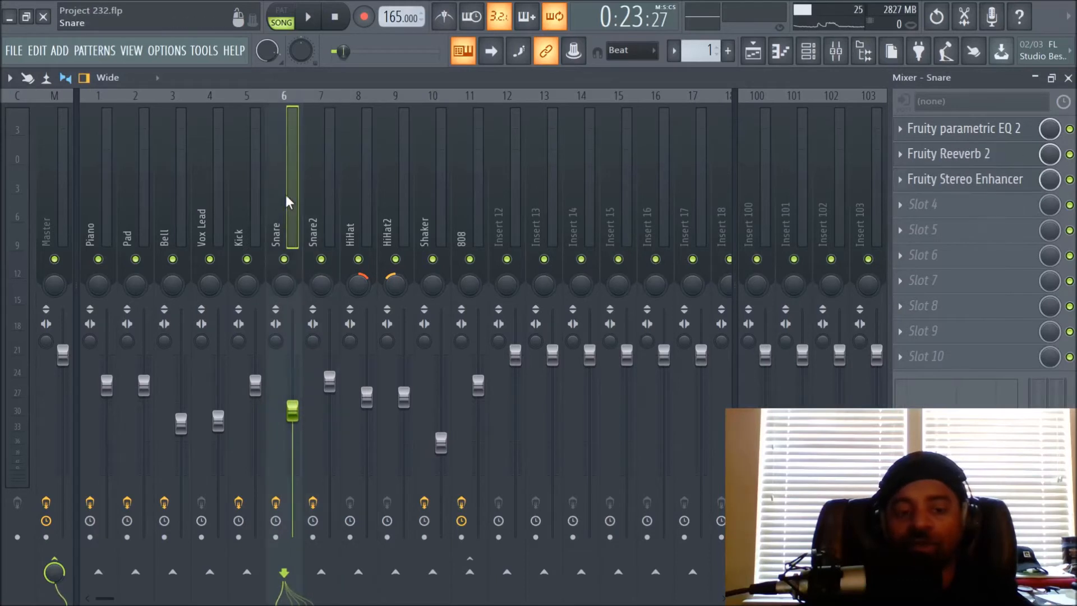
- Compare the Snare2 and Snare inserts' effect chains and inspect the Snare insert's Fruity Stereo Enhancer, closing its window
left_click(317, 201)
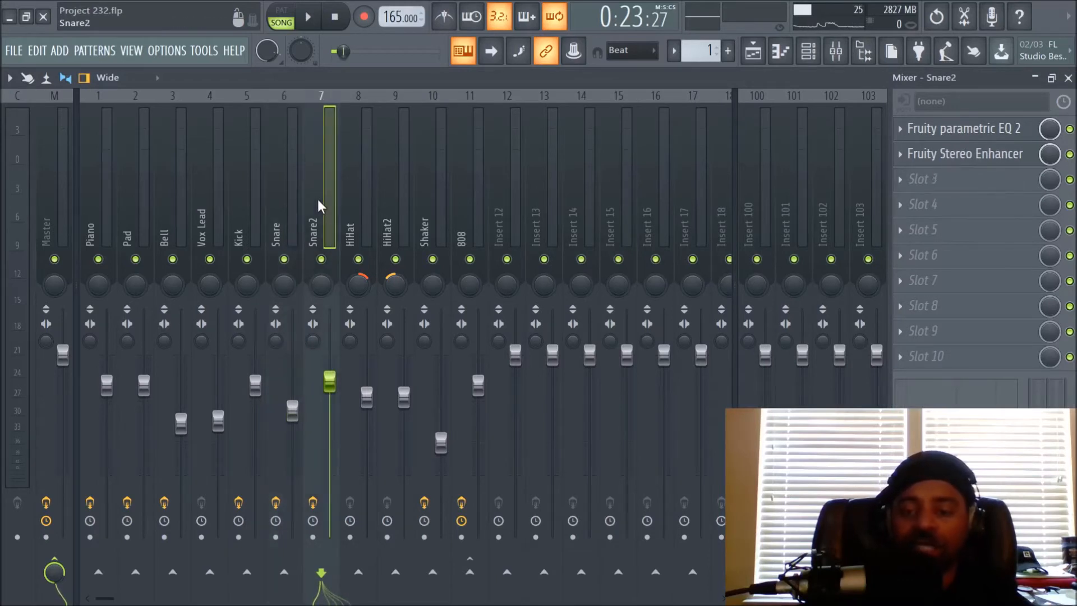
left_click(289, 201)
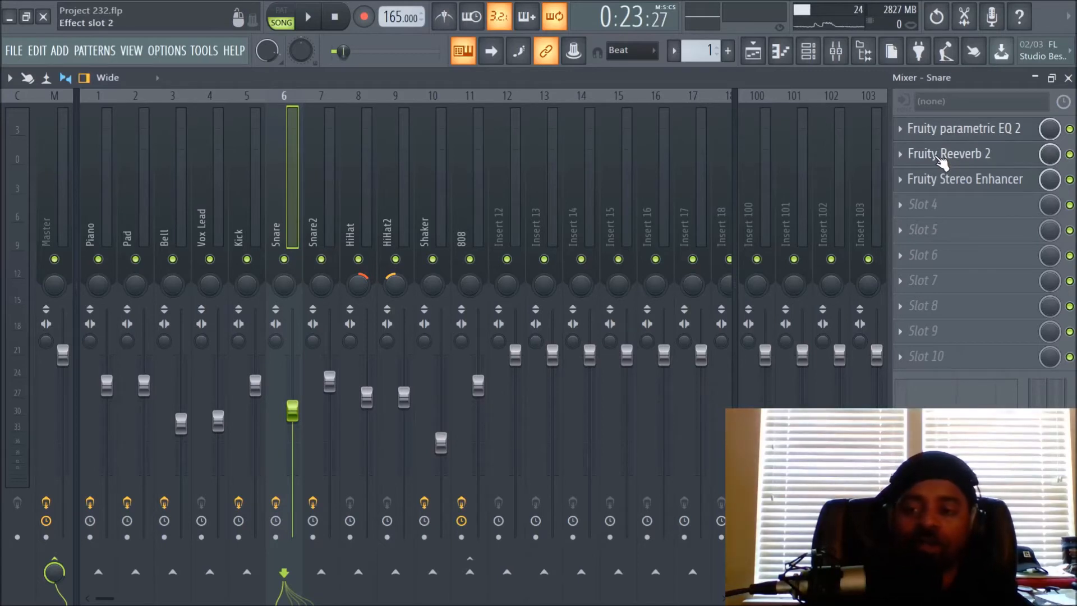
left_click(941, 180)
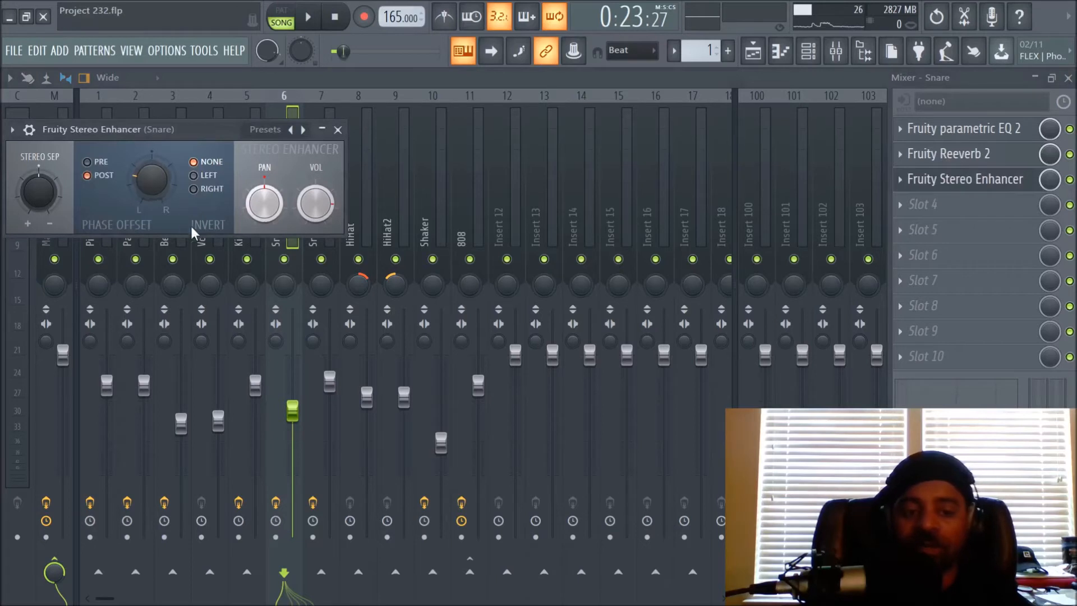
left_click(338, 130)
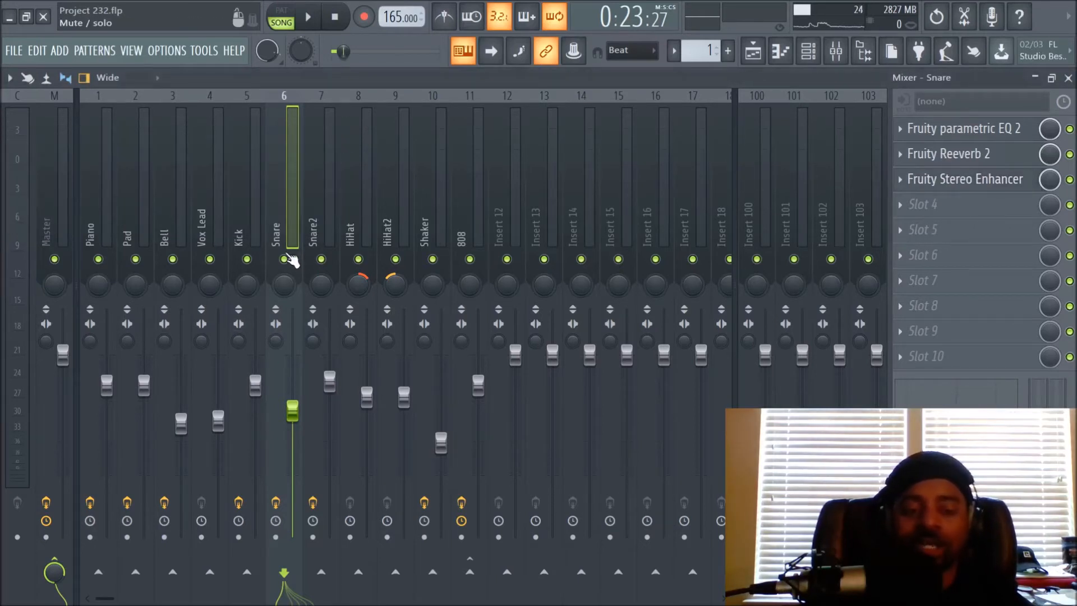
- Solo the Snare mixer insert and play it with its effects on and bypassed, stopping with the effects enabled
right_click(284, 259)
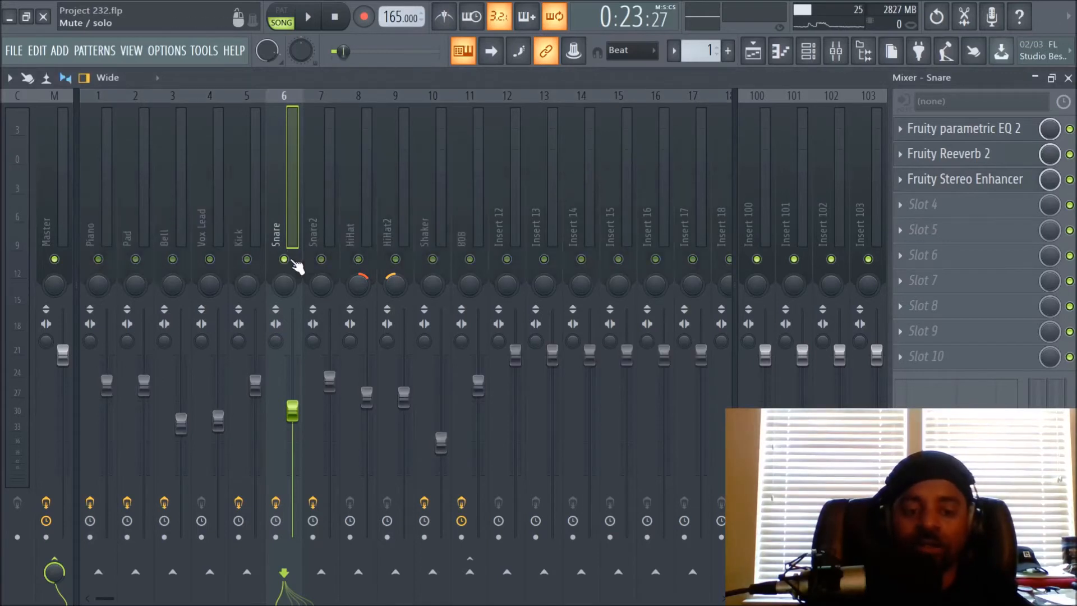
key("space")
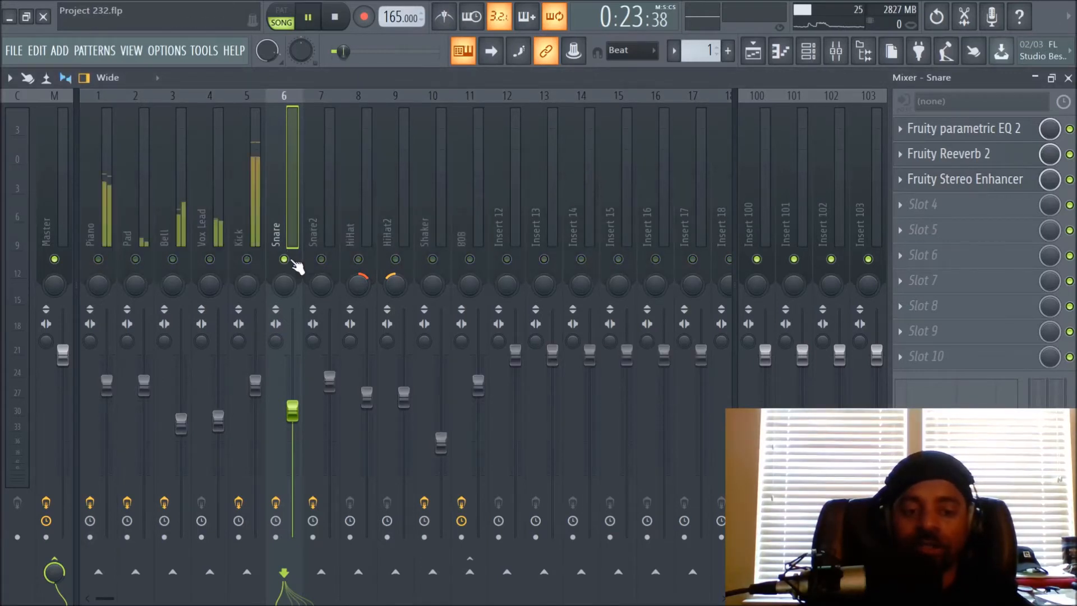
key("space")
left_click(279, 504)
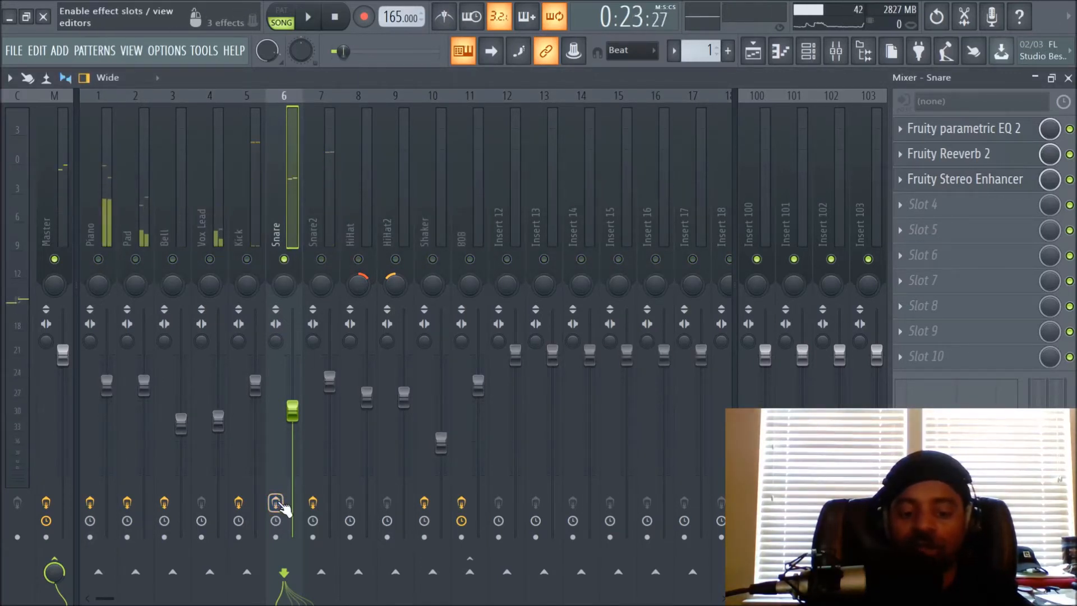
key("space")
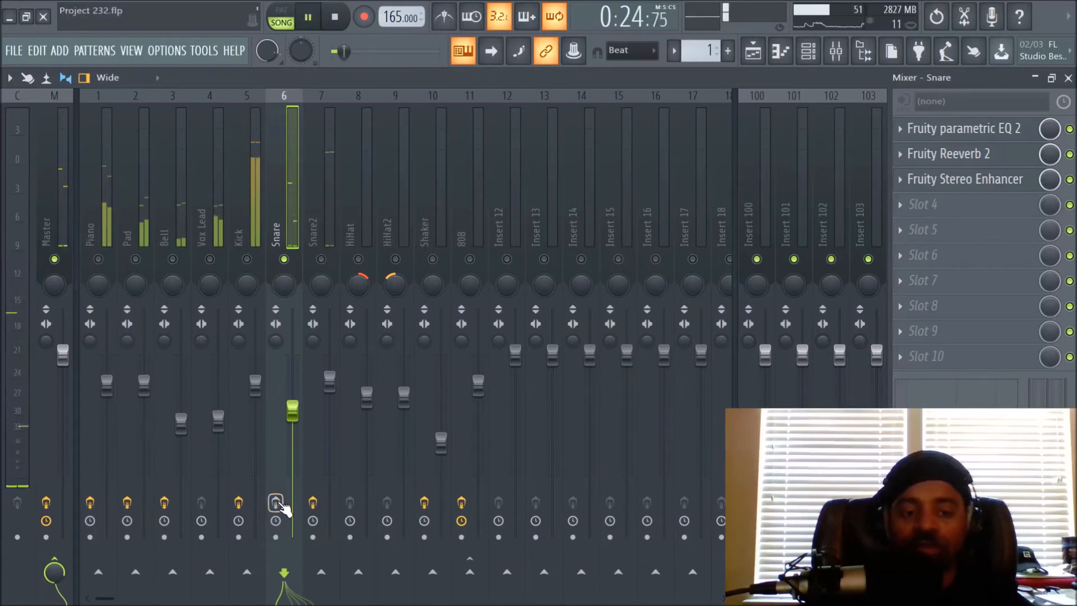
key("space")
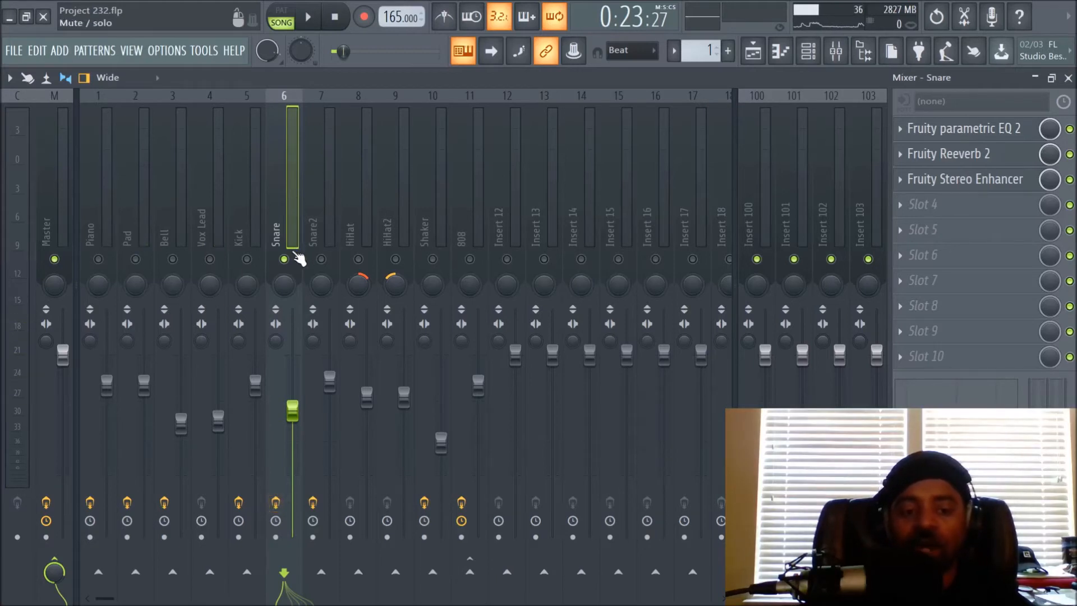
- Unsolo the Snare insert, then play the full mix and stop the playback
right_click(291, 258)
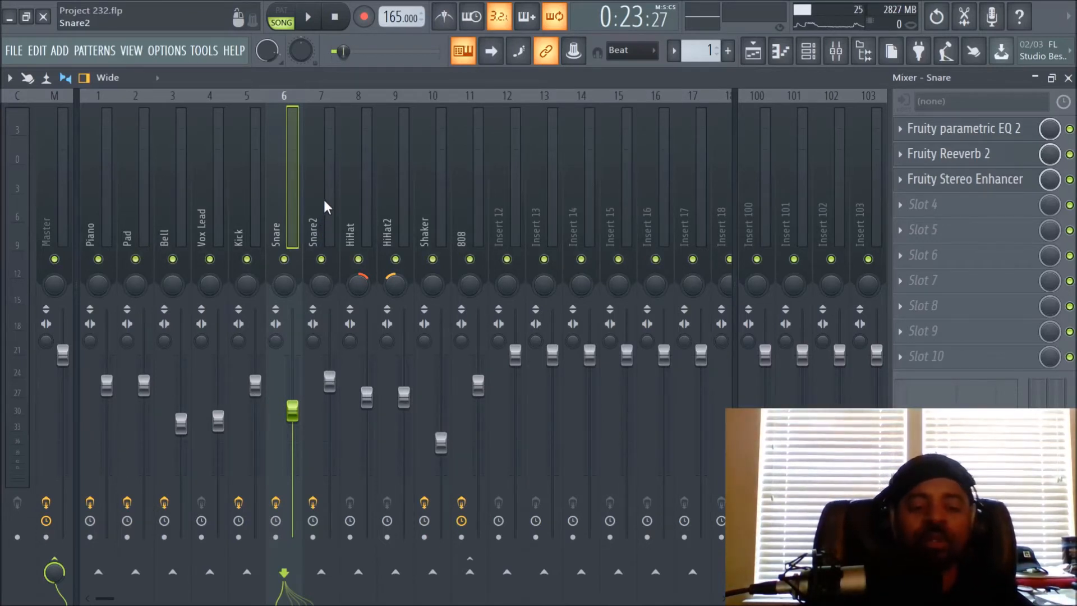
key("space")
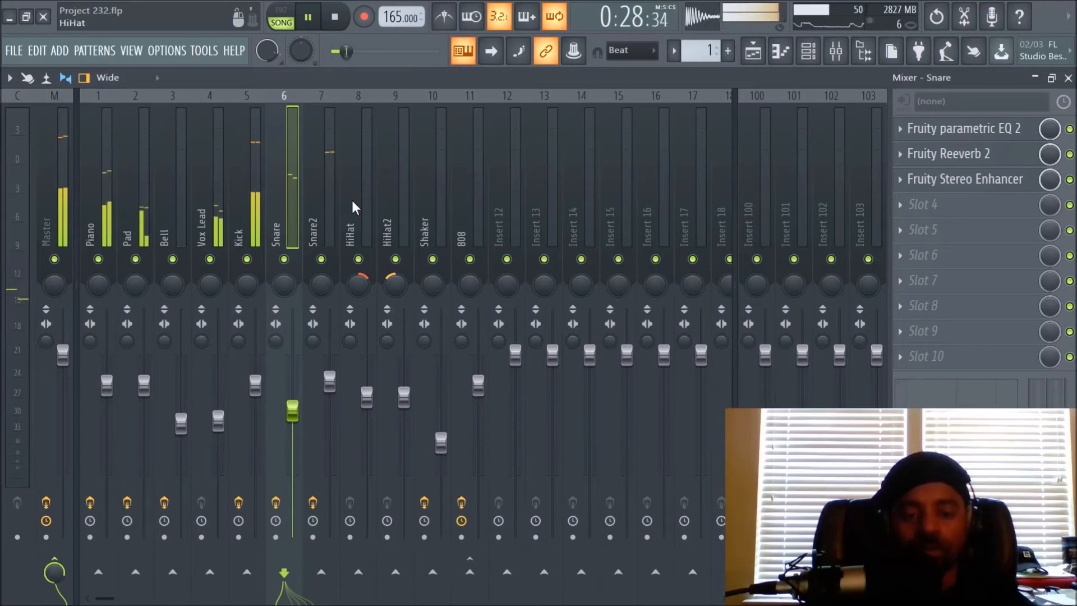
key("space")
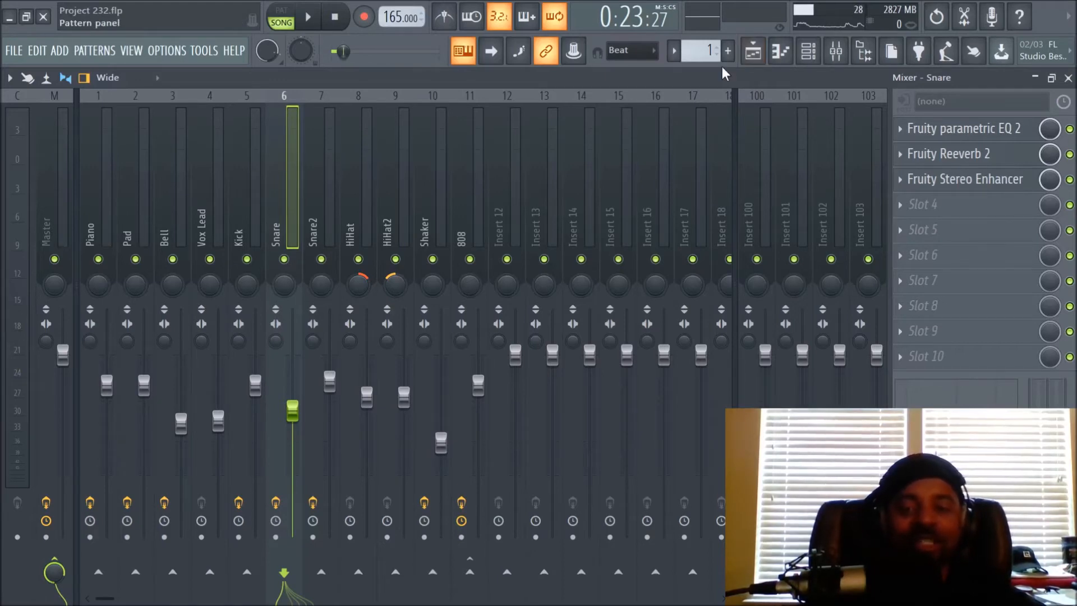
- Unmute Track 7 with the Pattern 9 clips in the playlist and start playback
left_click(752, 51)
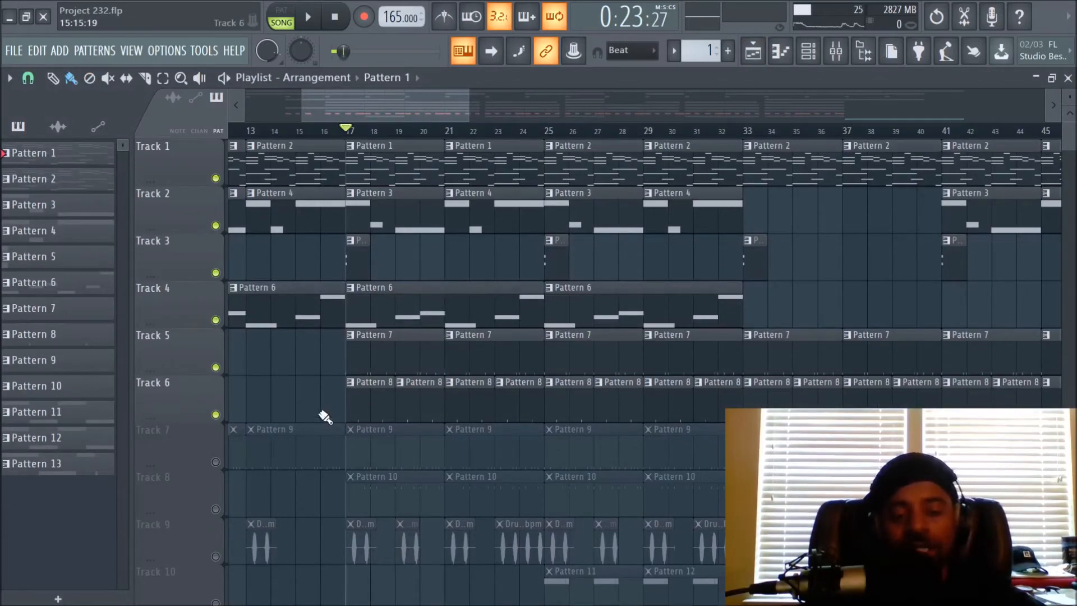
left_click(215, 462)
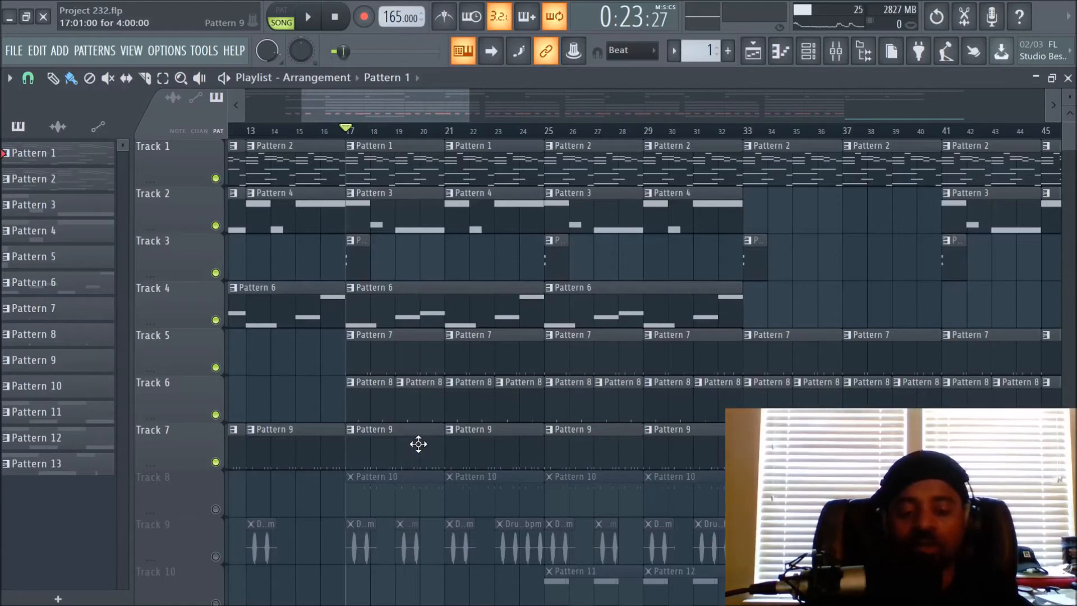
key("space")
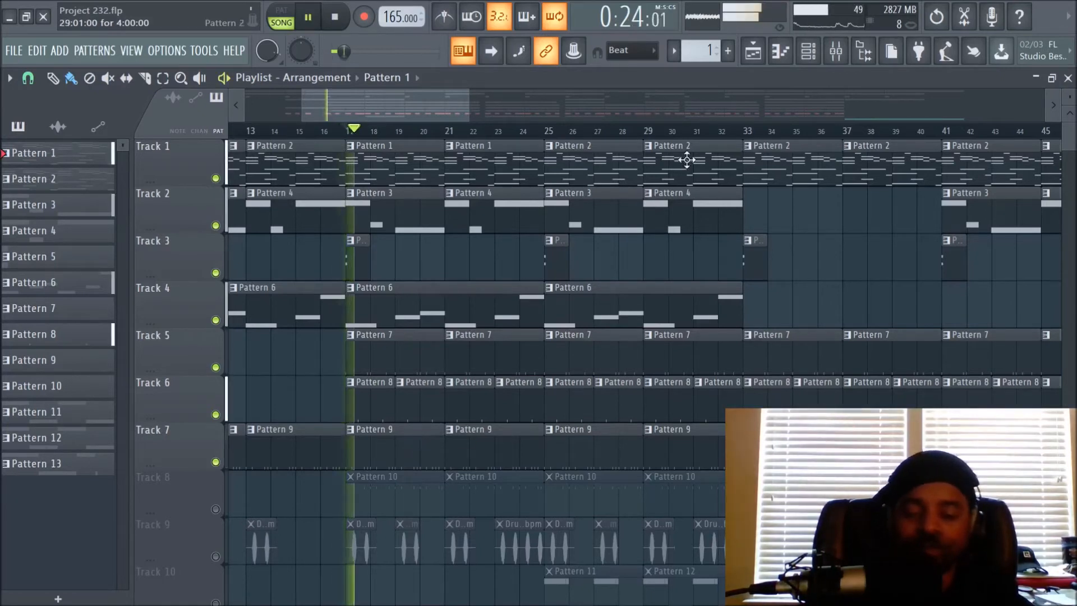
- Show the channel rack and the HiHat mixer insert's effect slots while the beat plays, and stop the playback
left_click(806, 61)
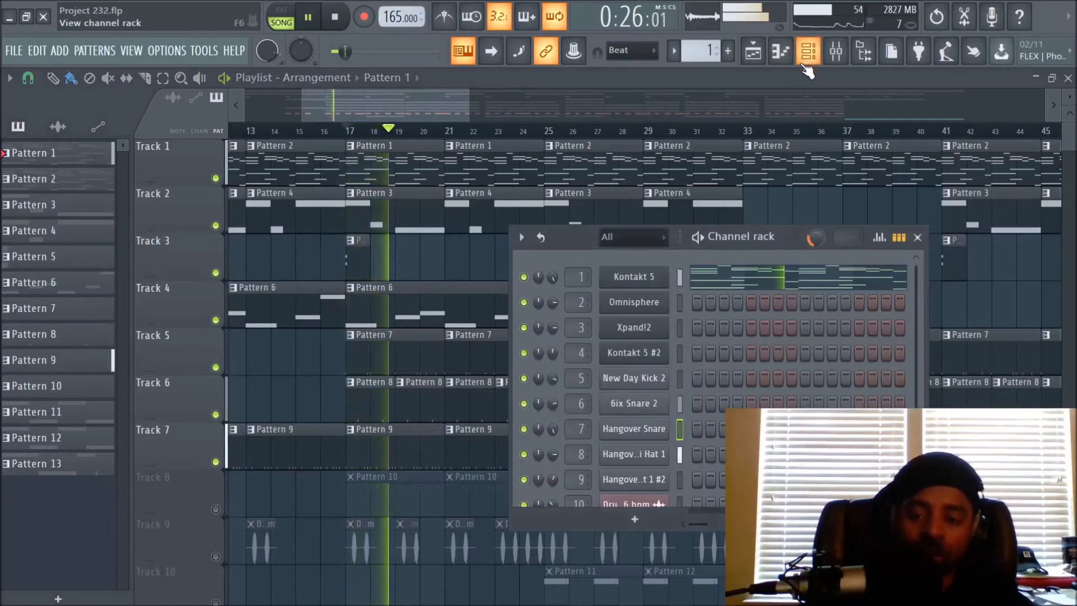
left_click(834, 63)
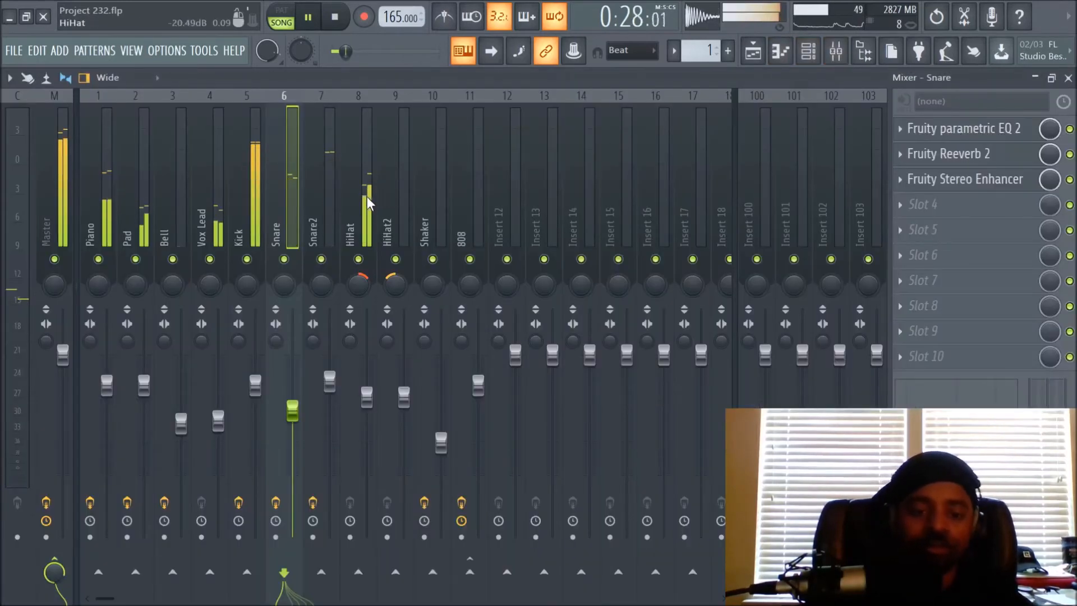
left_click(354, 210)
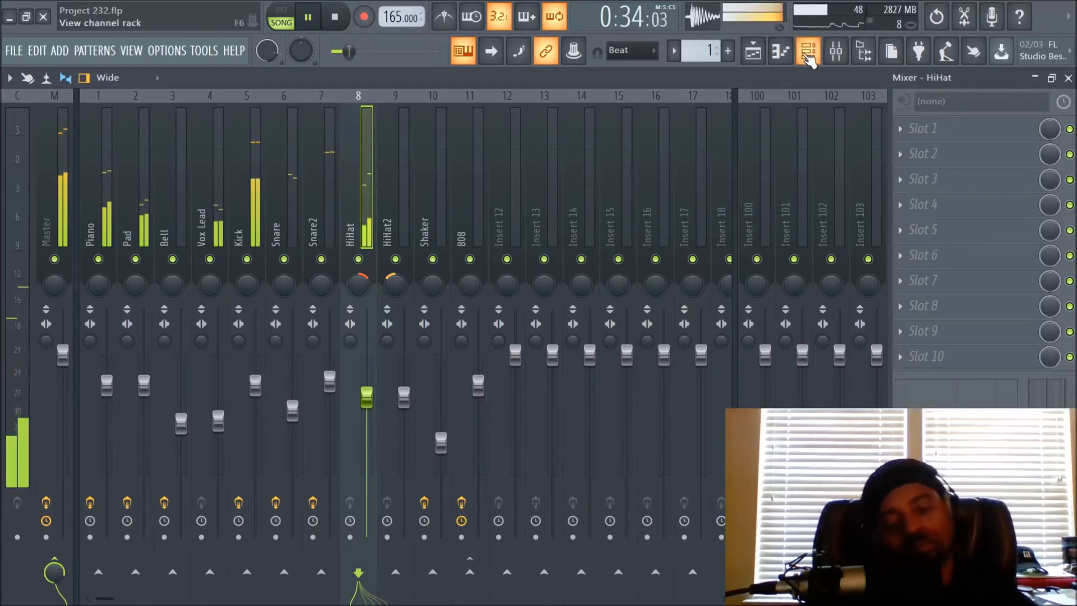
key("space")
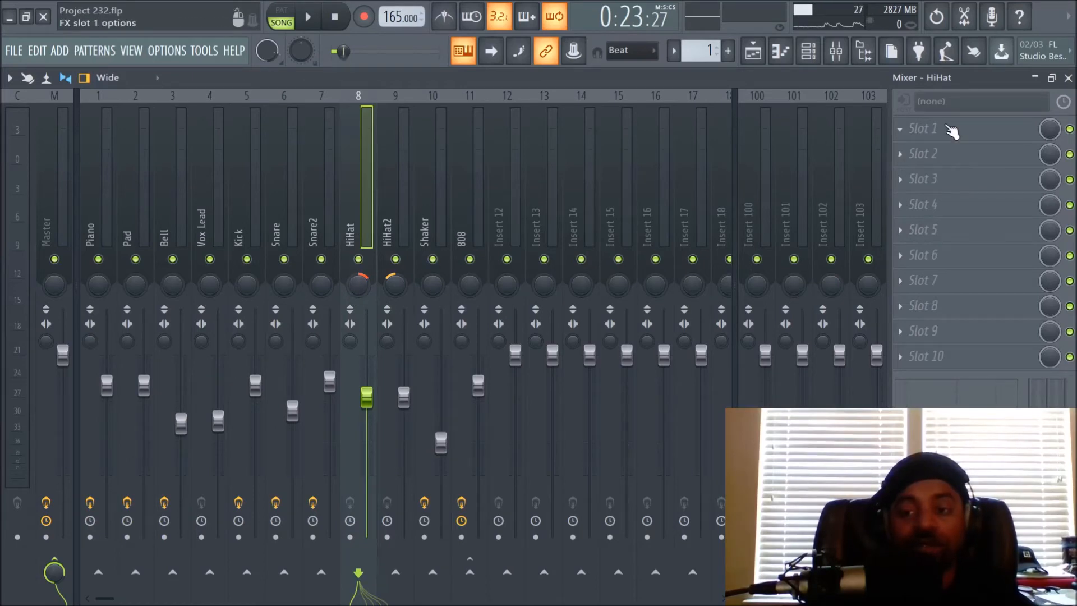
- Unmute Track 8 with the Pattern 10 clips in the playlist and play the beat with the mixer in view, stopping it at the end
left_click(757, 54)
scroll(541, 279, "down", 1)
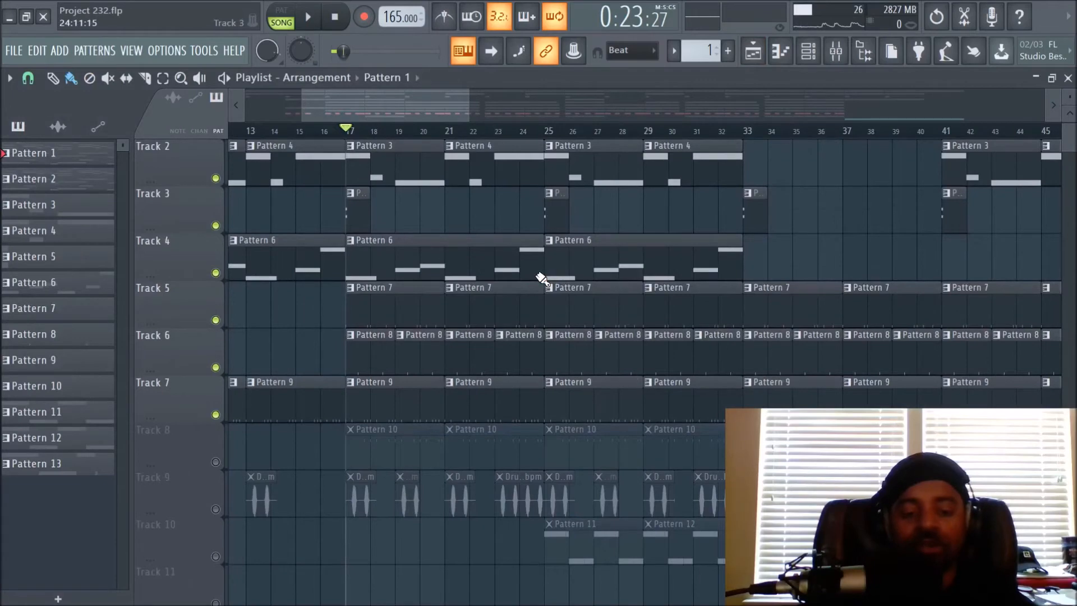
left_click(216, 462)
key("space")
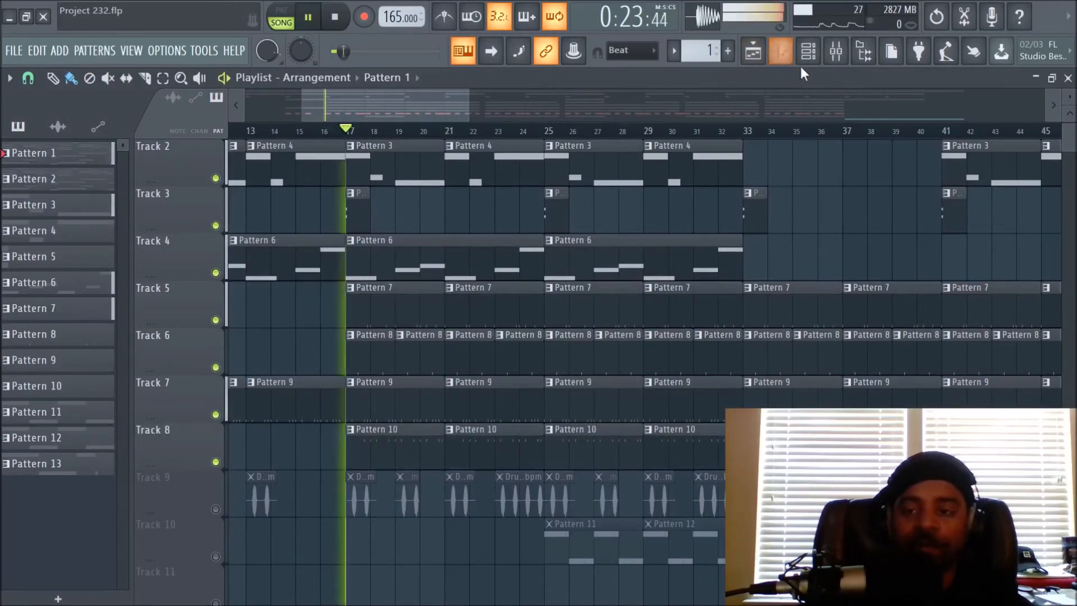
left_click(843, 55)
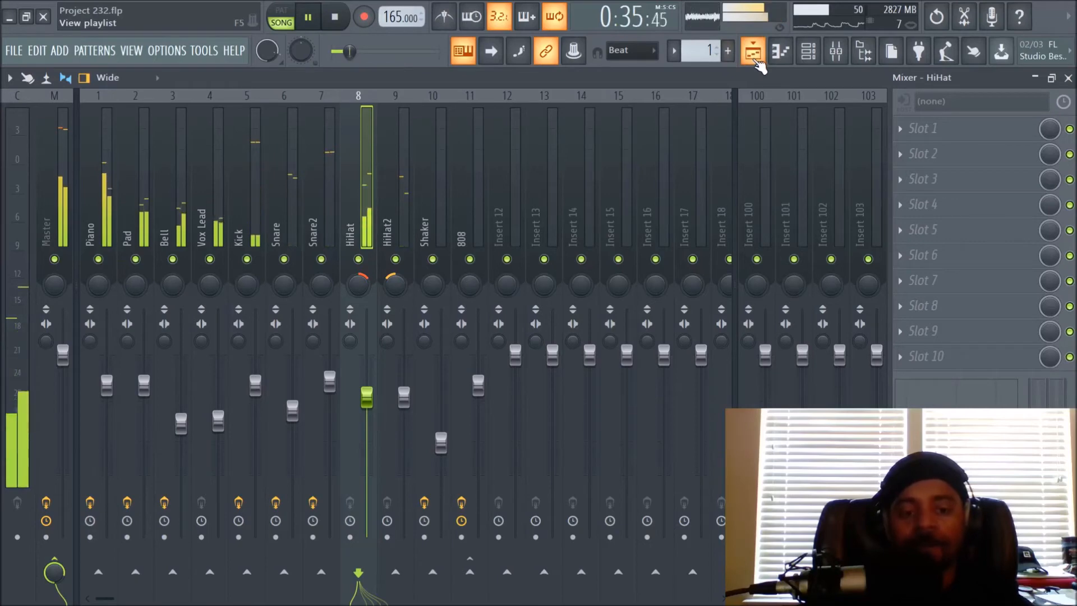
key("space")
- Unmute Track 9 with the drum loop audio clips in the playlist, play the beat and stop it
left_click(754, 54)
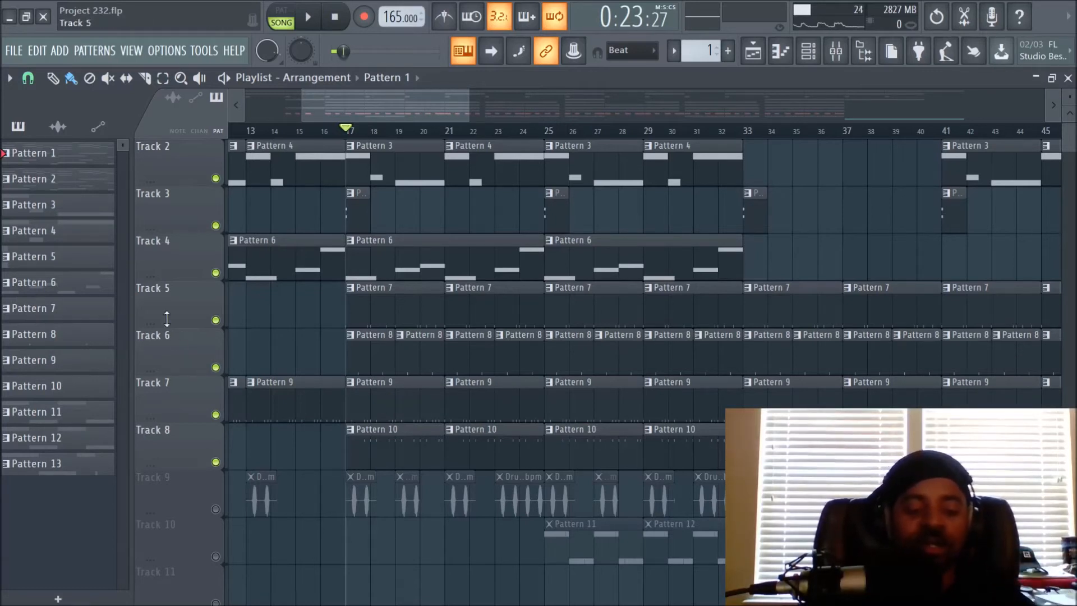
left_click(216, 510)
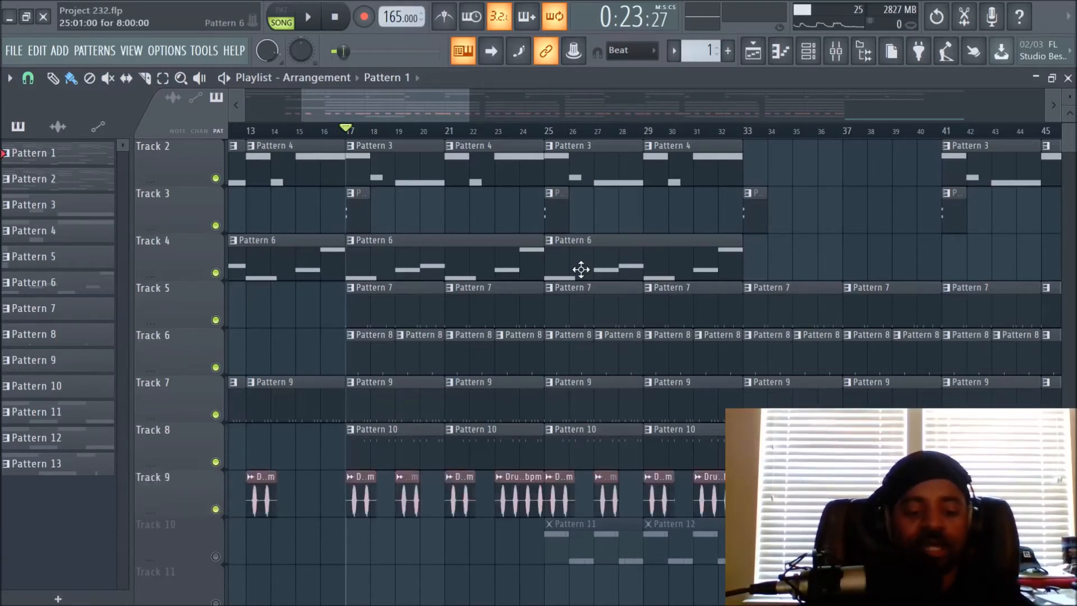
left_click(847, 52)
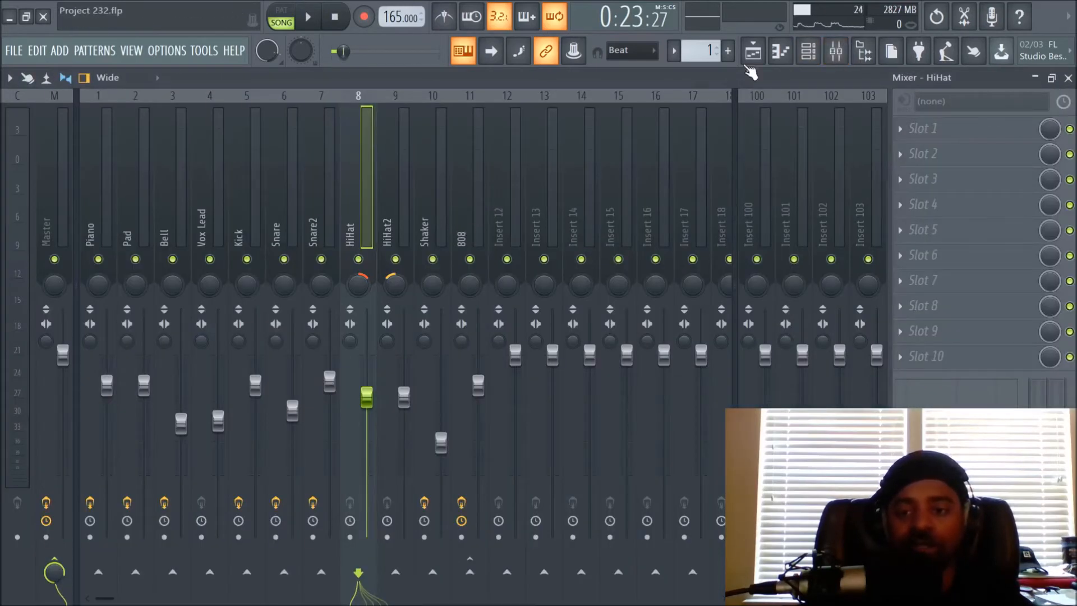
key("F9")
scroll(433, 377, "down", 3)
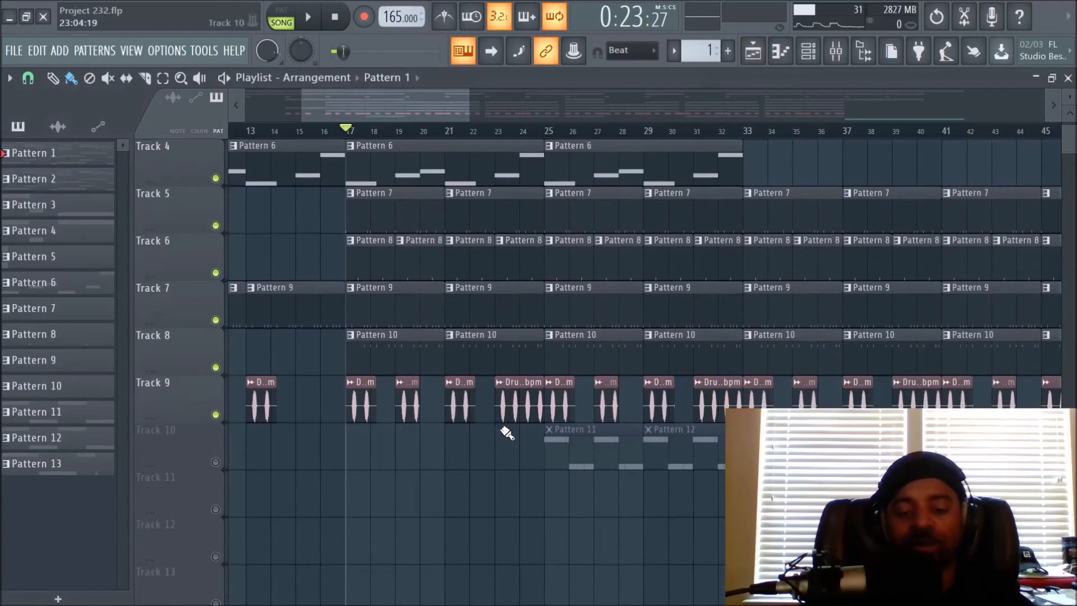
key("space")
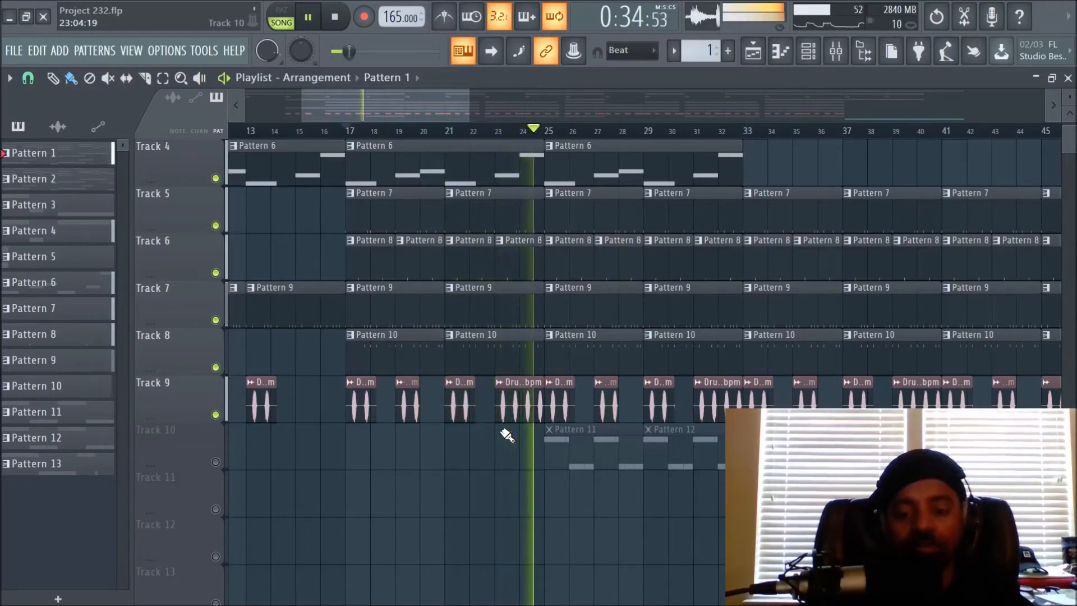
key("space")
- Look over the playlist arrangement and inspect the Shaker mixer insert's Fruity parametric EQ 2, closing its window
scroll(485, 114, "down", 2)
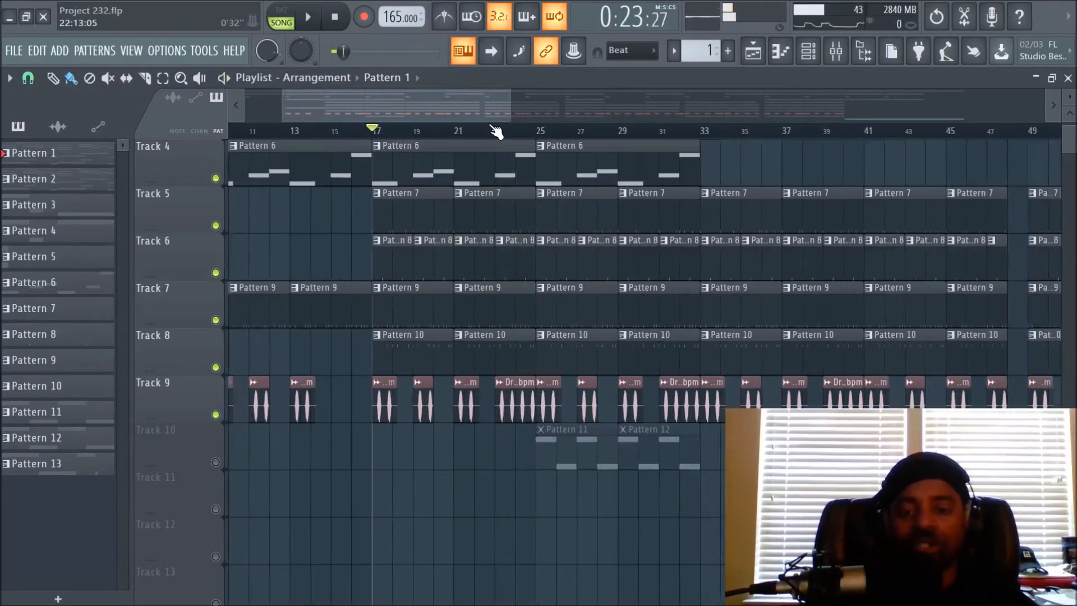
scroll(565, 297, "up", 3)
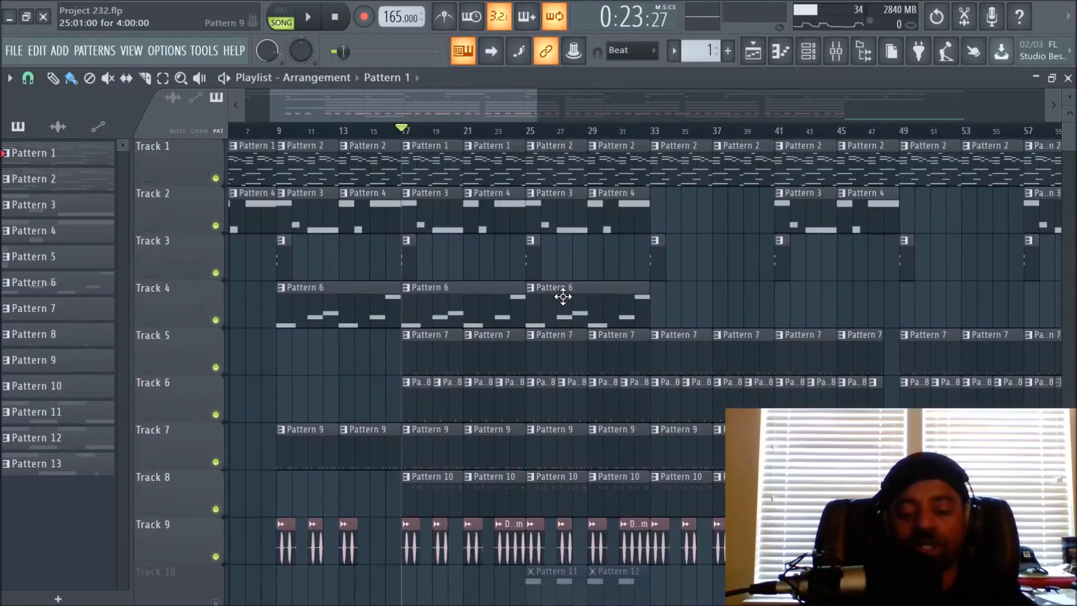
scroll(564, 296, "down", 1)
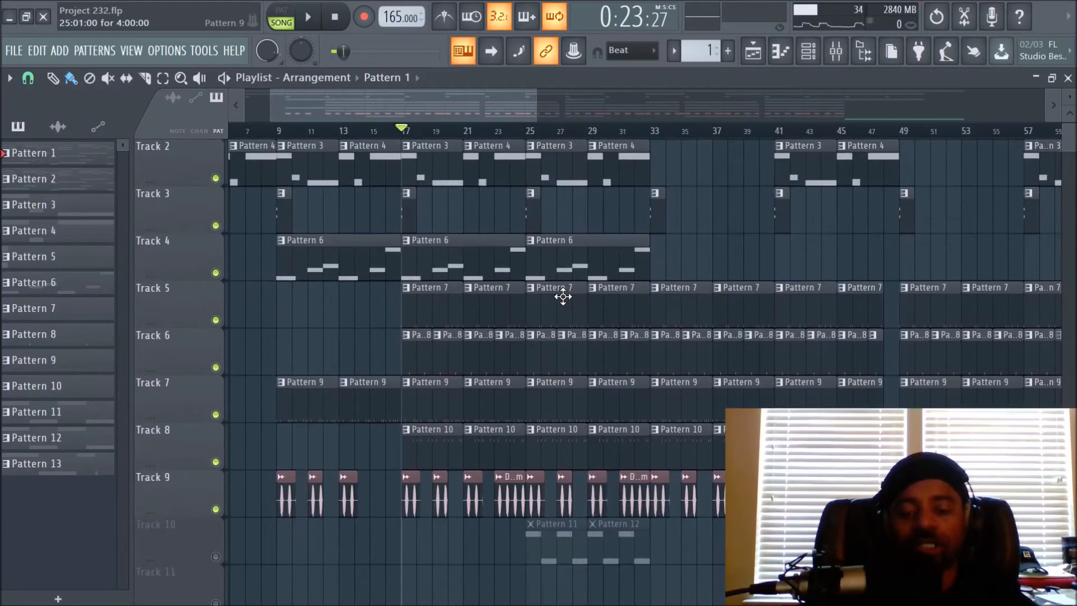
left_click(841, 58)
left_click(438, 214)
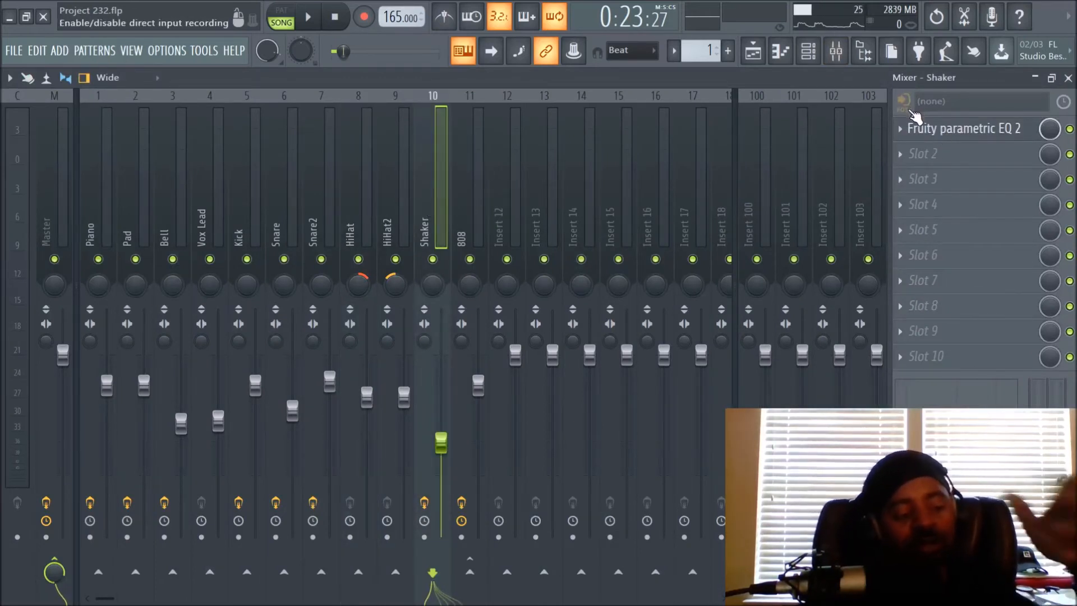
left_click(920, 135)
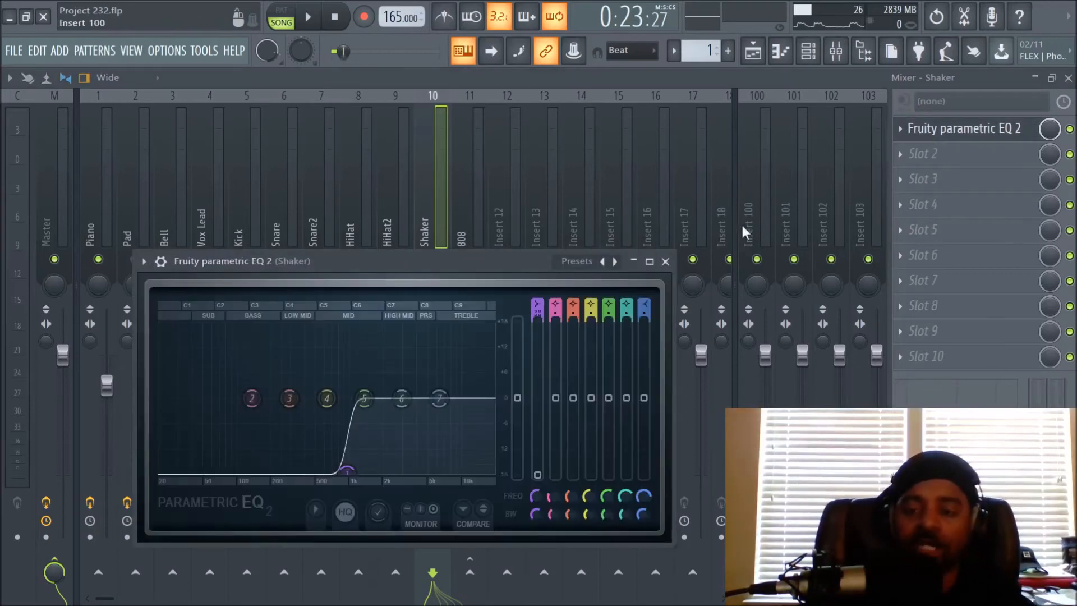
left_click(665, 261)
- Return to the playlist and select only the Hangover Hi Hat 1 channel in the channel rack
left_click(753, 52)
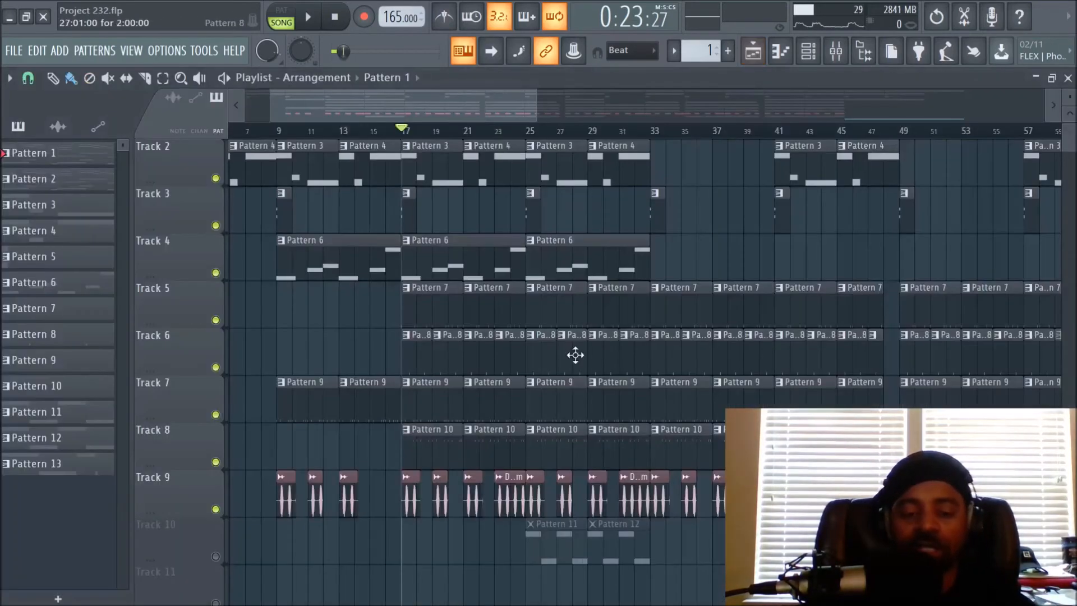
left_click(809, 51)
scroll(701, 401, "down", 5)
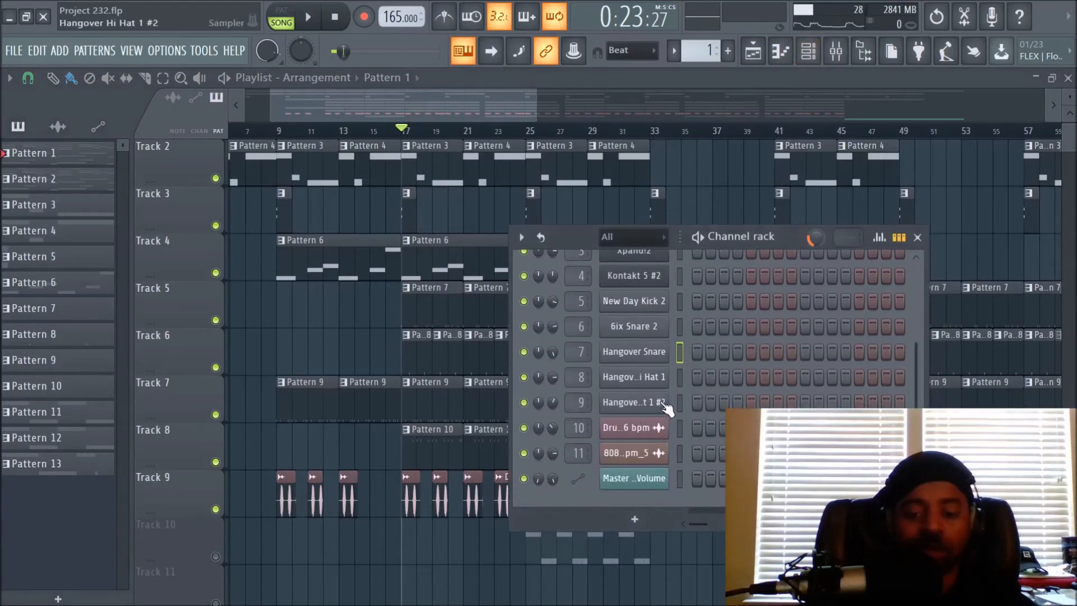
left_click(675, 382)
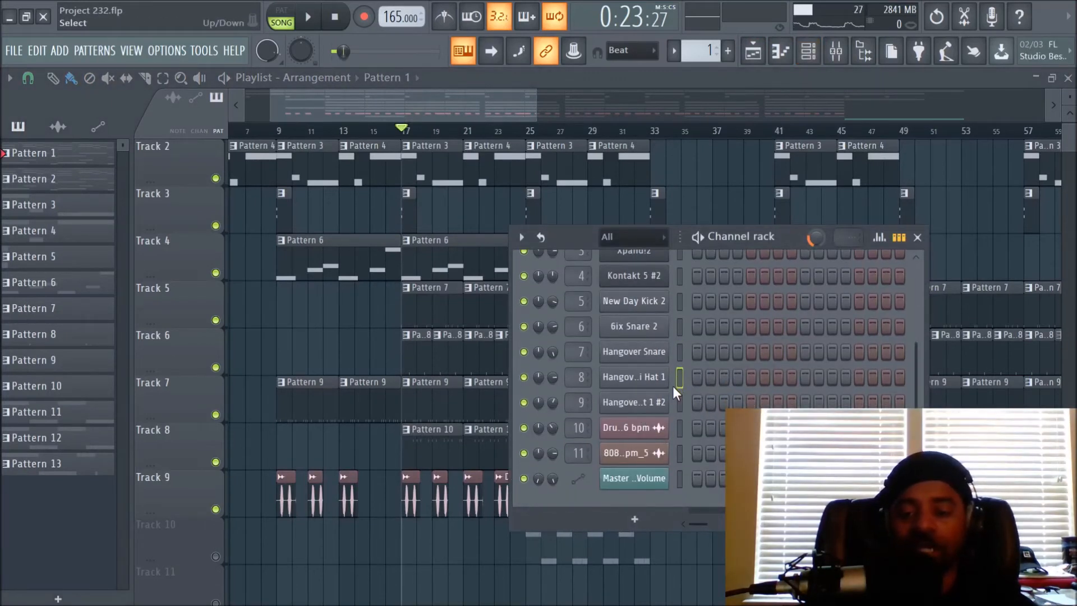
- Inspect the sampler settings of the Hangover Hi Hat 1 #2 and Drum Loop 4 Shaker channels, closing each window
left_click(659, 406)
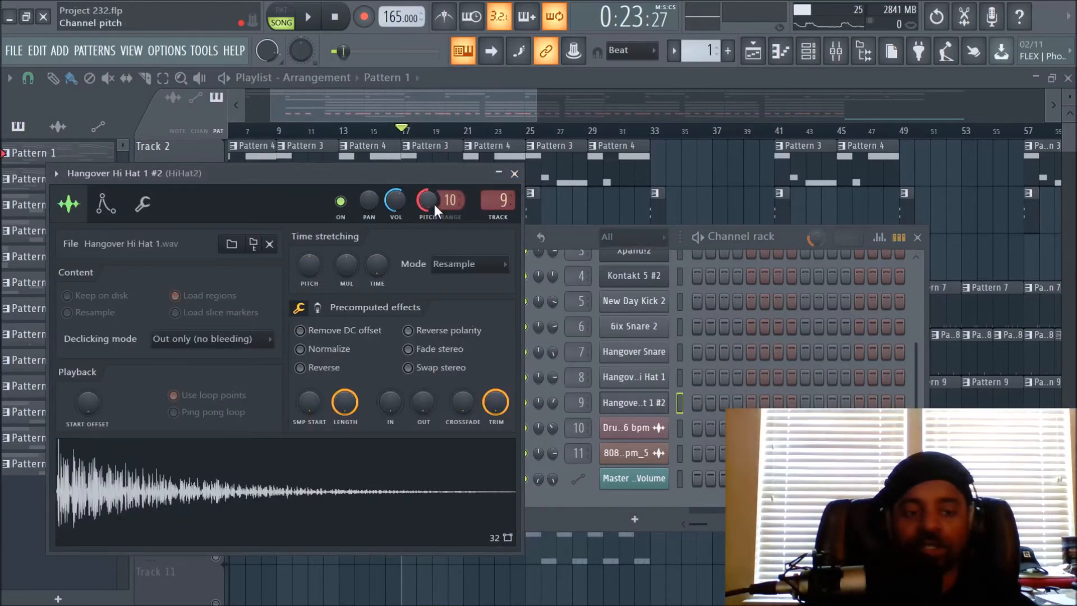
left_click(514, 173)
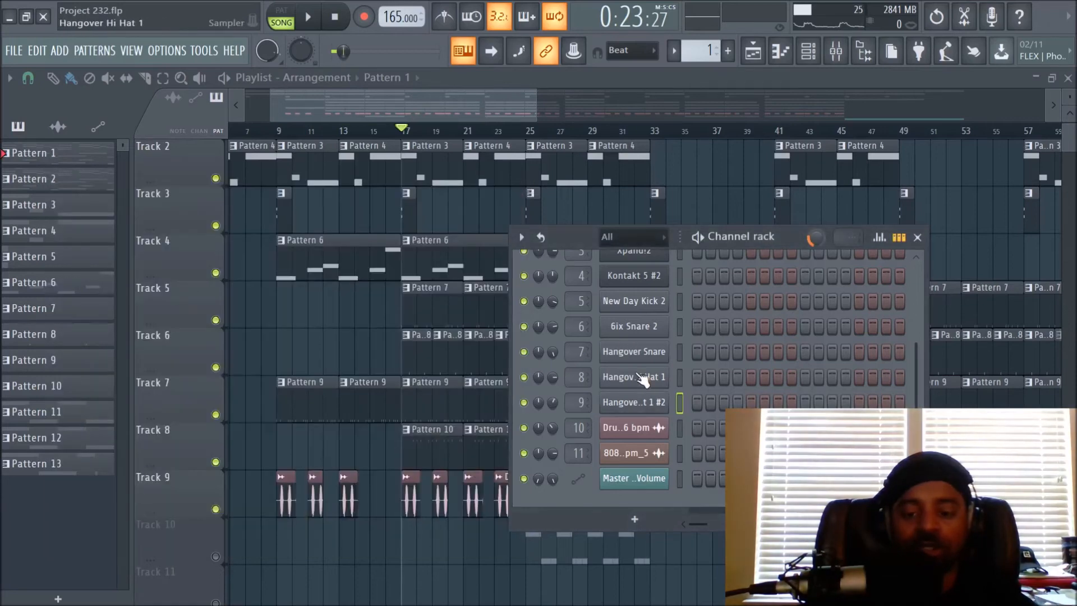
left_click(644, 408)
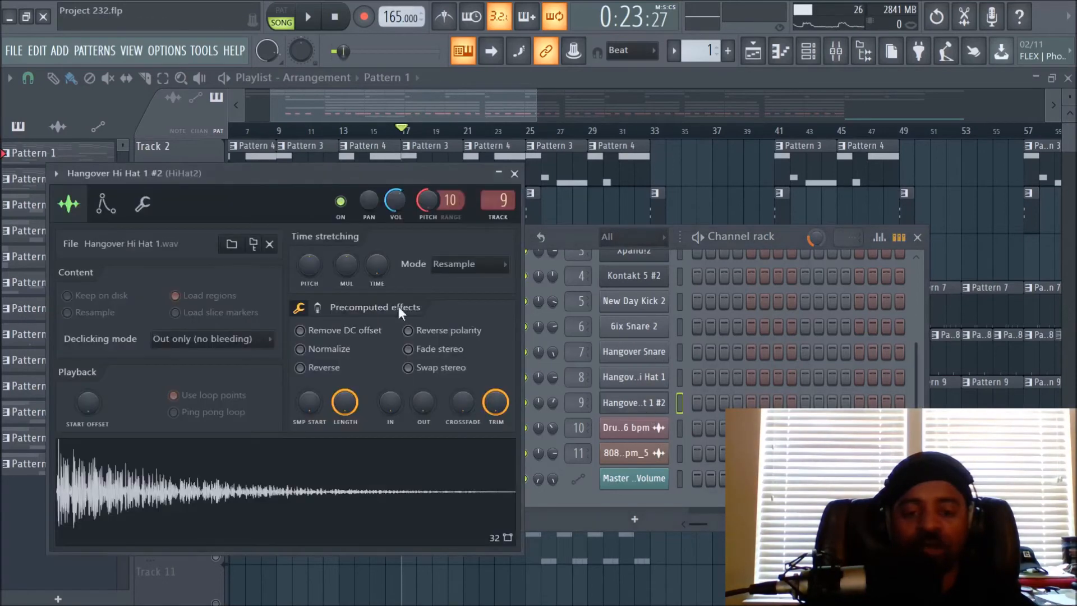
left_click(515, 173)
left_click(644, 432)
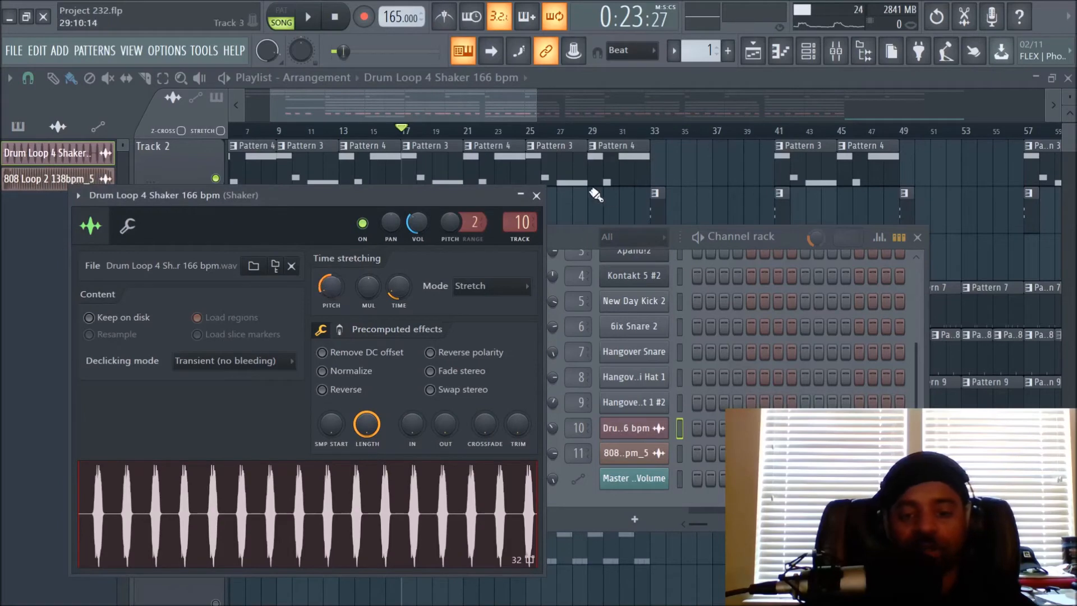
left_click(536, 195)
- Unmute Track 10 with the Pattern 11 and Pattern 12 clips and move the playback position to bar 25
scroll(549, 326, "down", 2)
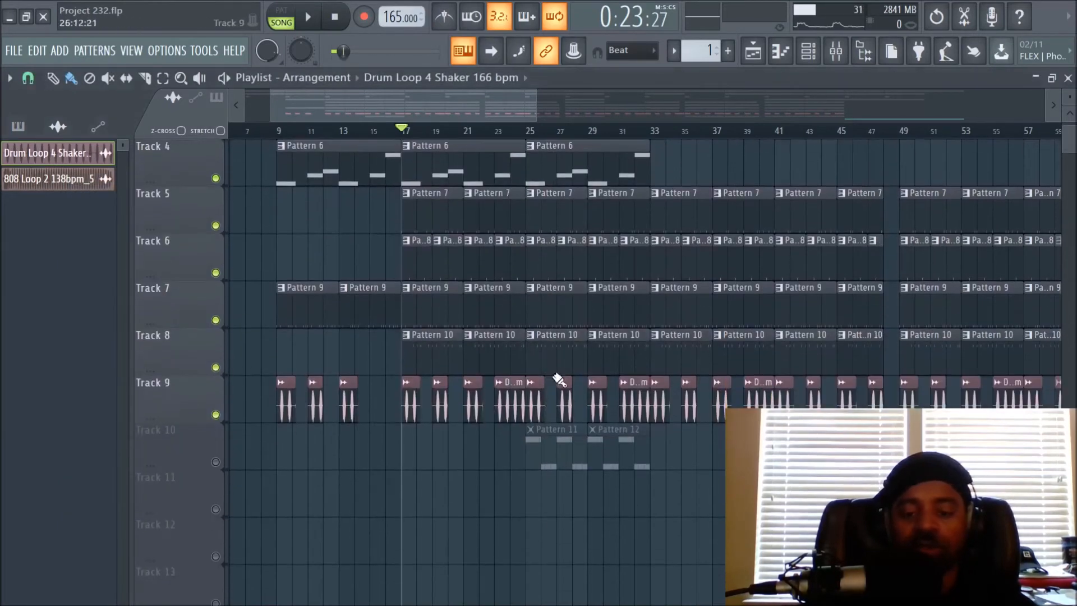
left_click(215, 462)
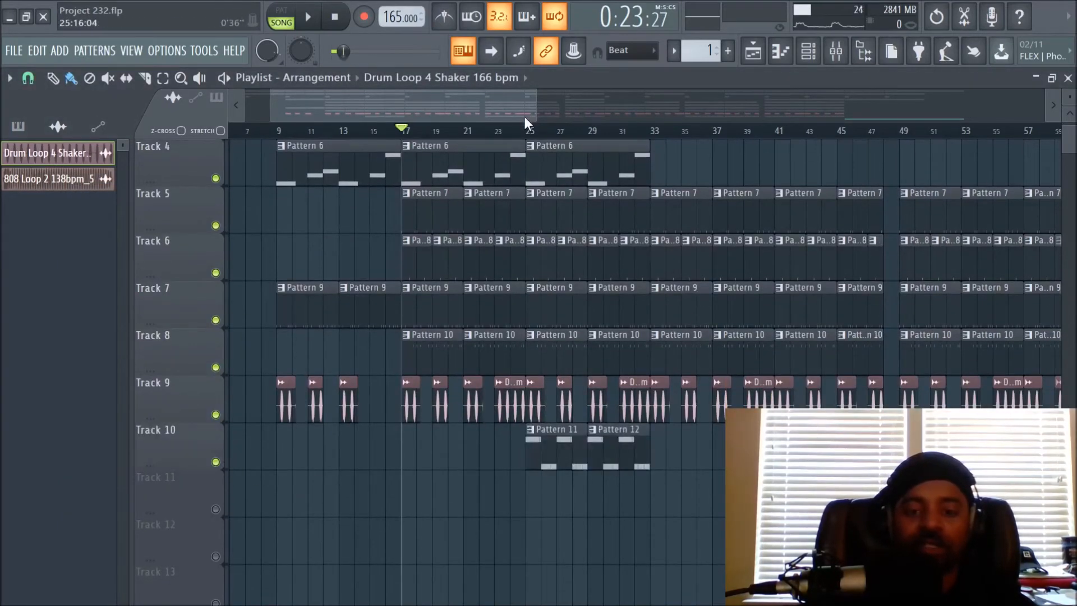
left_click(529, 135)
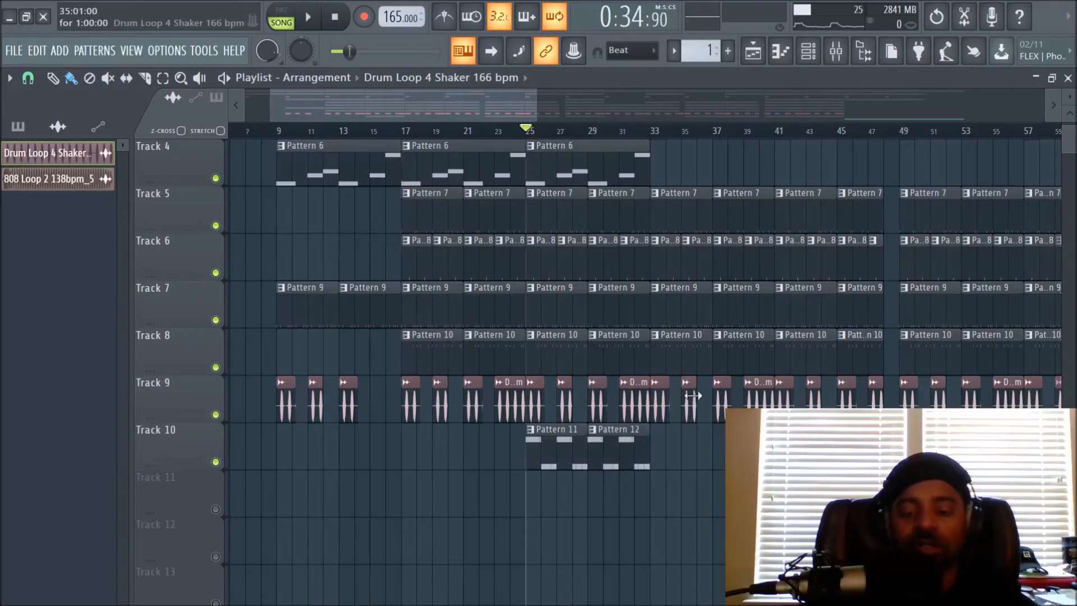
scroll(670, 141, "down", 4)
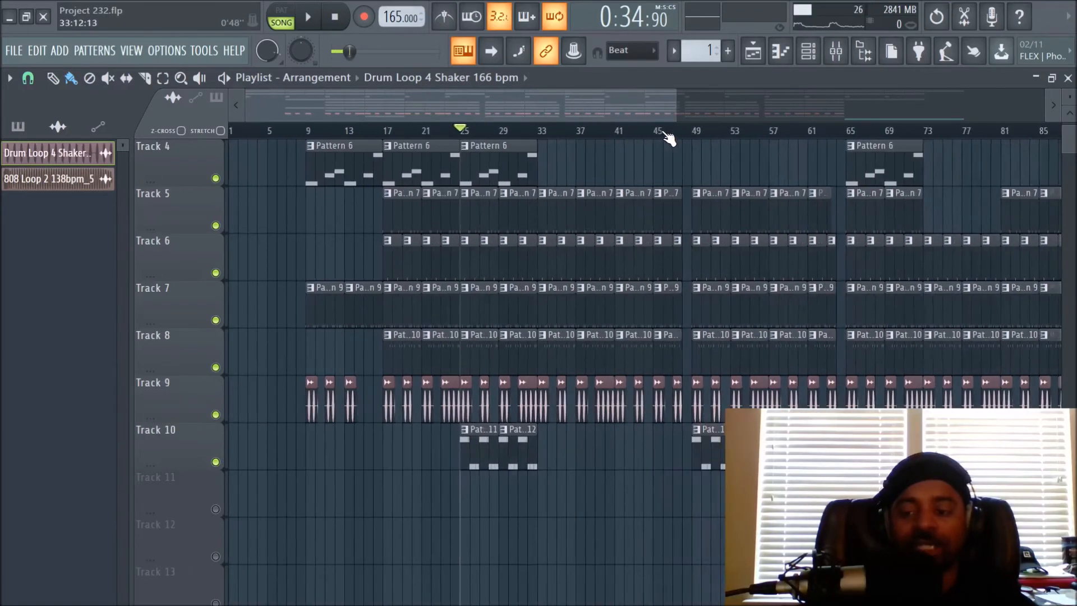
- View the effects on the 808 mixer insert, then return to the playlist and start playback from bar 25
left_click(835, 51)
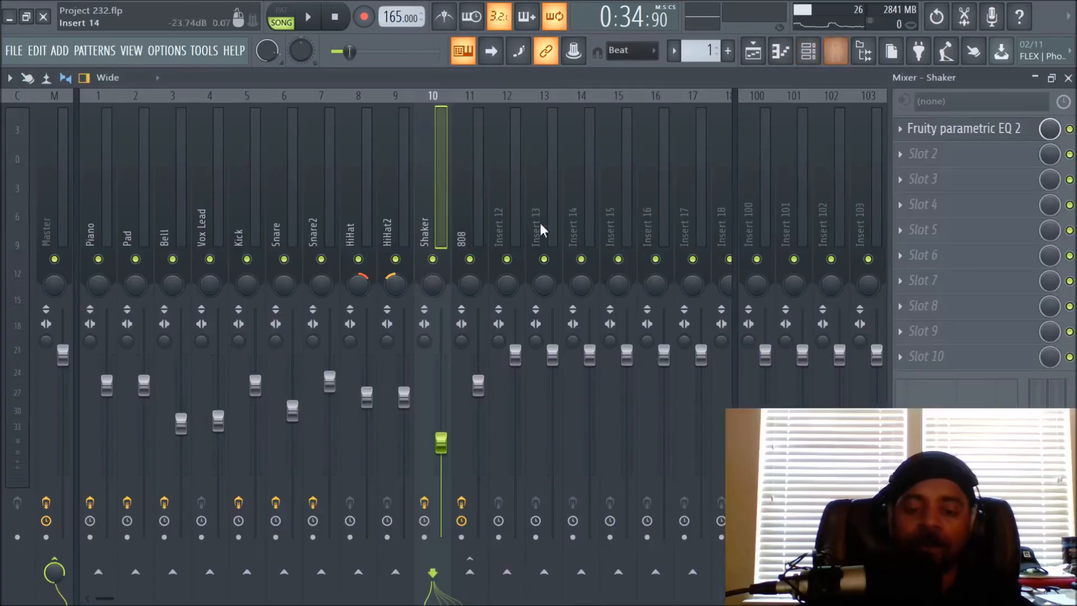
left_click(464, 223)
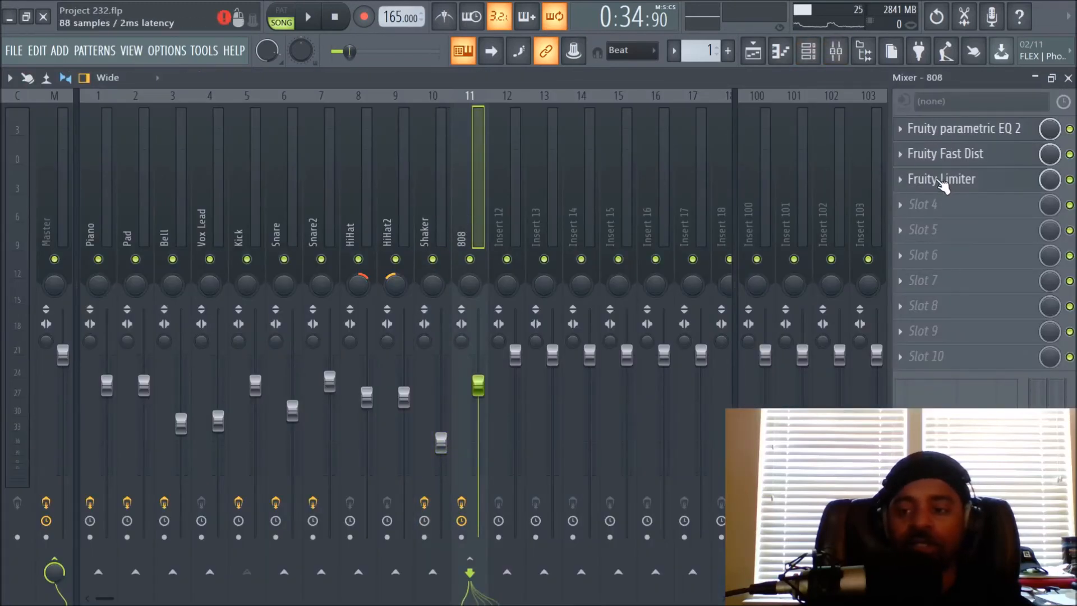
left_click(752, 51)
key("space")
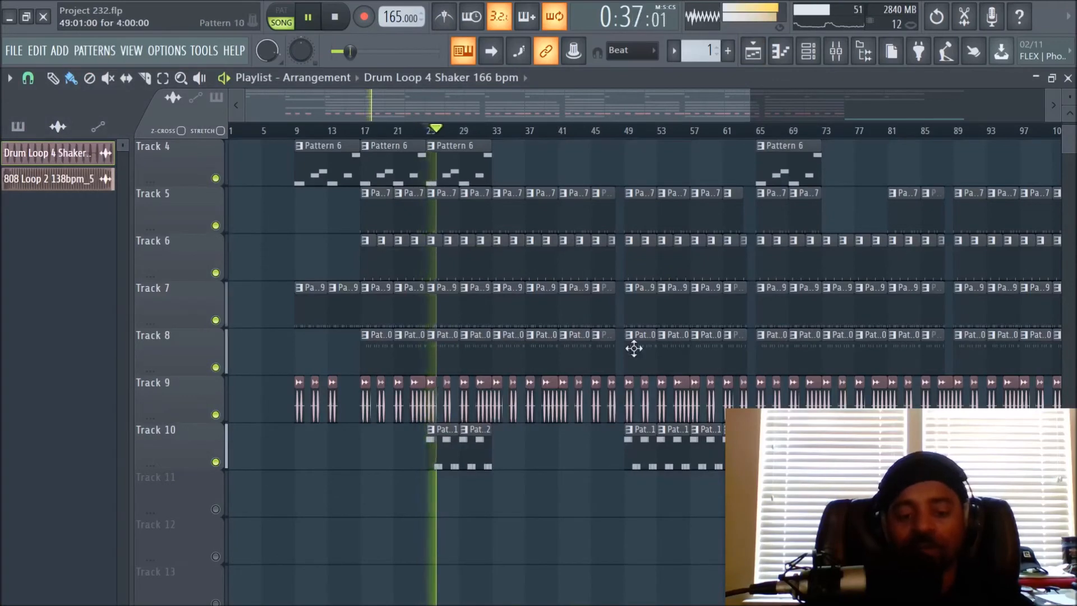
- Open Pattern 12's 808 notes in the piano roll during playback, then stop the beat
left_click(478, 454)
double_click(478, 454)
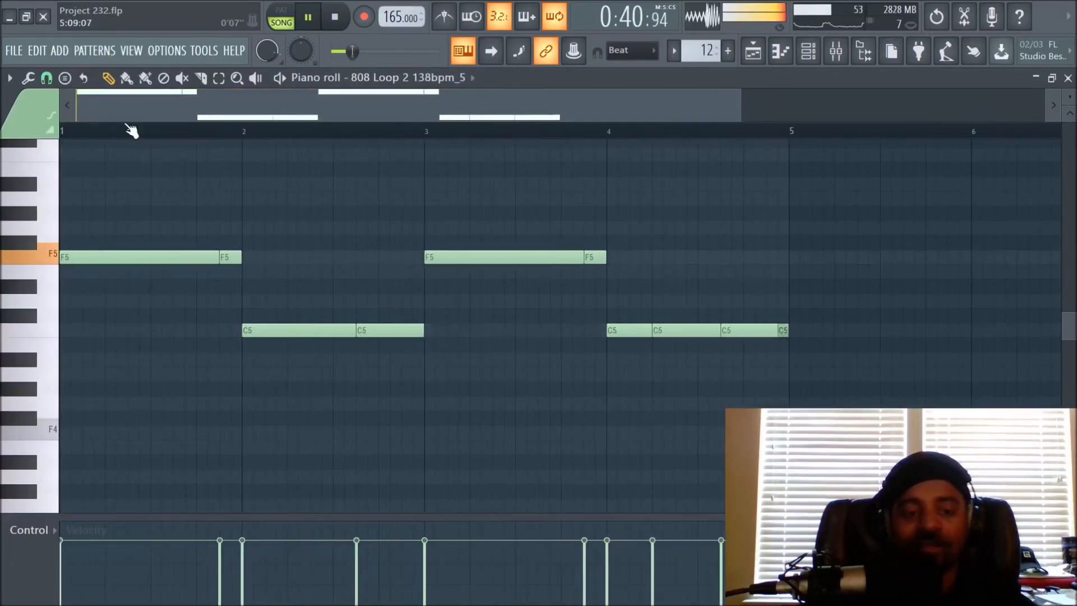
scroll(435, 265, "down", 3)
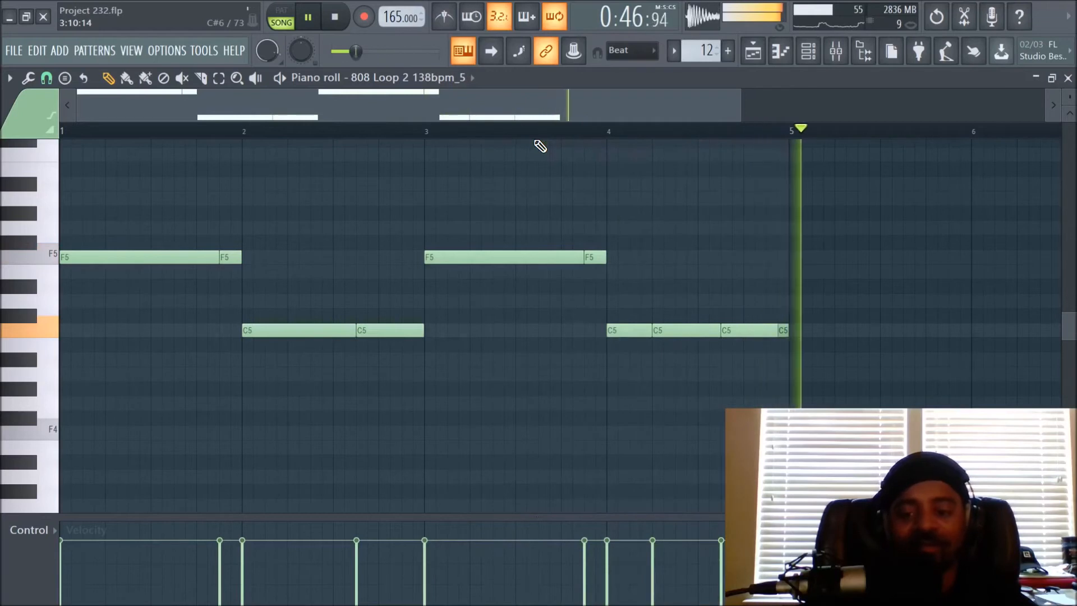
key("space")
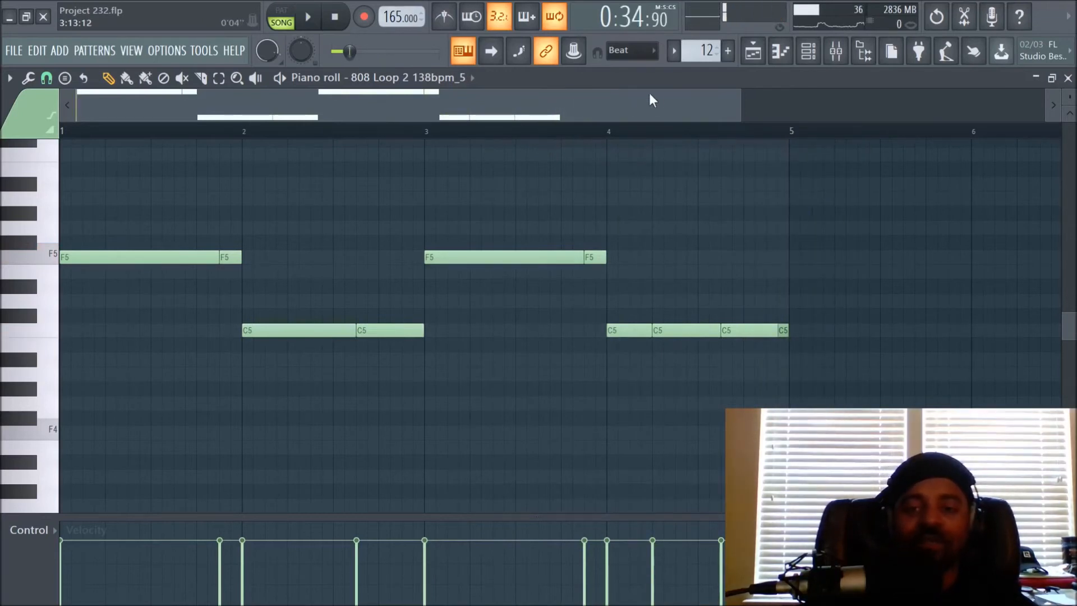
- Switch the piano roll to Pattern 11, play its 808 notes with the beat and stop playback
scroll(700, 49, "down", 1)
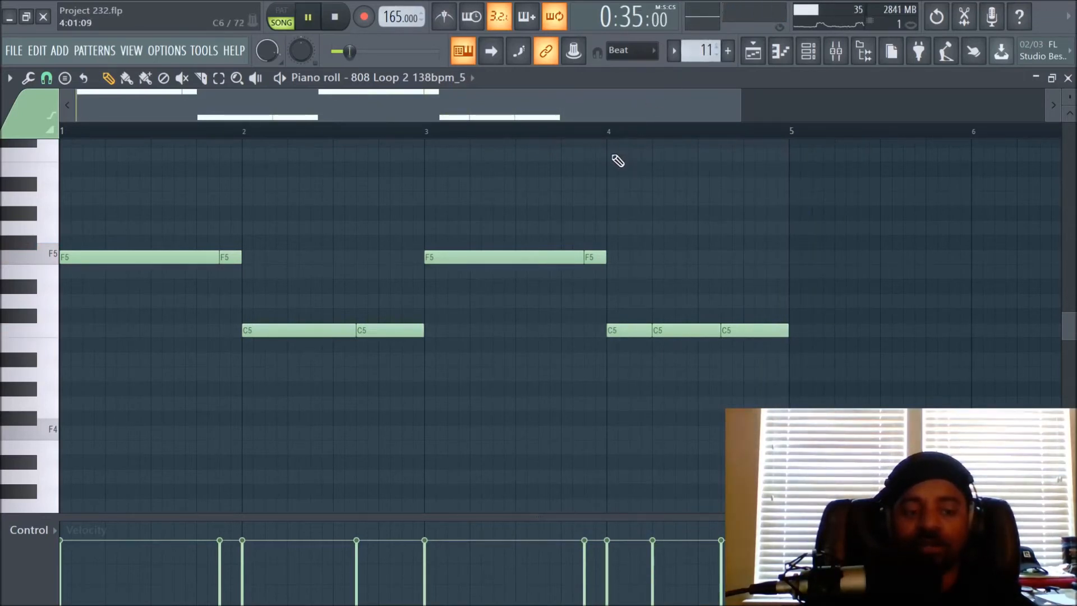
key("space")
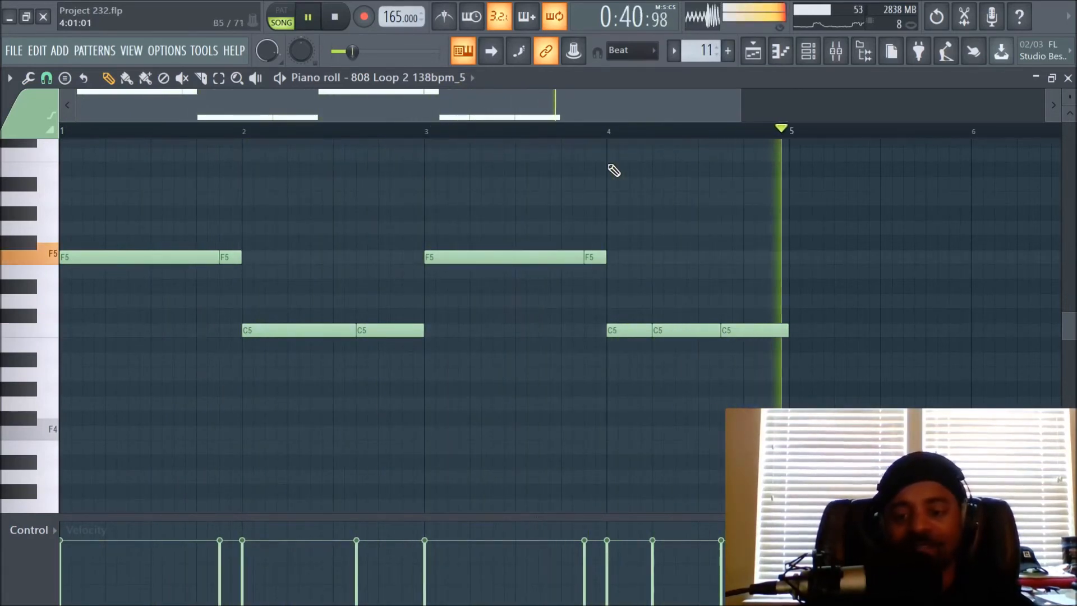
key("space")
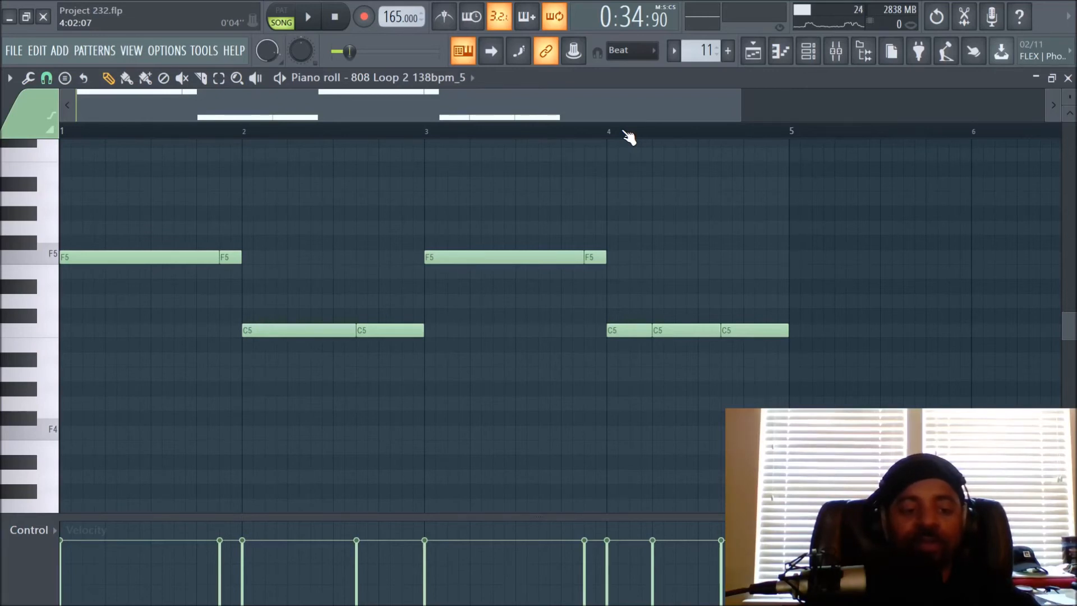
- Open Pattern 7's New Day Kick 2 notes from Track 5 of the playlist and select all of them
left_click(753, 52)
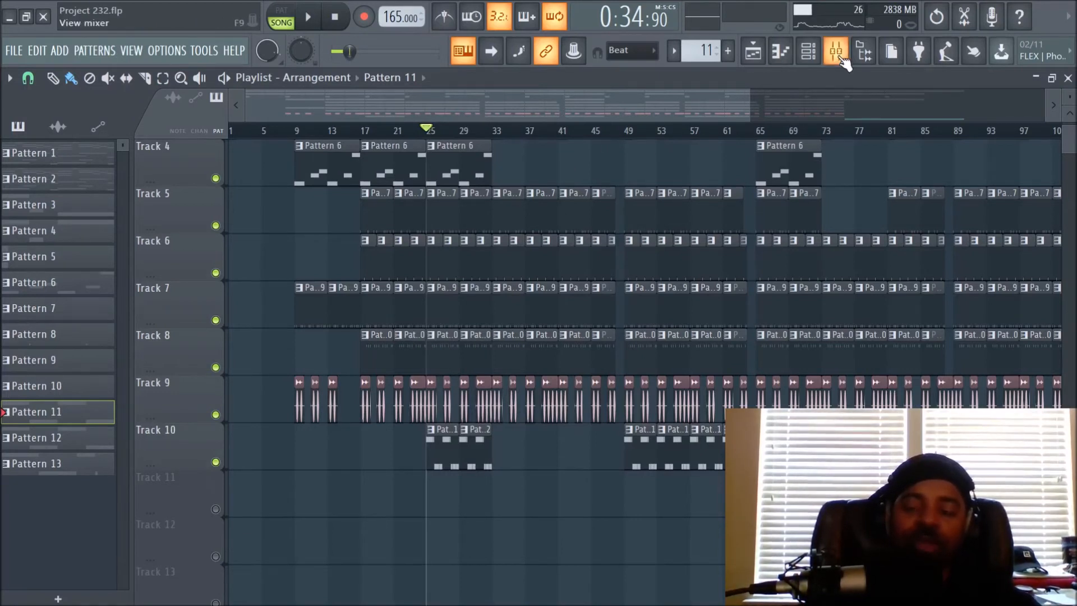
scroll(499, 230, "up", 3)
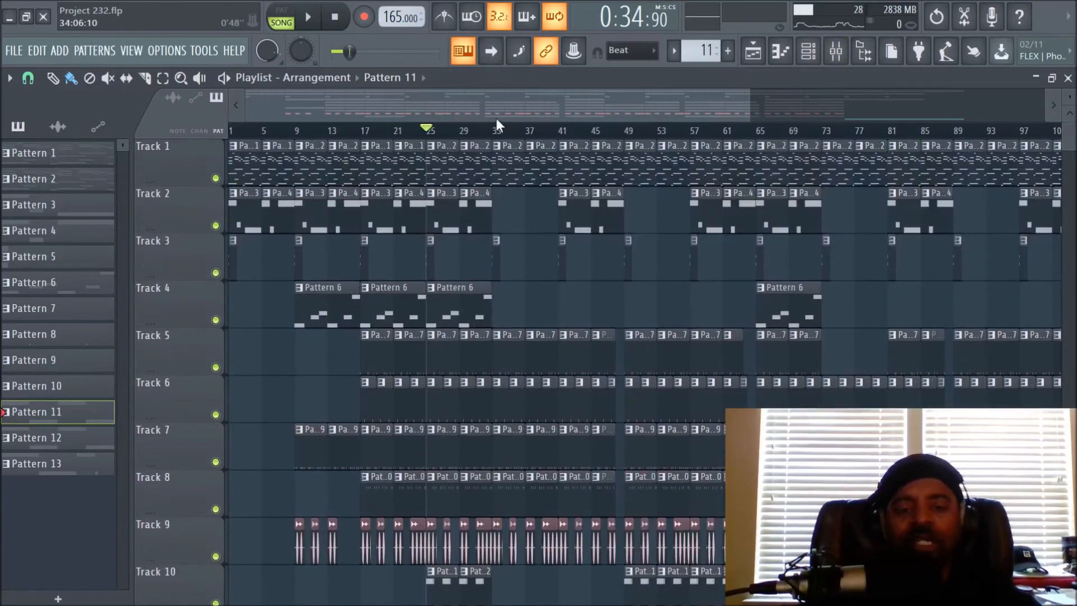
scroll(497, 128, "up", 3)
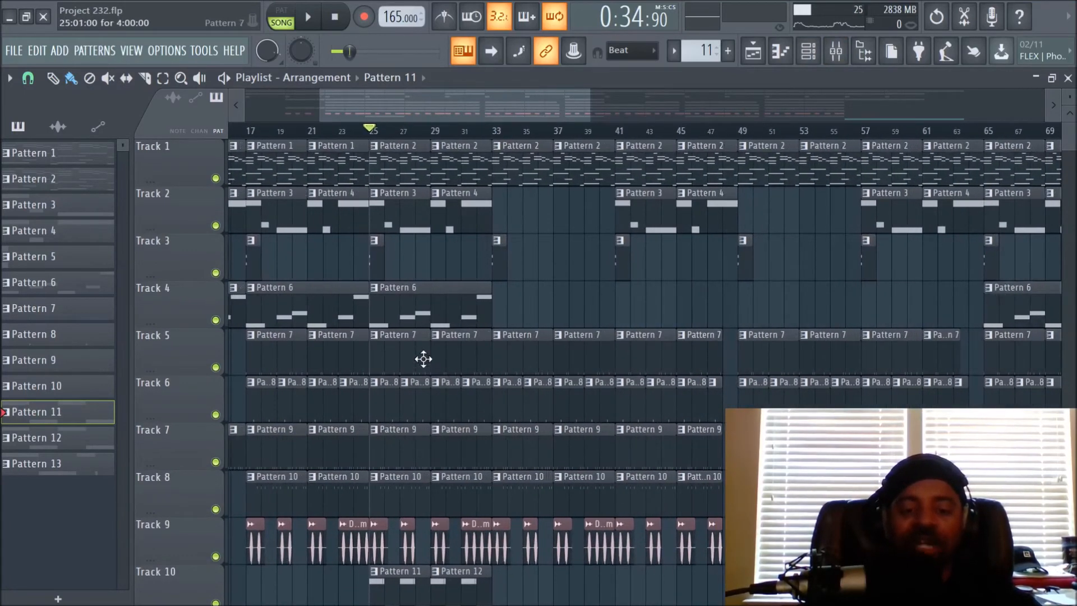
left_click(386, 360)
double_click(386, 360)
scroll(197, 104, "up", 3)
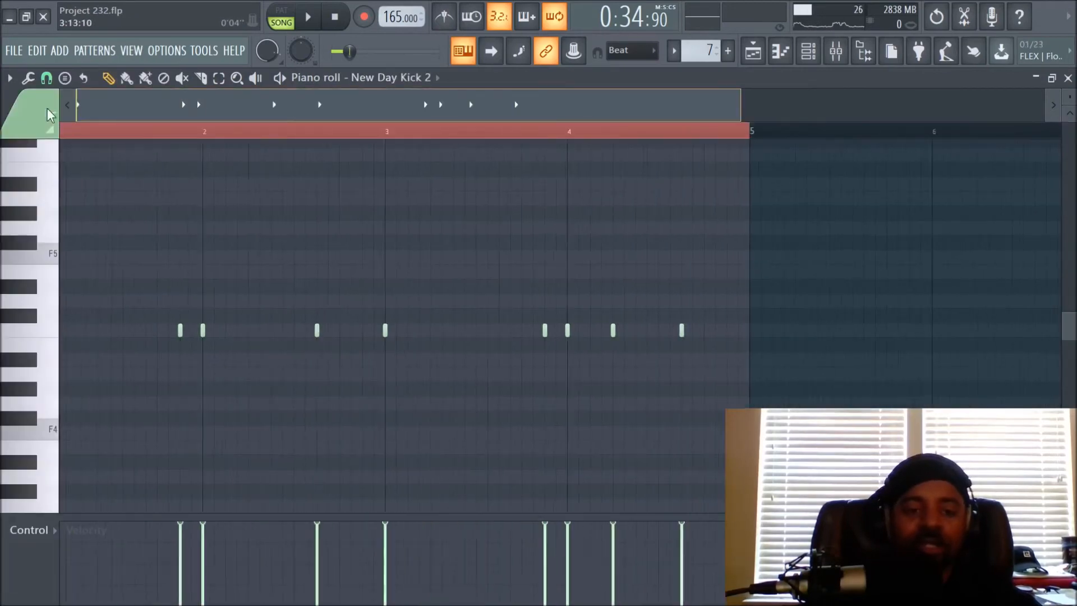
key("ctrl+a")
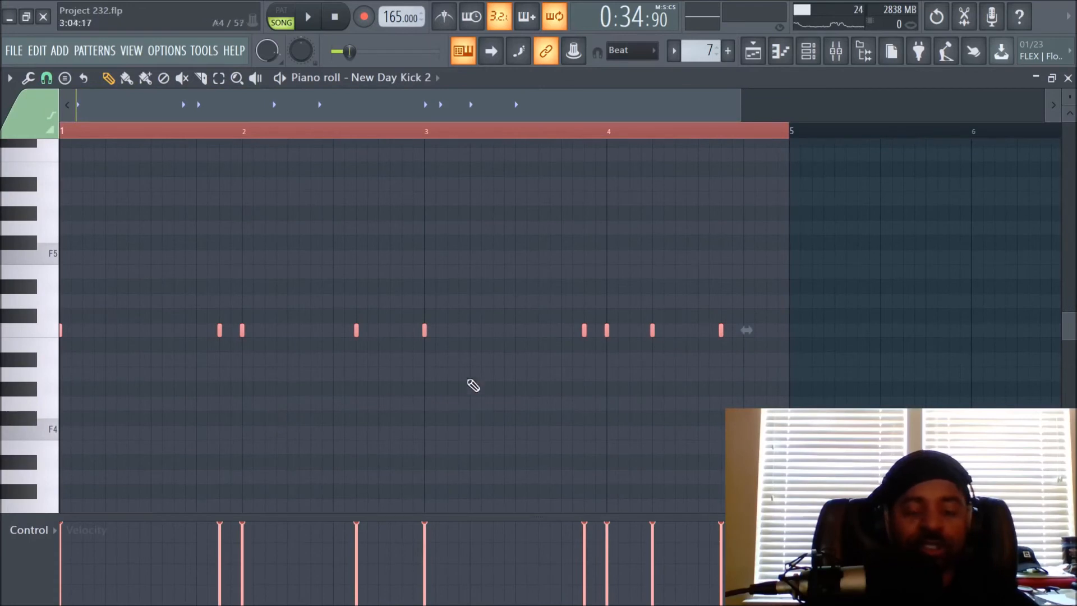
- Reopen Pattern 11's 808 notes in the piano roll to compare their positions with the kick pattern
left_click(752, 51)
double_click(392, 315)
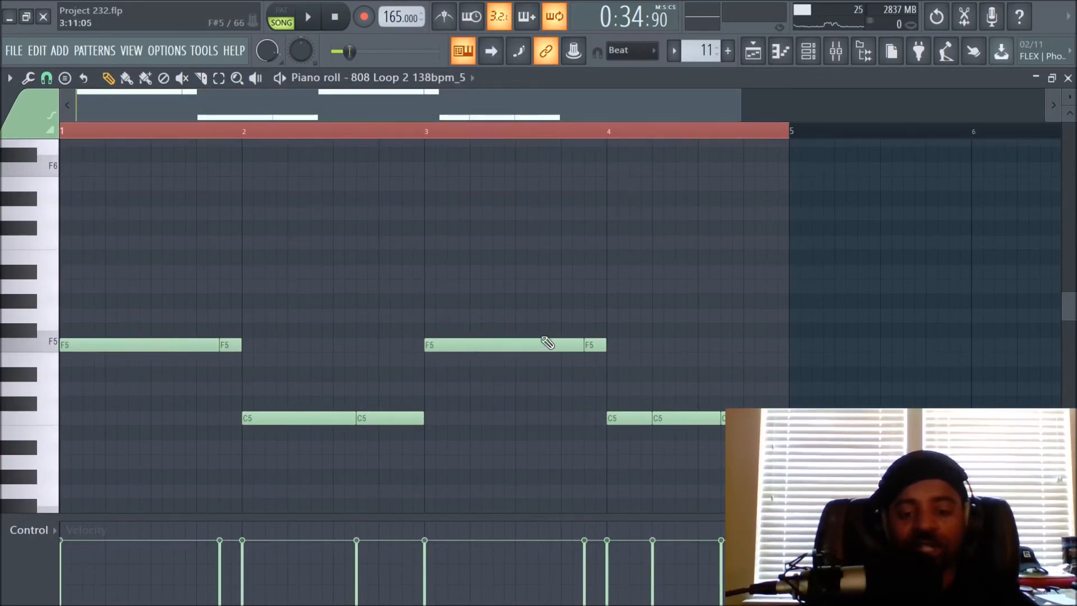
scroll(569, 342, "down", 1)
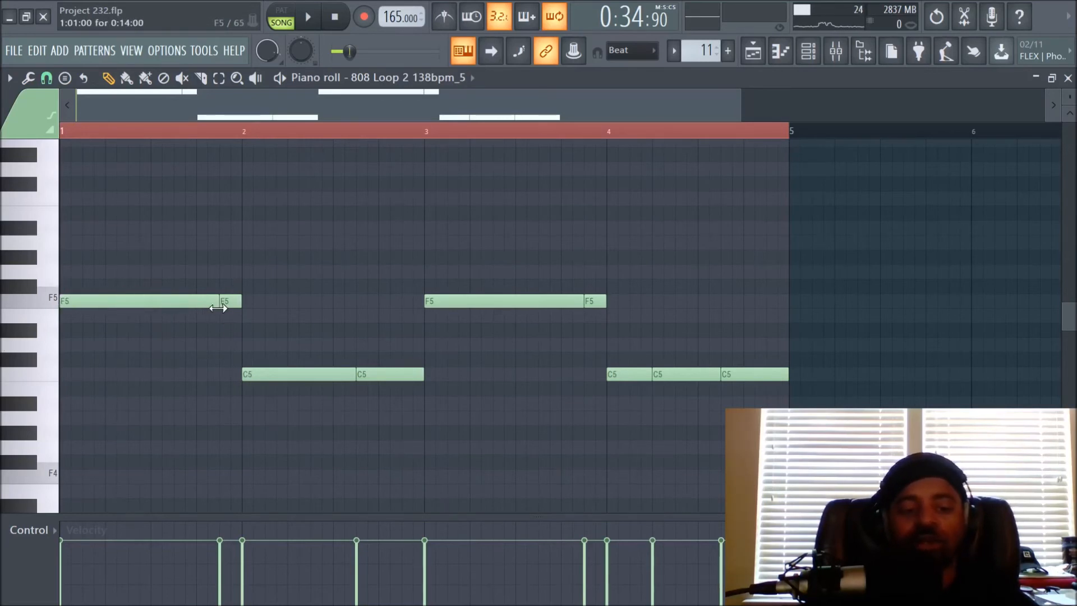
- Go to the 808 mixer insert and inspect its Fruity parametric EQ 2 and Fruity Fast Dist, closing both windows
left_click(754, 51)
scroll(760, 135, "down", 4)
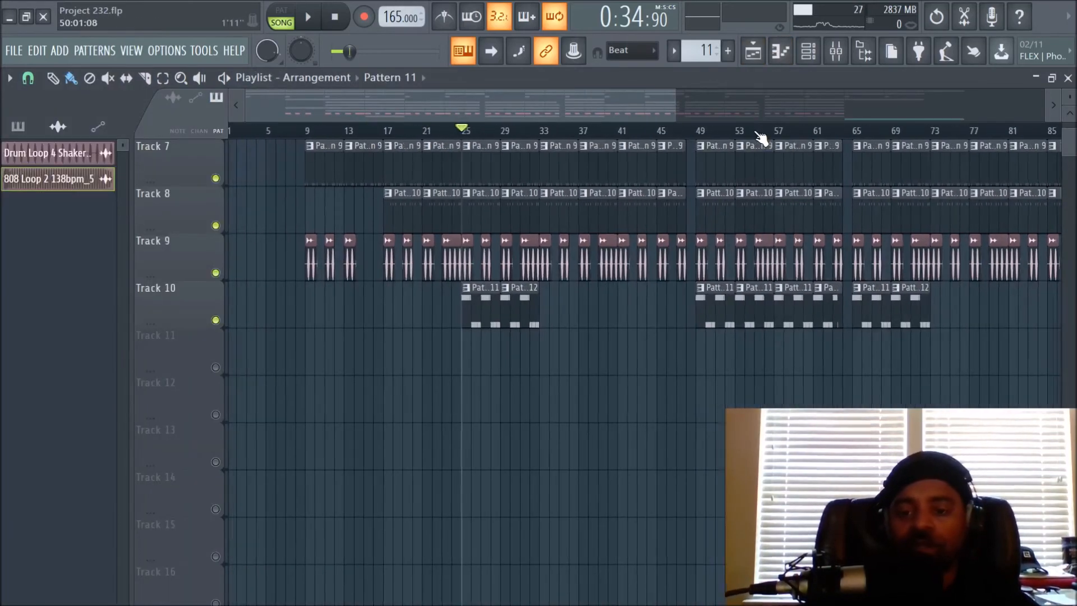
key("F9")
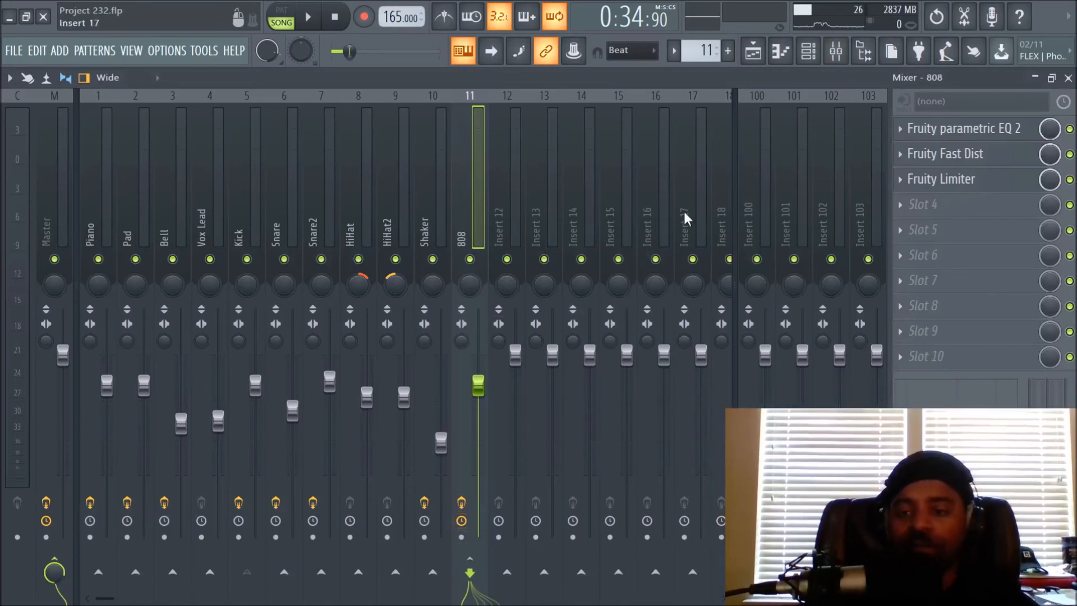
left_click(927, 137)
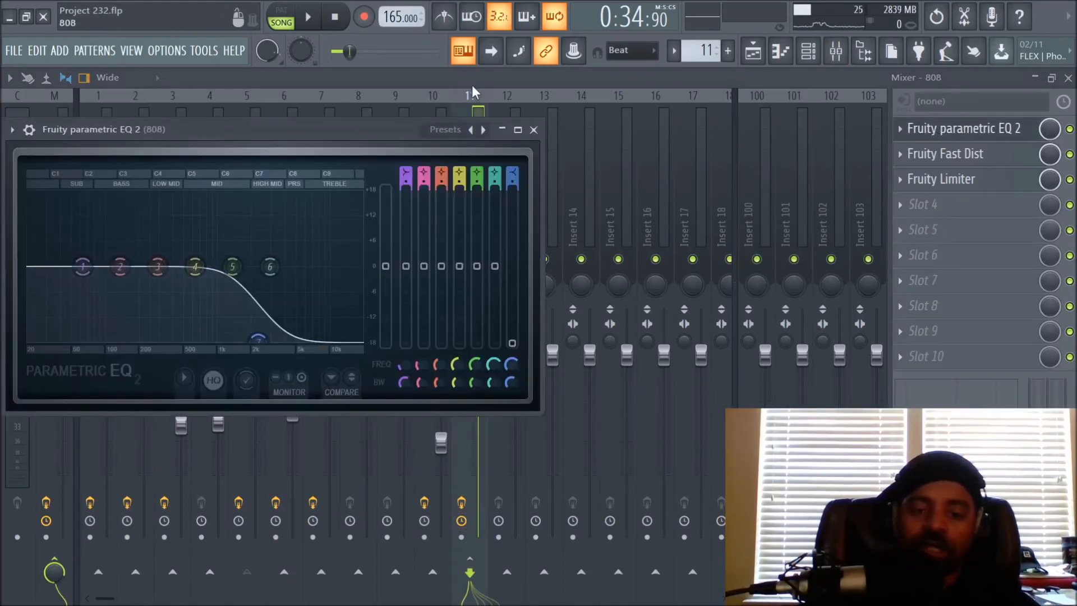
left_click(534, 130)
left_click(913, 156)
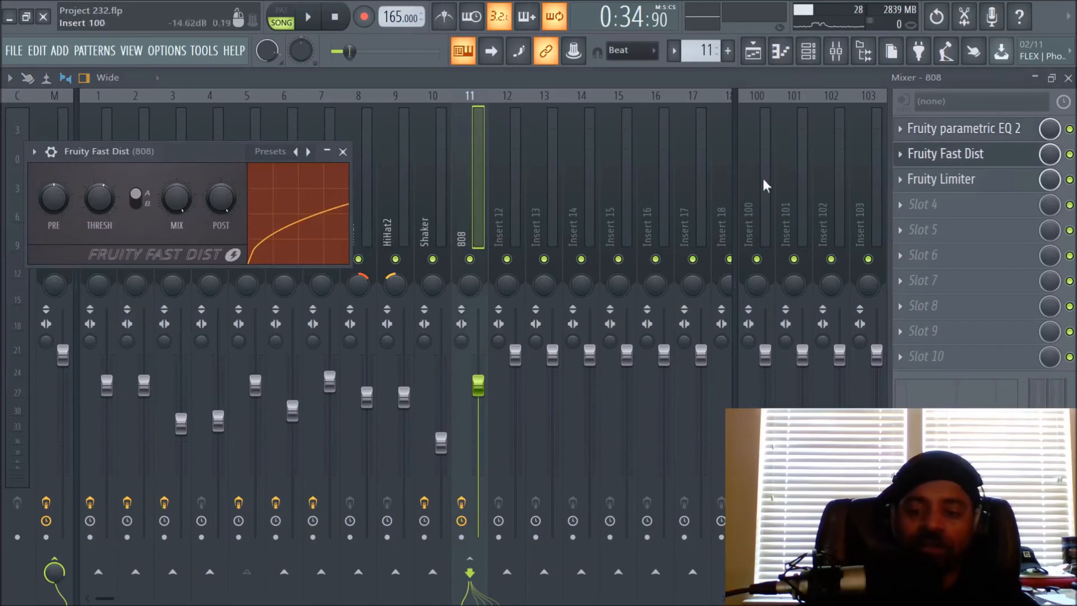
left_click(342, 151)
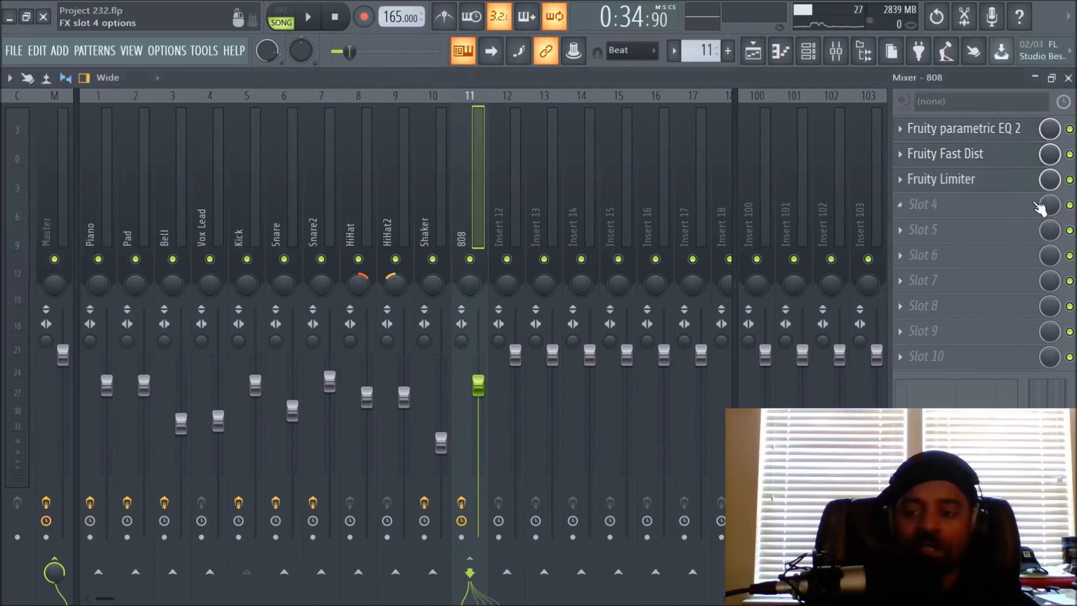
- Watch the 808 insert's Fruity Limiter during playback, stop and close it, and select the Kick mixer insert
left_click(961, 187)
left_click(572, 174)
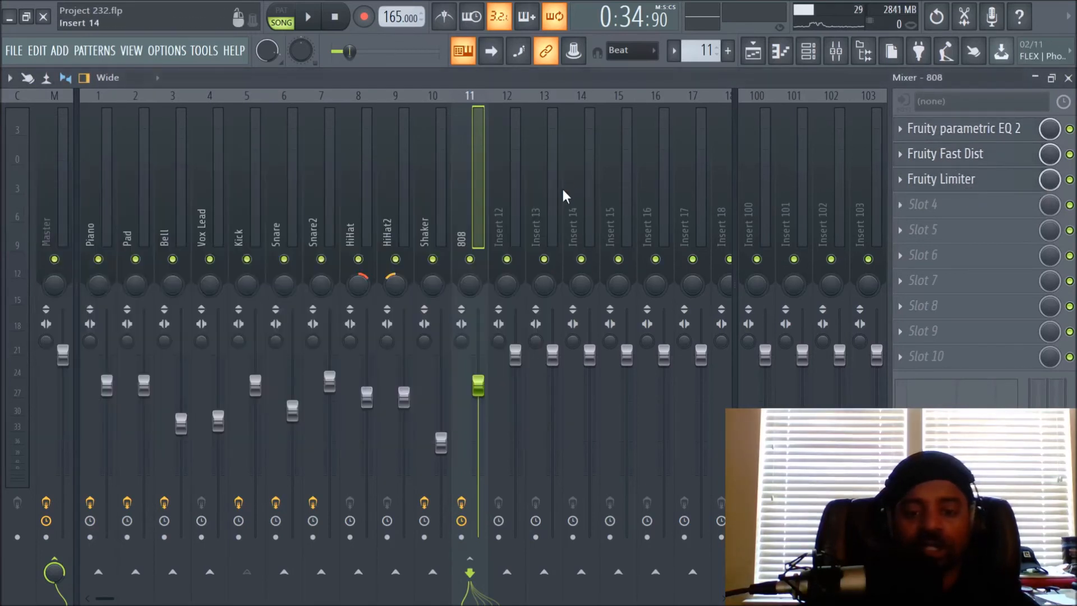
left_click(961, 187)
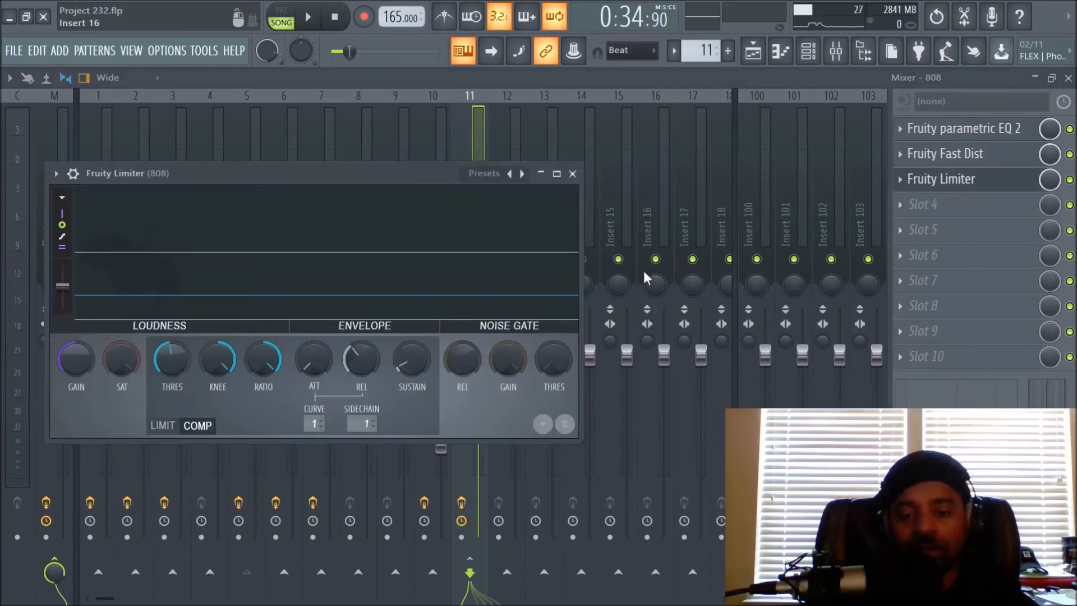
key("space")
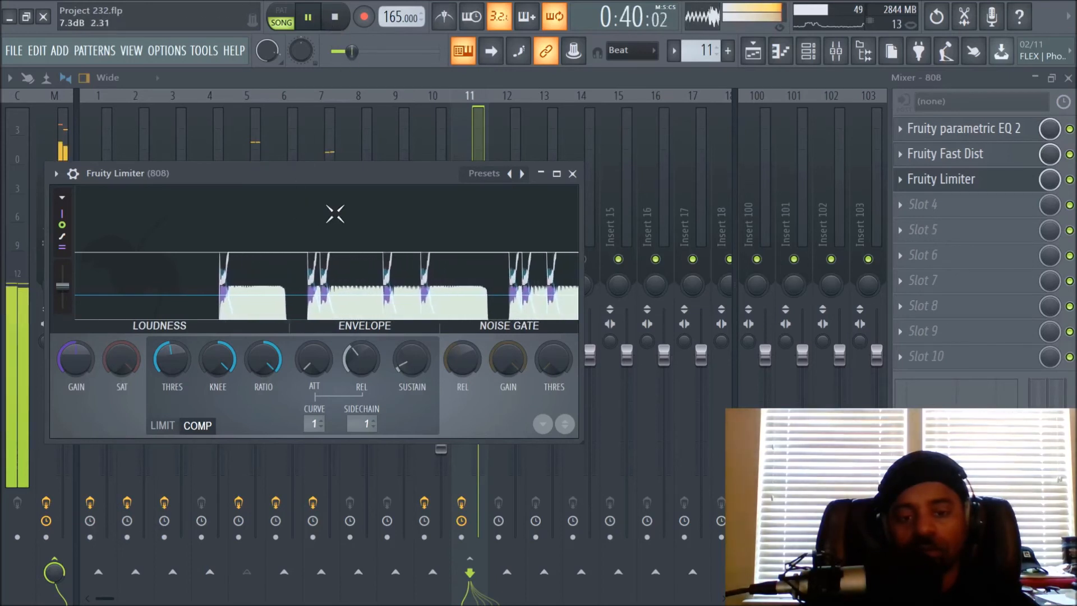
key("space")
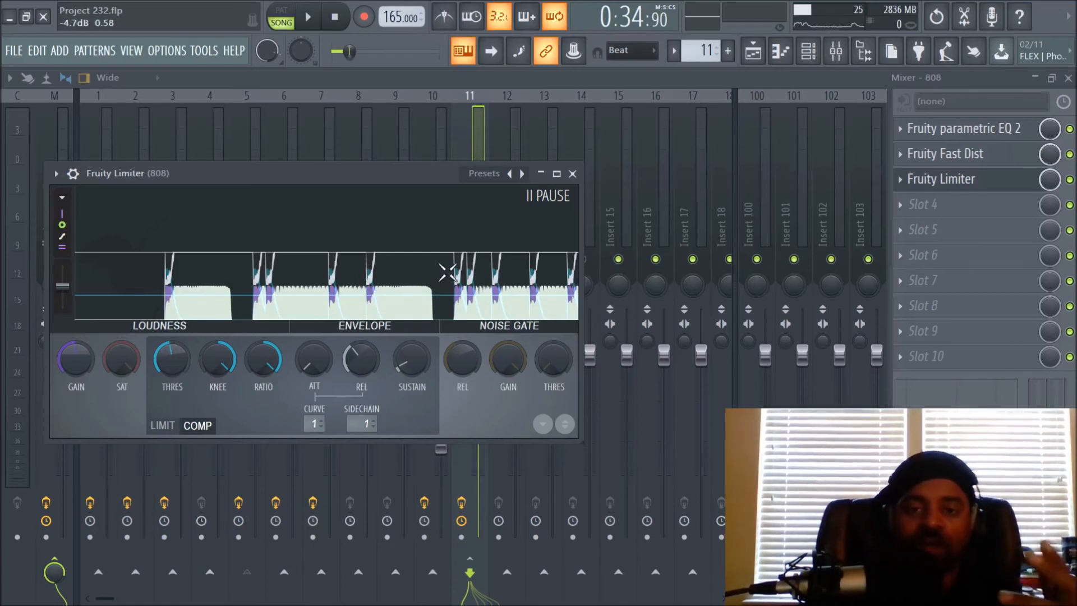
left_click(573, 174)
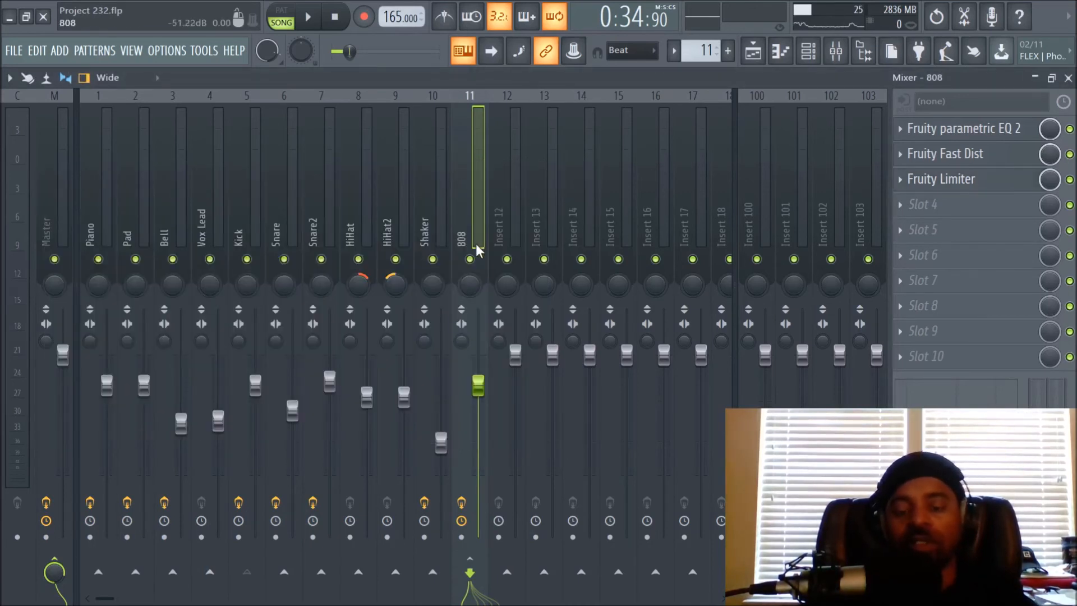
left_click(252, 212)
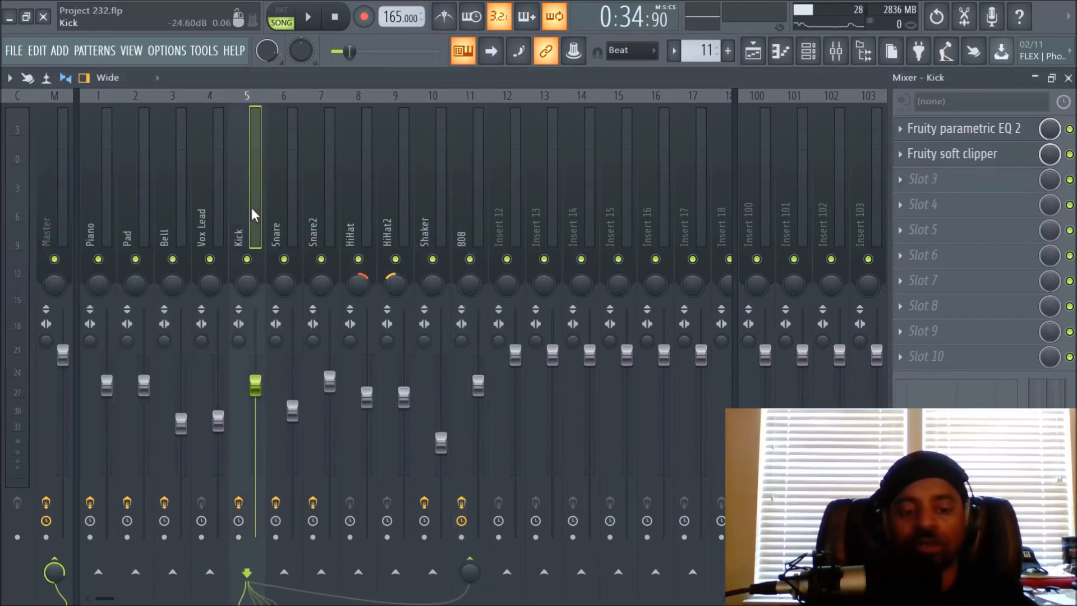
- Show the Kick insert's option for sidechaining to another track, and inspect the compressor sidechain setting in the 808's Fruity Limiter, closing it
right_click(505, 578)
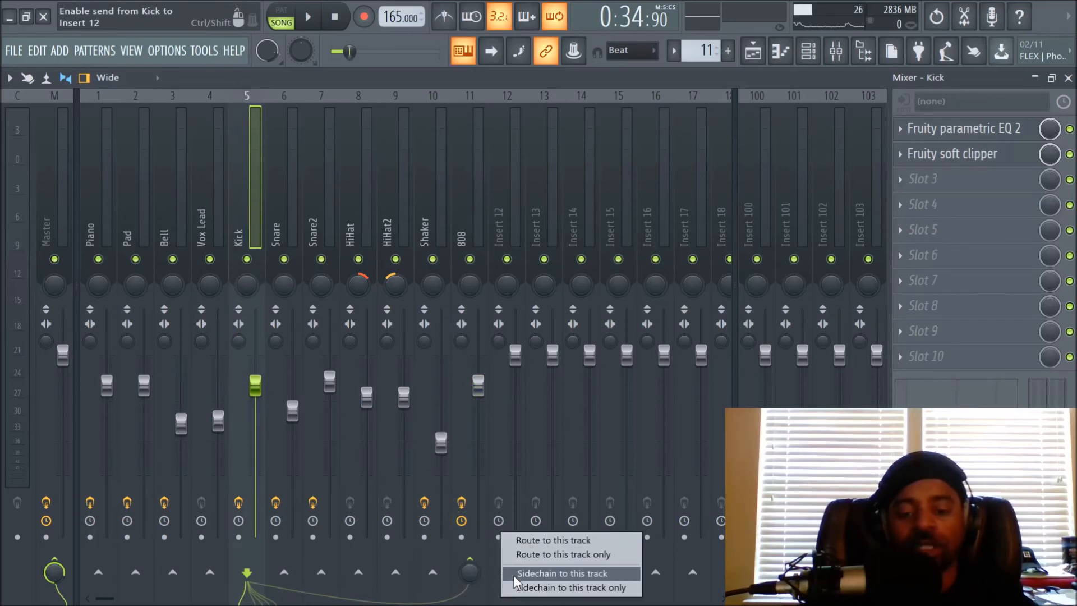
left_click(459, 162)
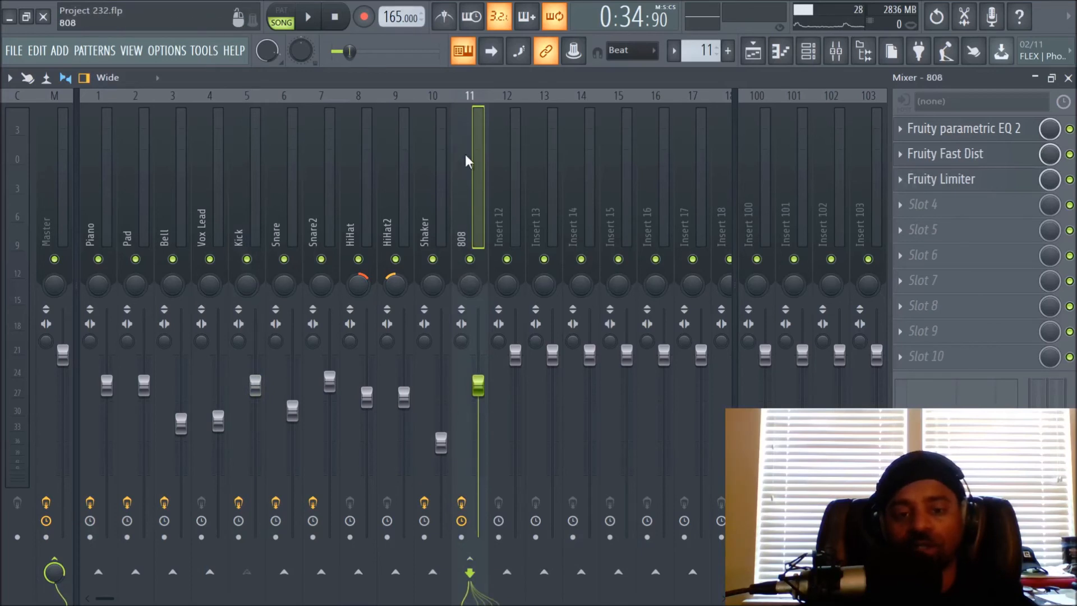
left_click(948, 182)
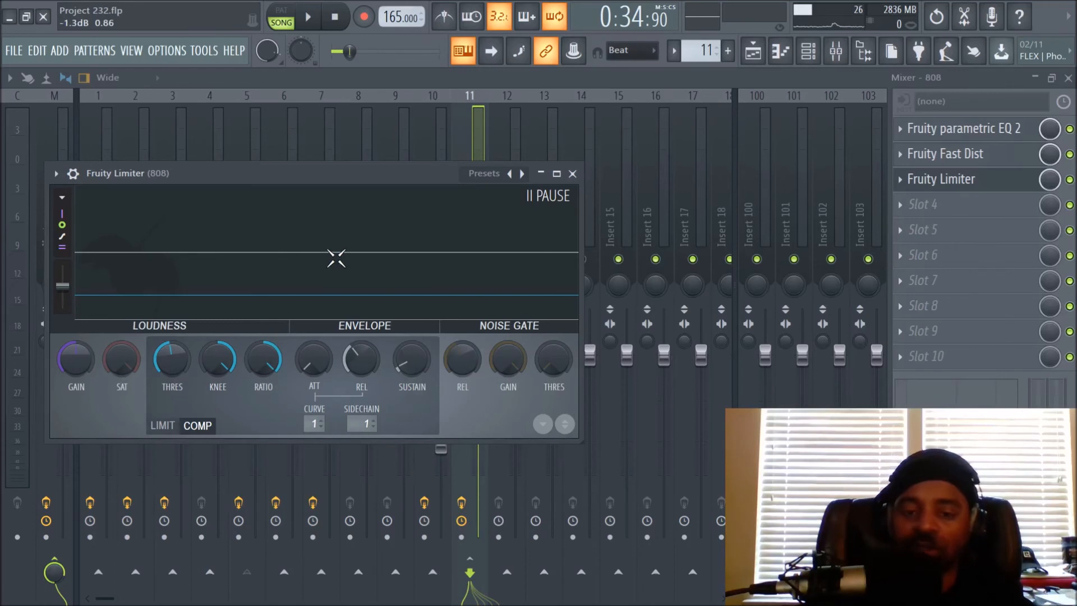
left_click(573, 173)
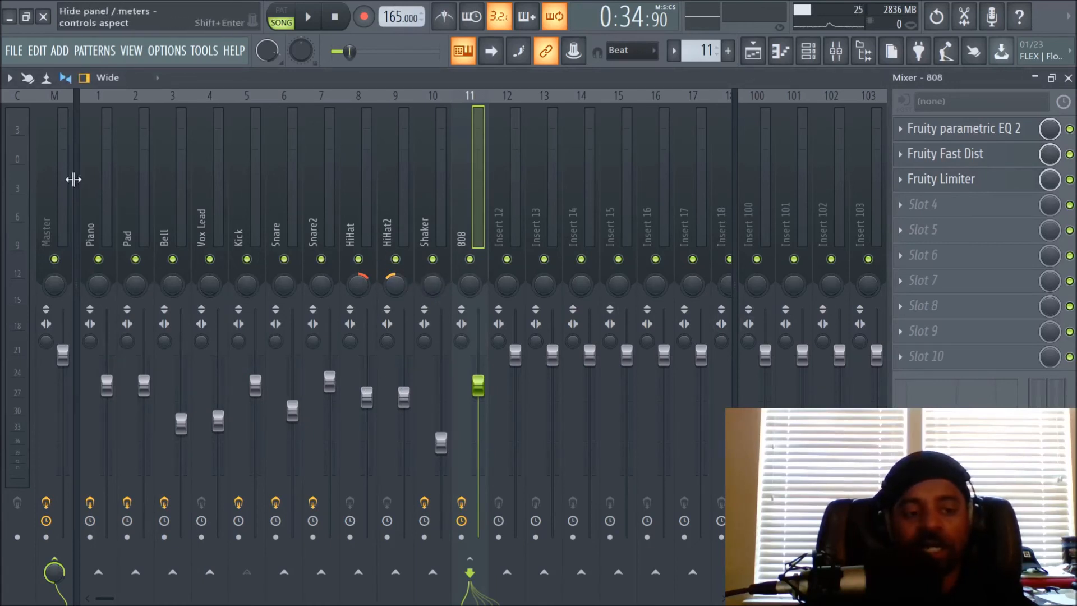
- Open Neutron 2 on the Master insert and inspect its Equalizer, Exciter and Track Assistant options, cancelling the assistant and closing the window
left_click(46, 194)
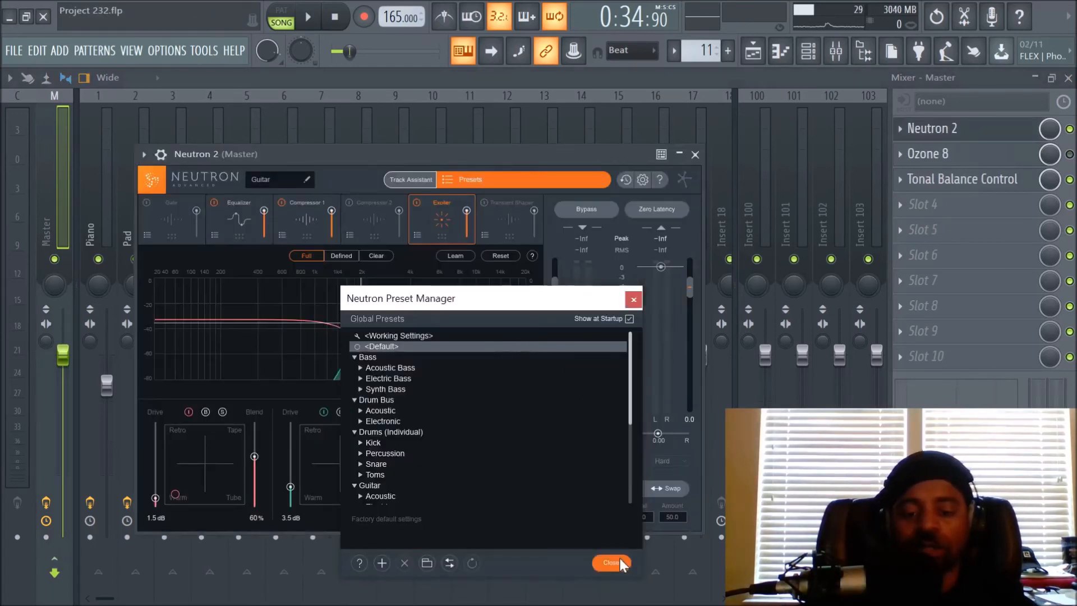
left_click(617, 562)
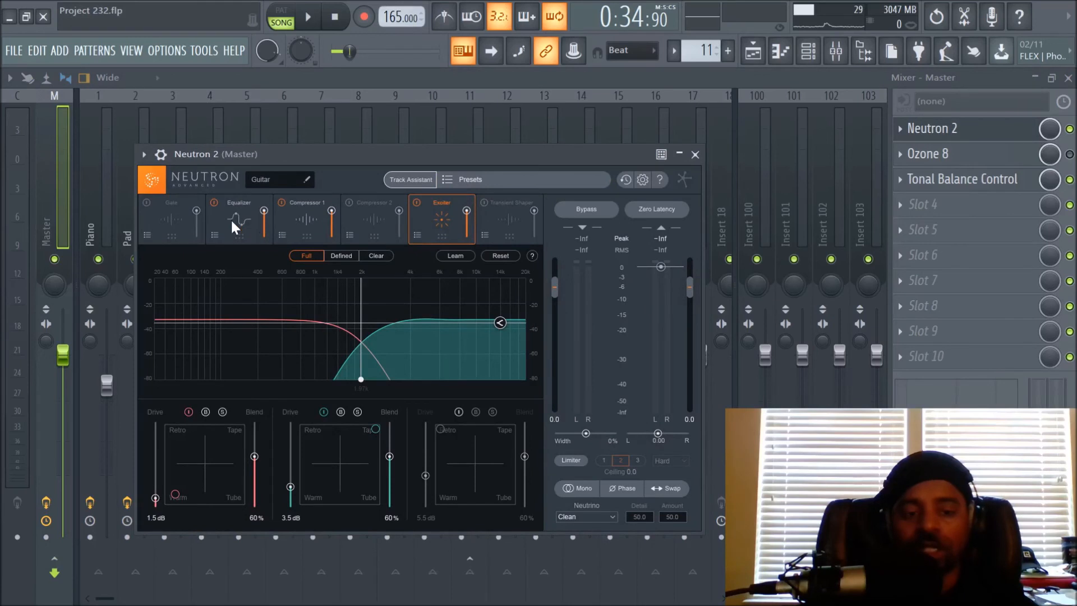
left_click(230, 218)
left_click(452, 221)
left_click(411, 180)
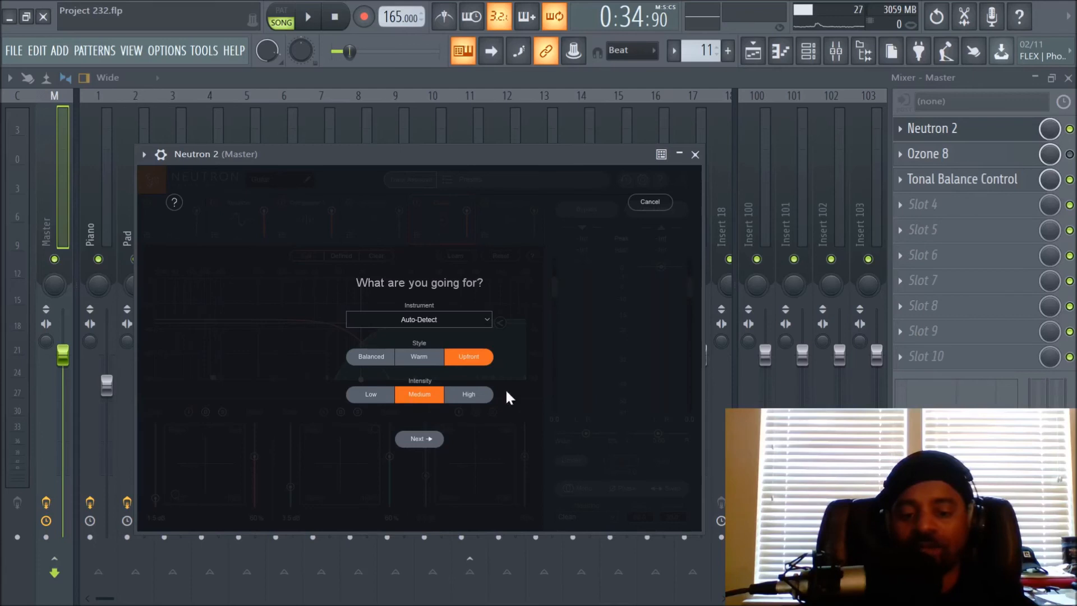
left_click(649, 202)
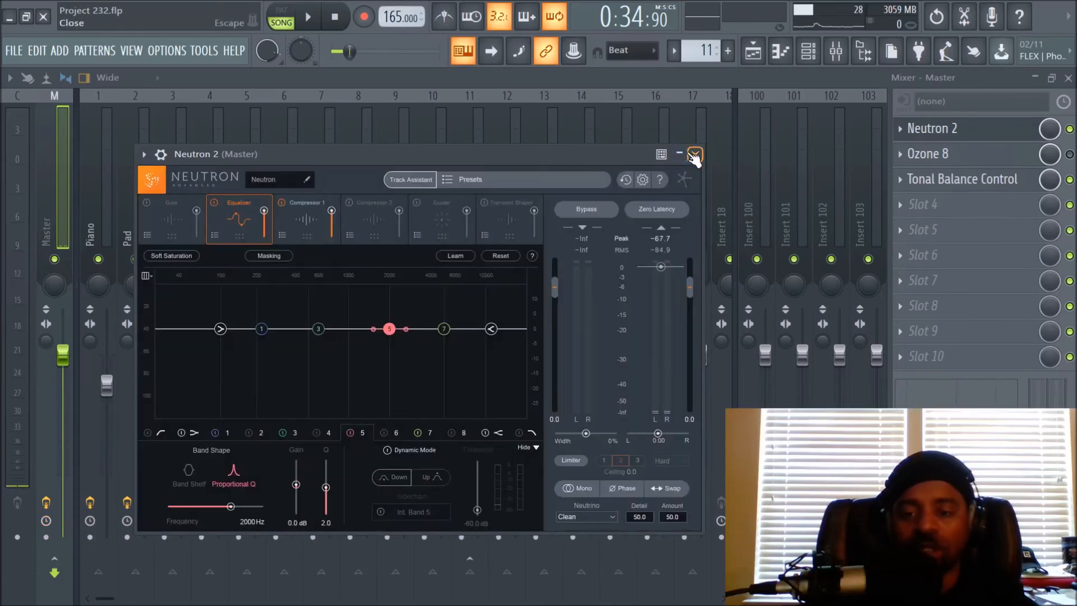
left_click(694, 154)
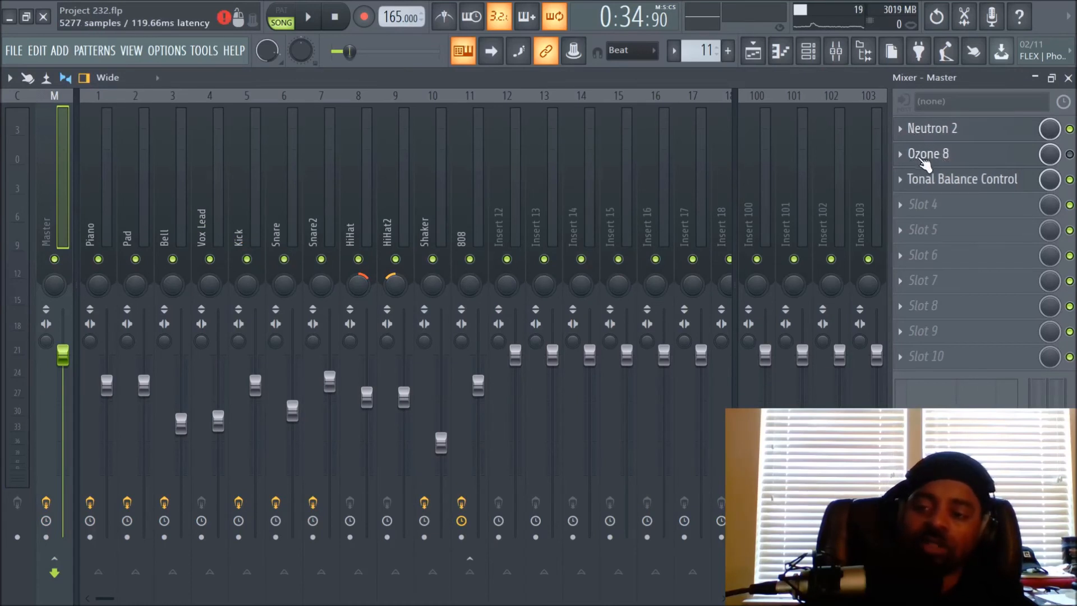
- Open the Master's Ozone 8 and review its Equalizer, Dynamic EQ, Imager and Vintage Tape modules, closing the window
left_click(1065, 163)
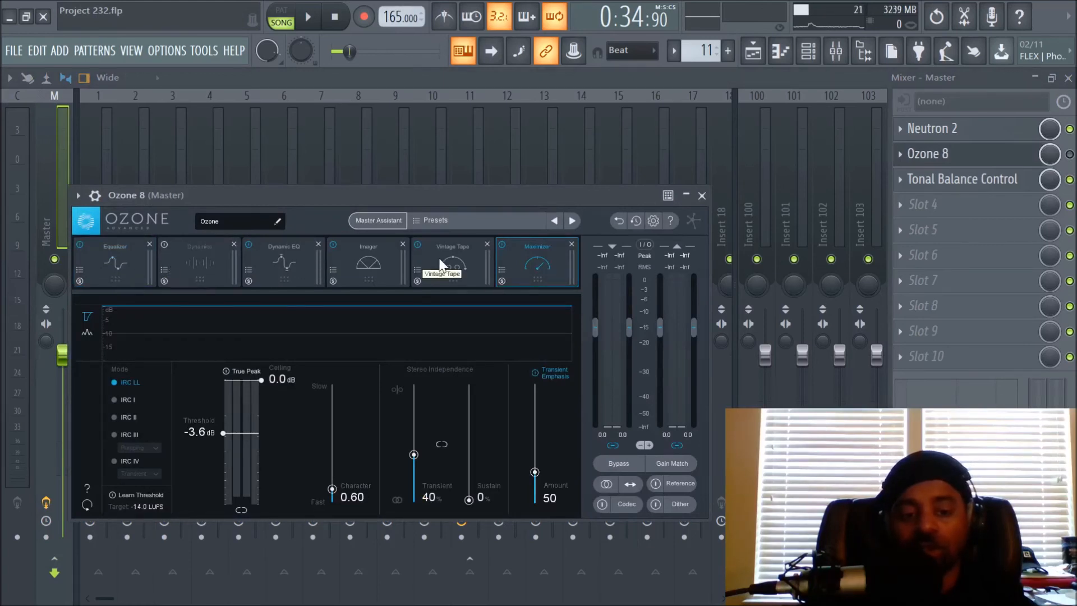
left_click(116, 271)
left_click(270, 273)
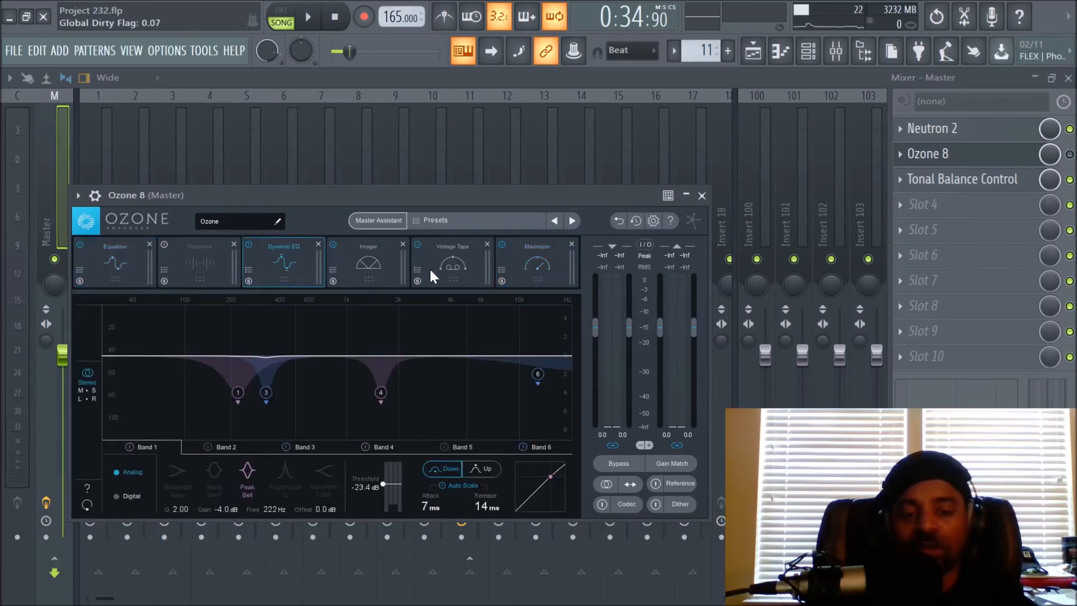
left_click(357, 275)
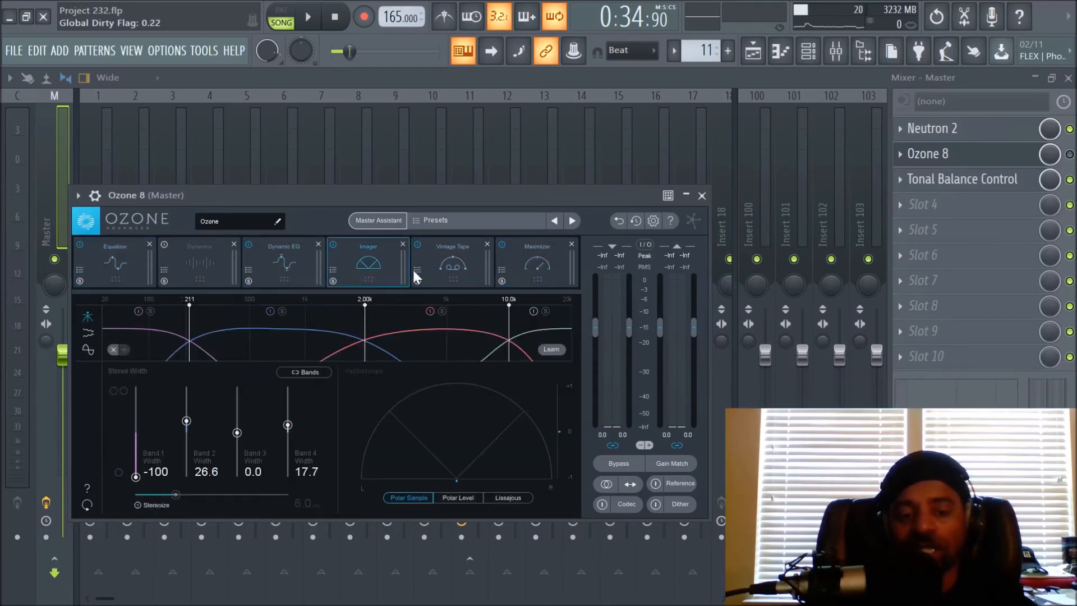
left_click(450, 276)
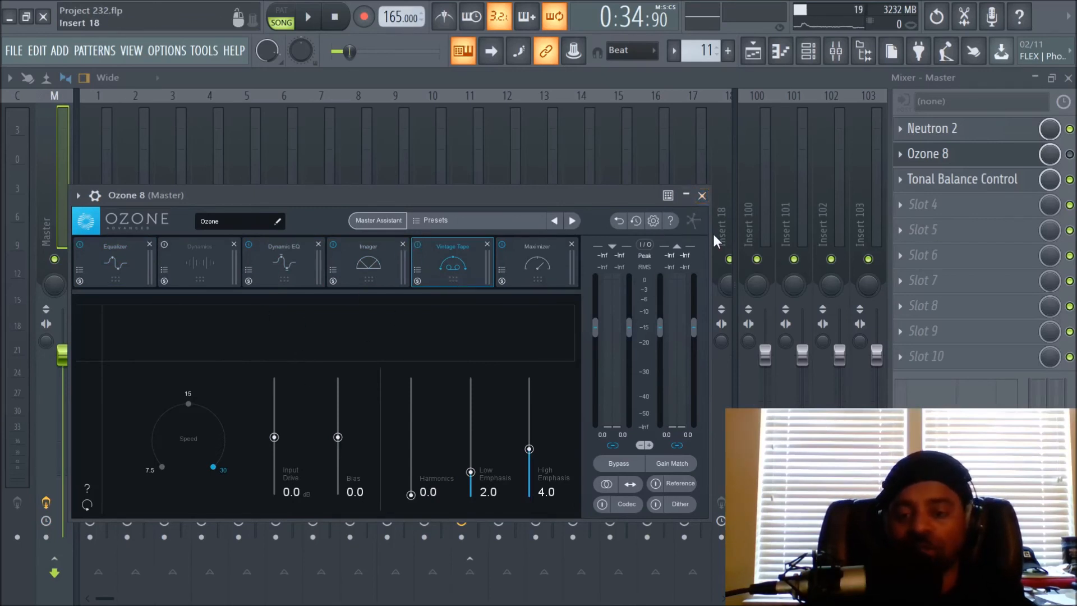
left_click(702, 195)
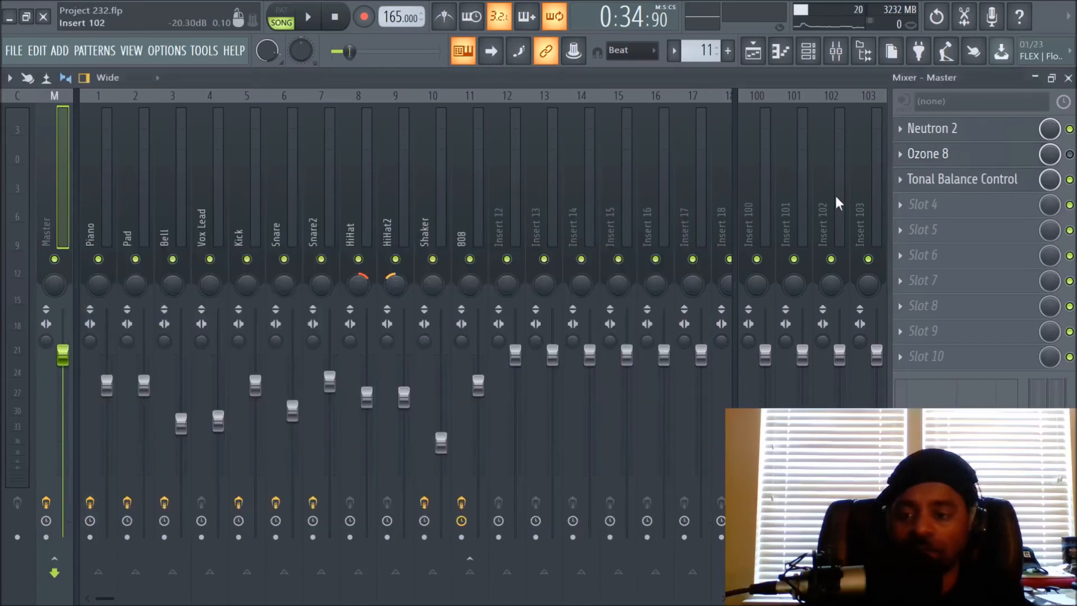
- Open the Master's Tonal Balance Control, look at its Bass Heavy target curve and close the window
left_click(947, 183)
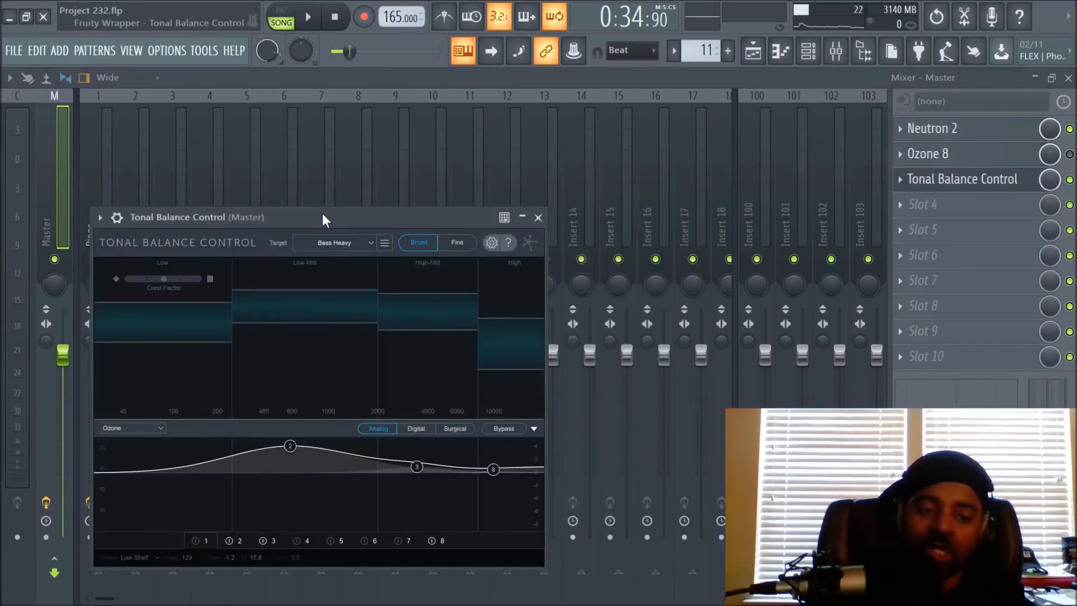
left_click_drag(322, 213, 436, 189)
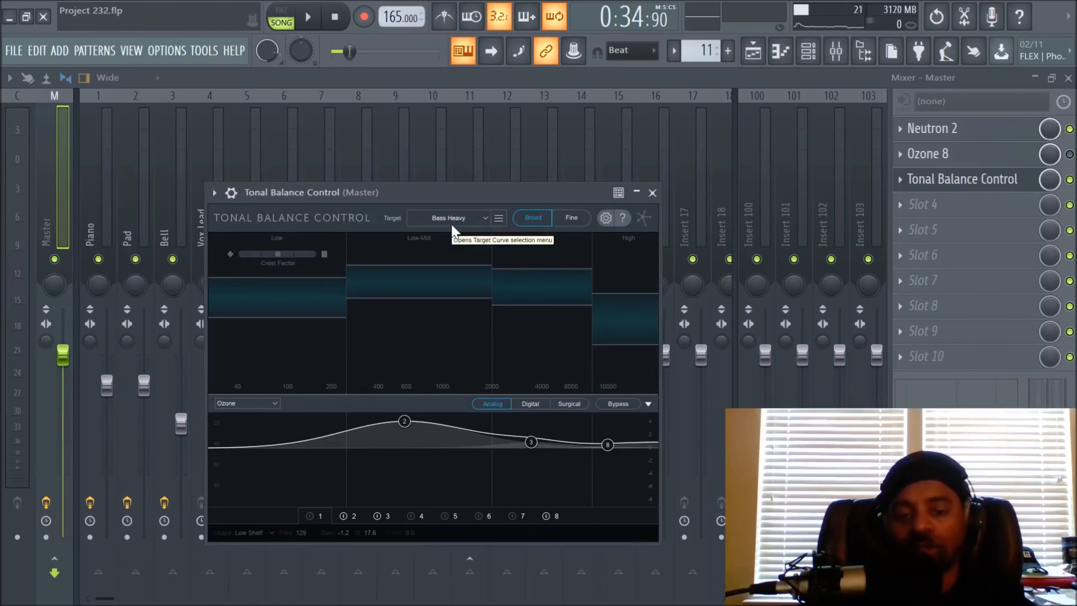
left_click(654, 193)
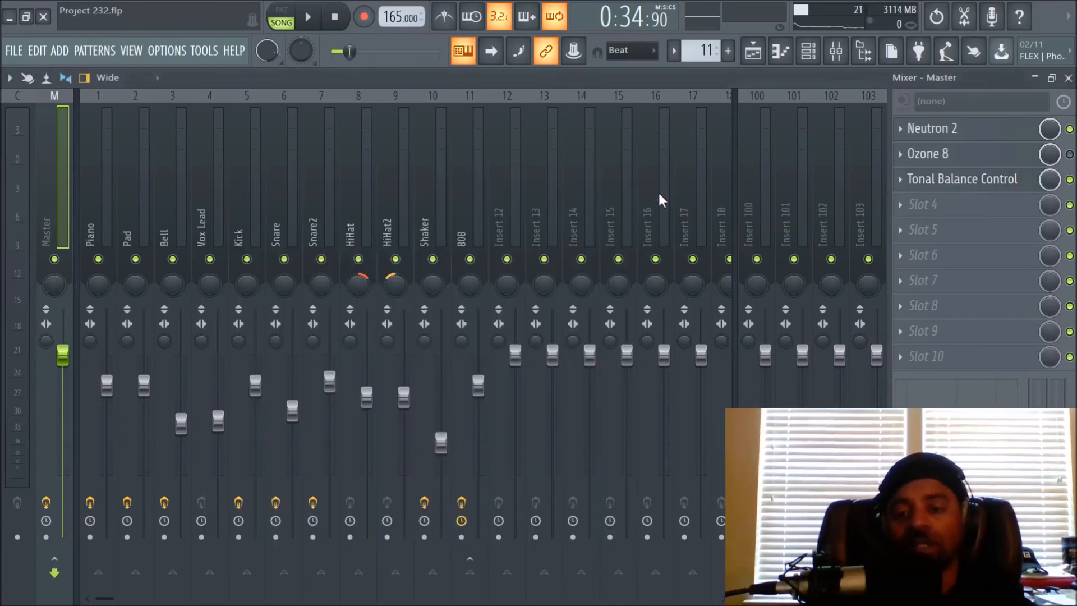
- Return to the playlist, play the full arrangement from bar 25, check the levels in the mixer and stop playback
left_click(750, 56)
scroll(620, 140, "down", 3)
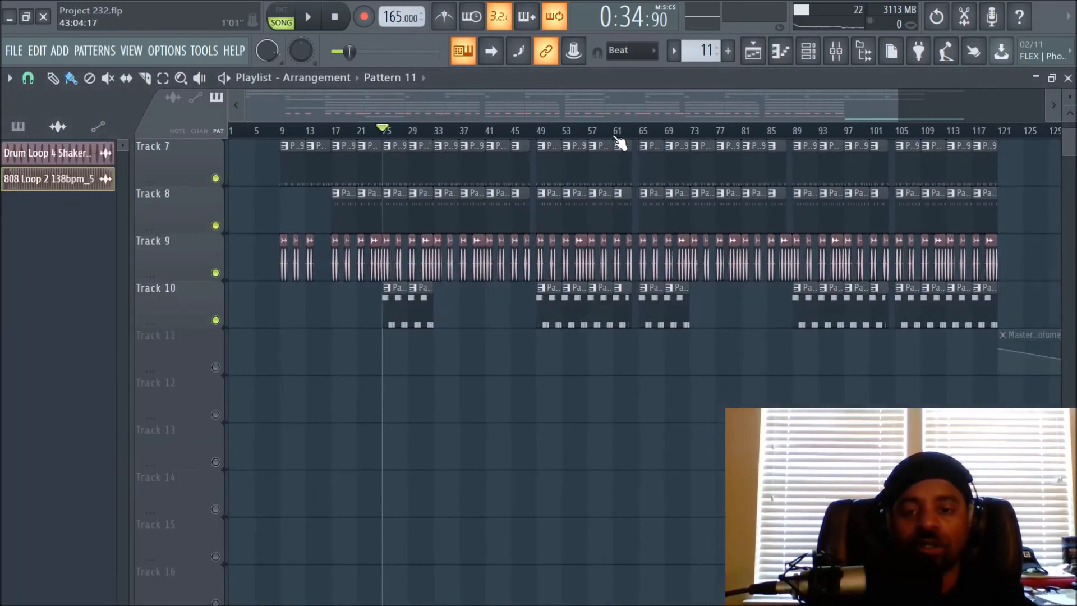
scroll(572, 365, "up", 3)
scroll(423, 134, "up", 3)
left_click_drag(454, 99, 361, 106)
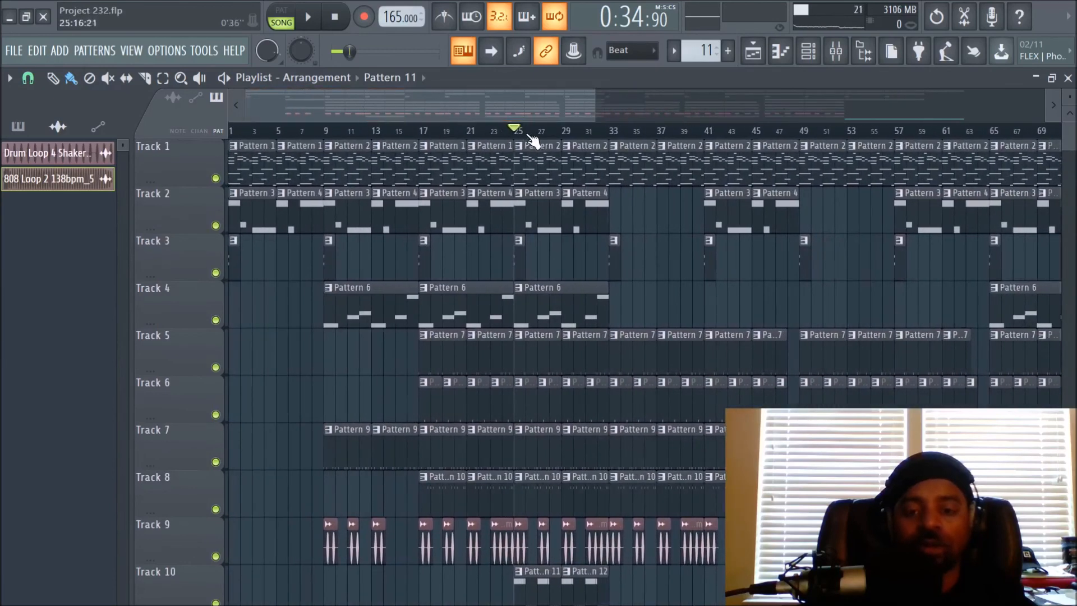
scroll(530, 140, "up", 3)
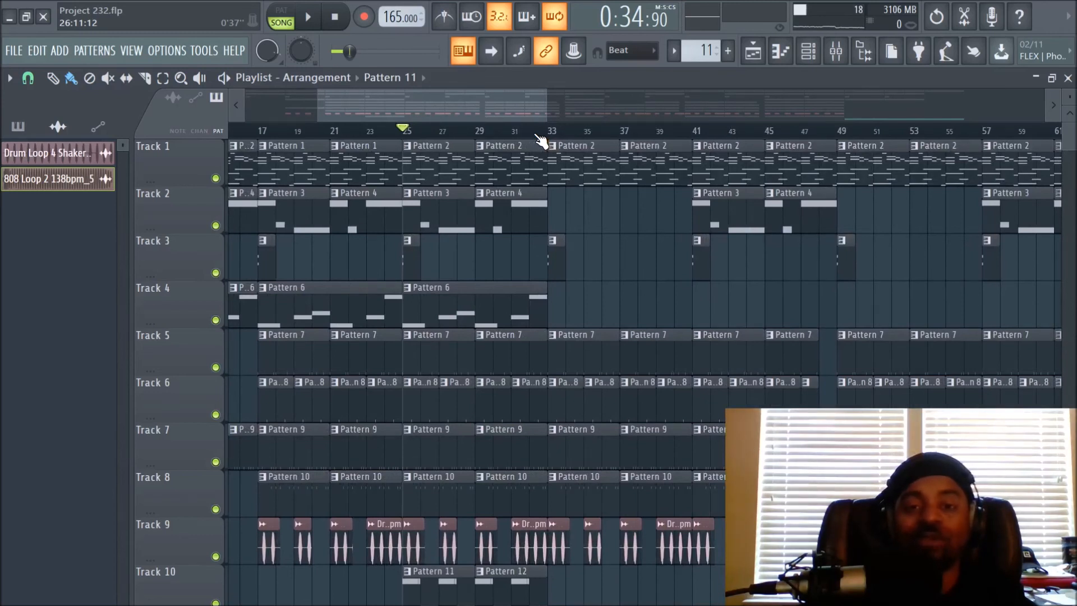
key("space")
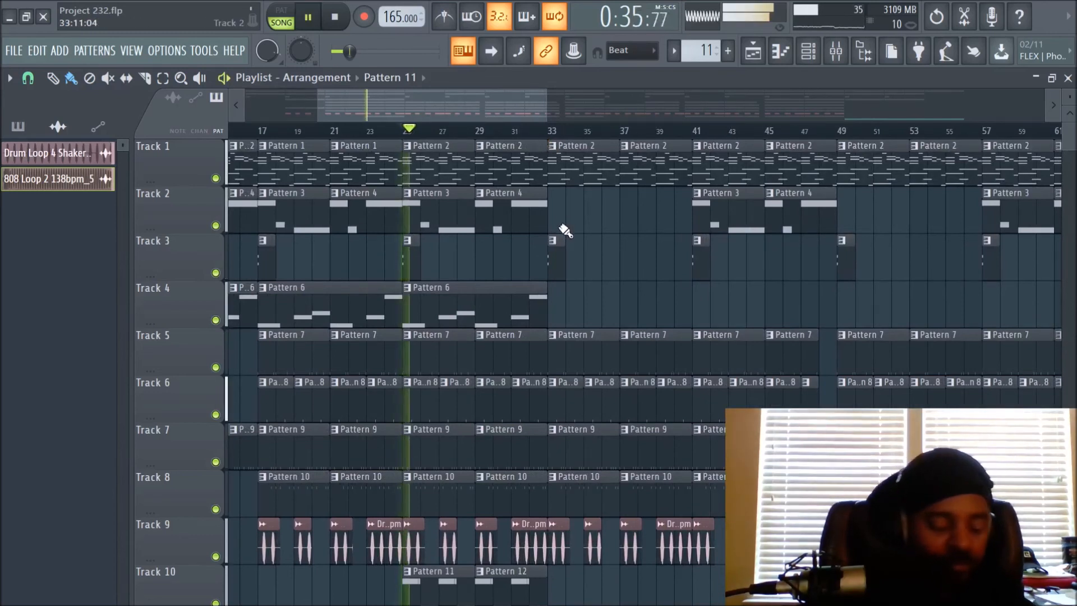
left_click(835, 51)
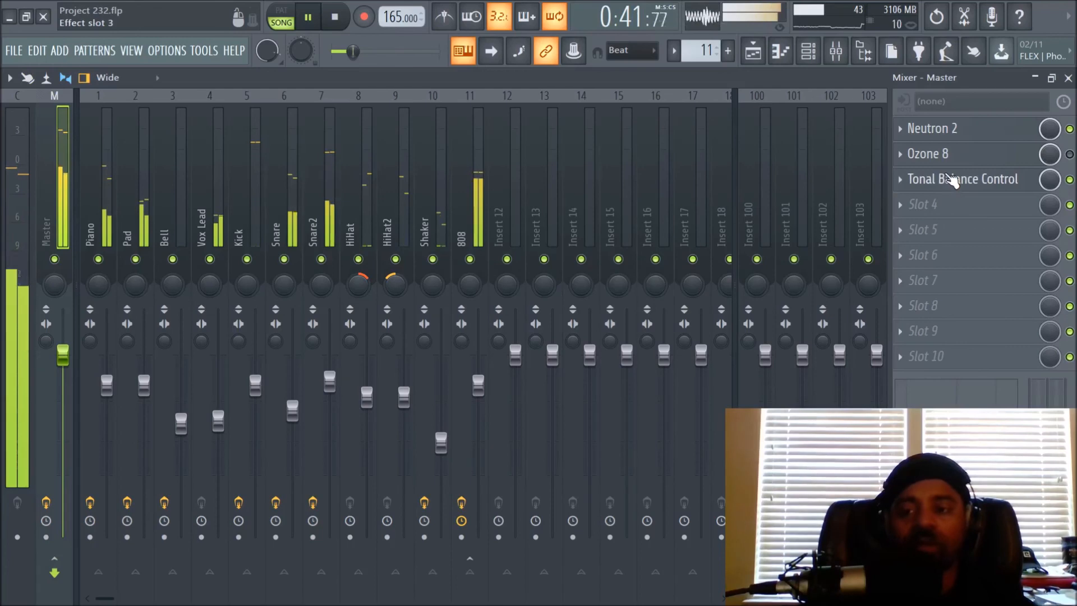
key("space")
- Enable Ozone 8 on the Master insert and replay the beat from bar 25 with the mixer in view
left_click(766, 64)
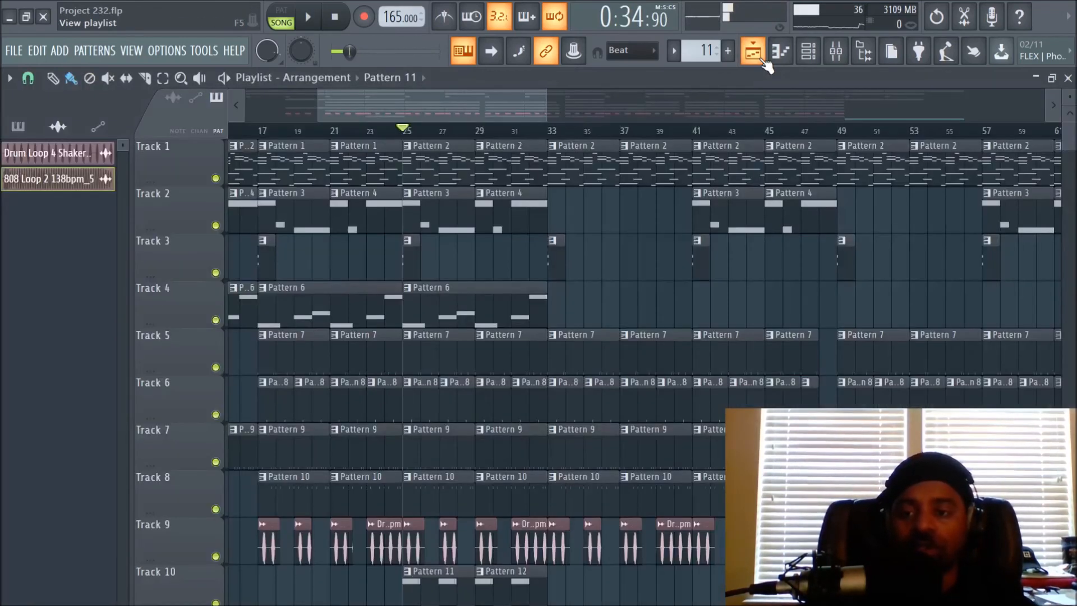
left_click(842, 65)
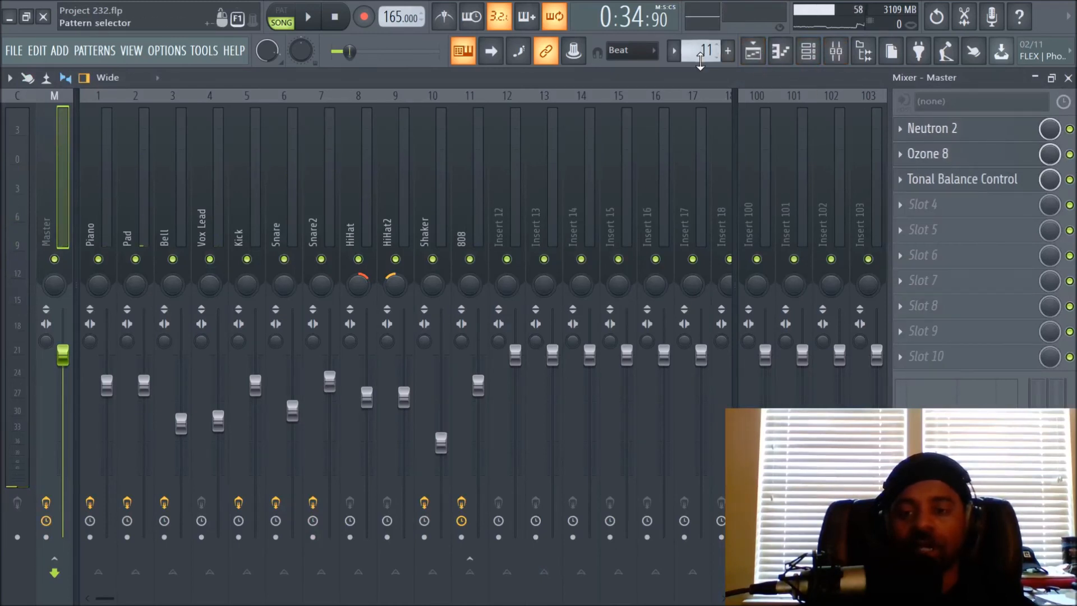
key("space")
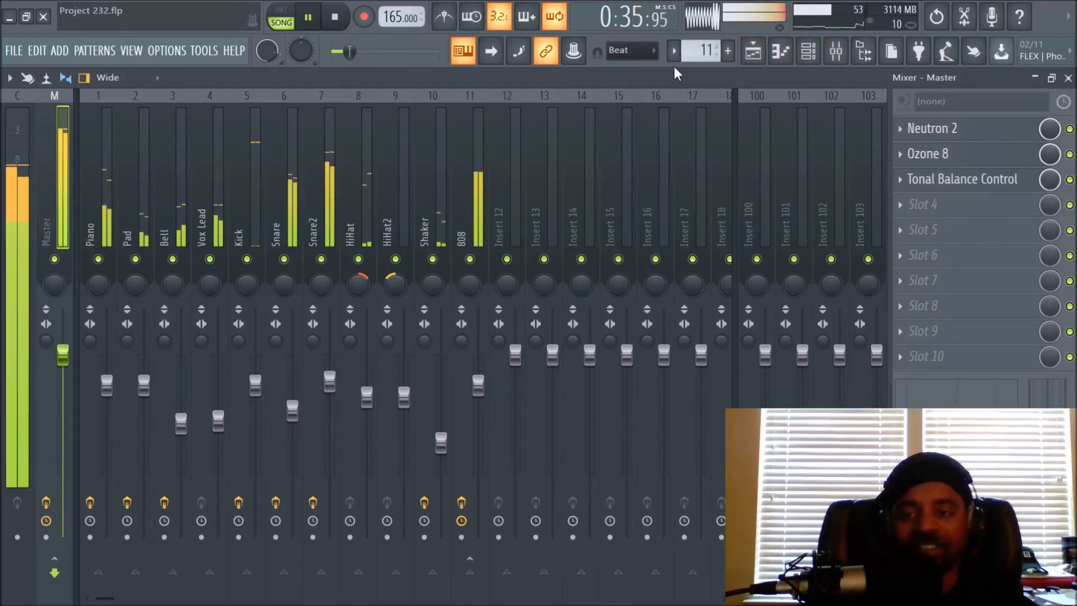
- Follow the playing beat in the playlist arrangement beyond bar 33
left_click(755, 60)
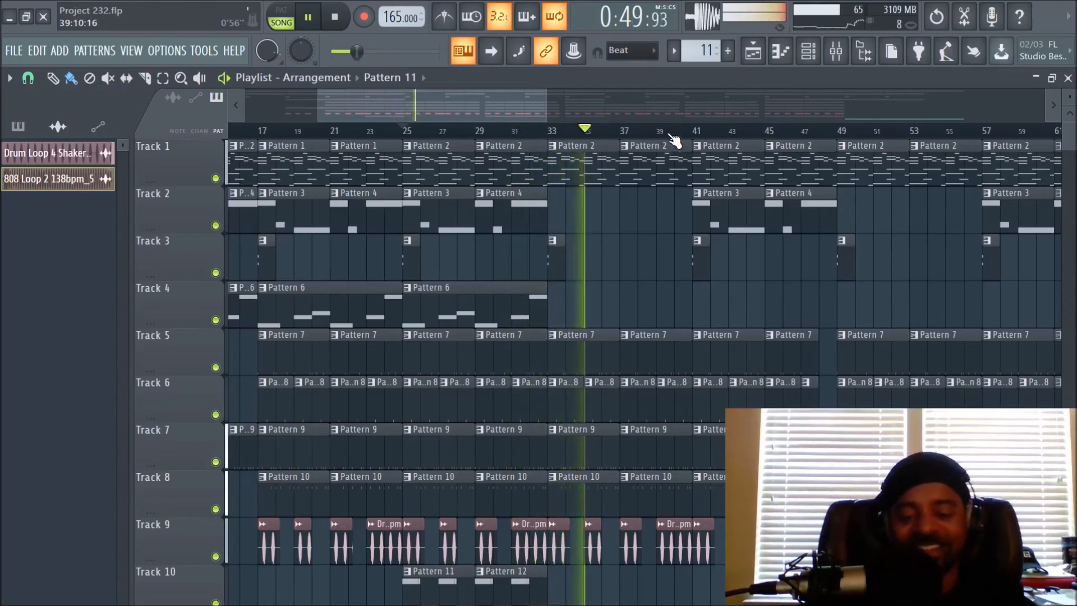
scroll(678, 137, "down", 1)
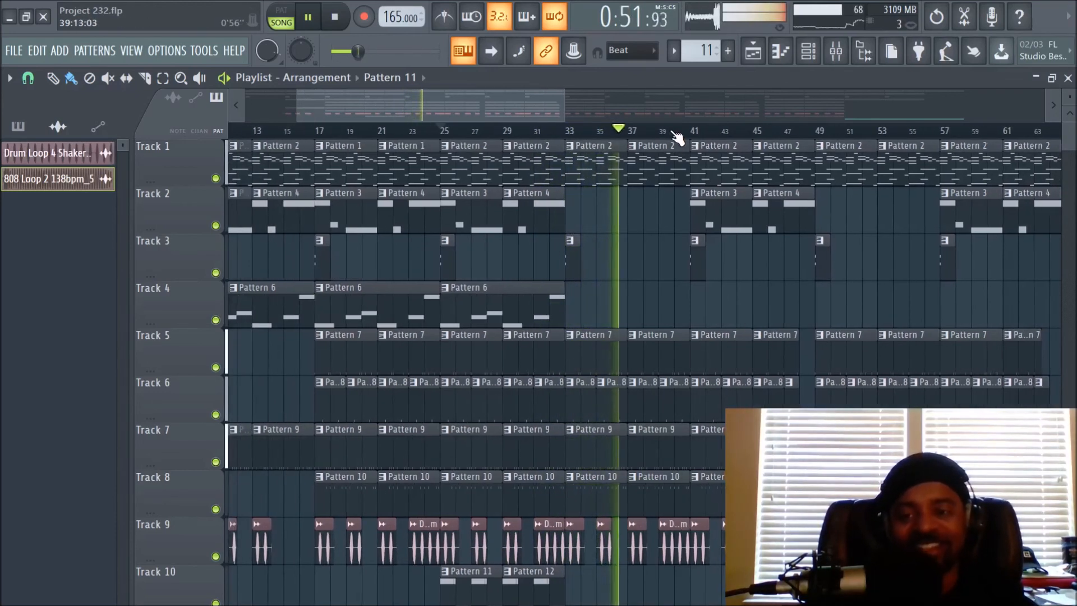
left_click_drag(522, 101, 594, 106)
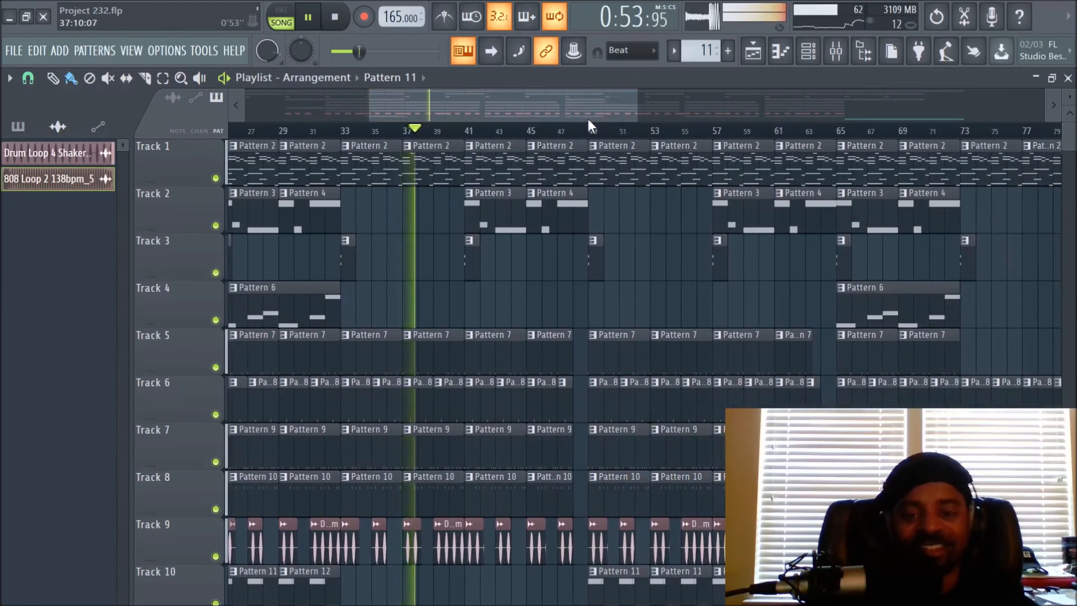
- Watch the Master's Tonal Balance Control while the beat plays, and close its window
left_click(836, 51)
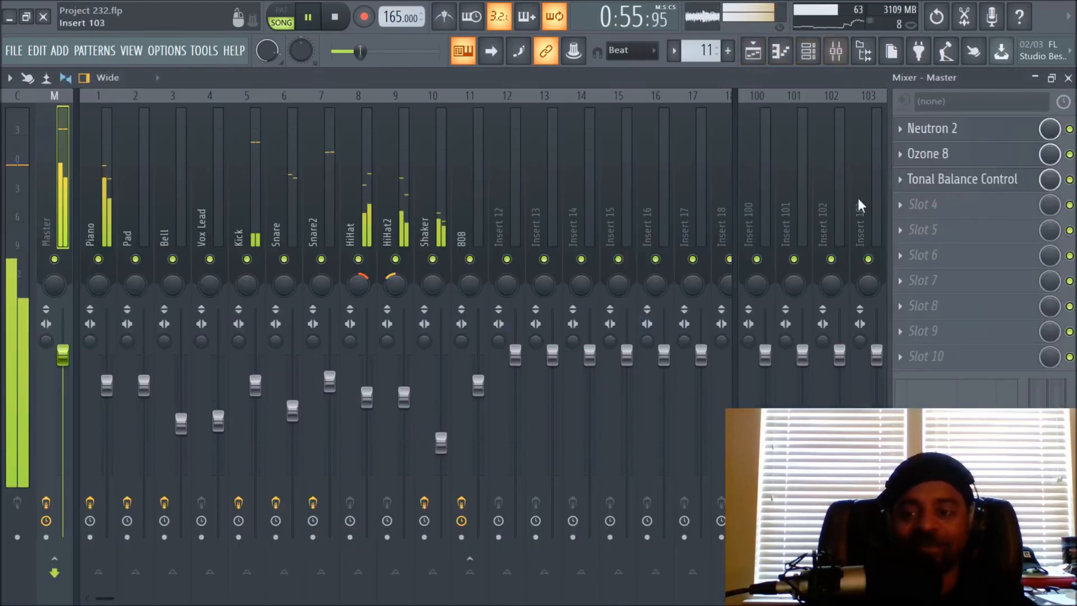
left_click(947, 188)
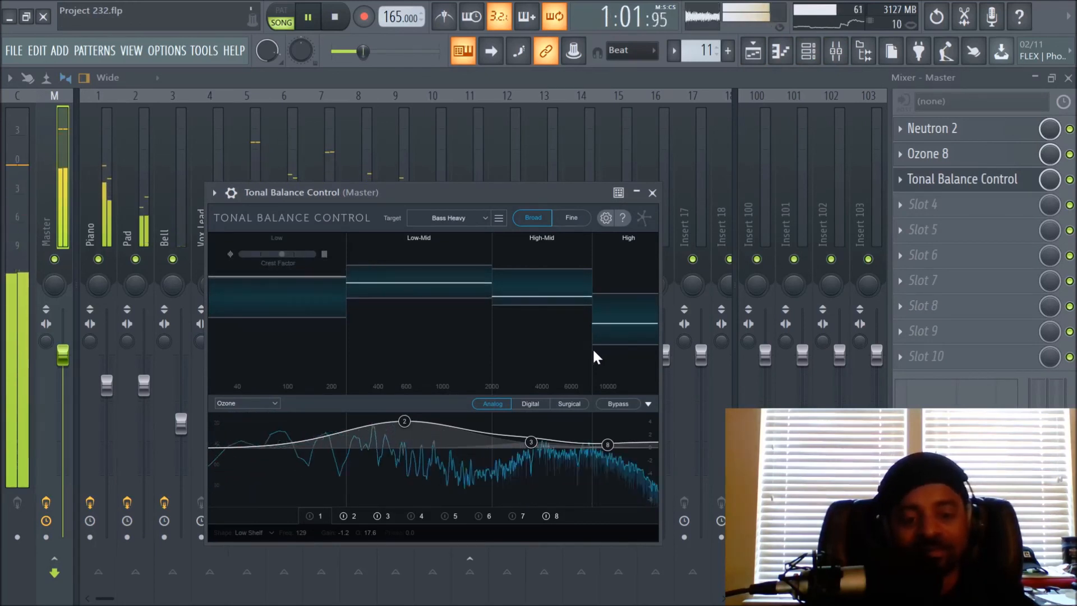
left_click(651, 193)
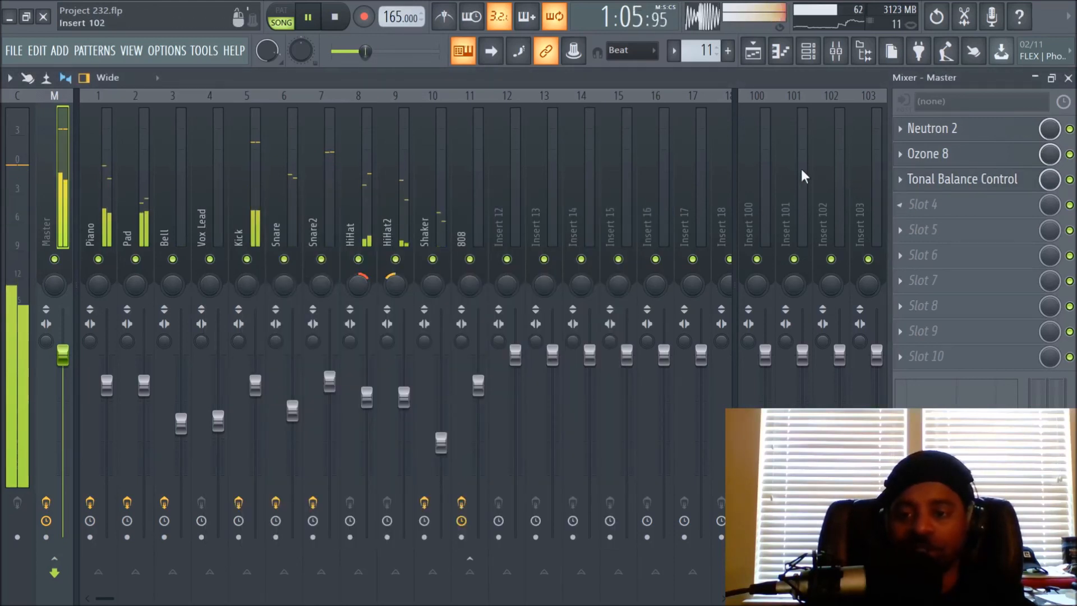
- Show the playlist again to hear the rest of the playback, stop it and look over the whole arrangement
left_click(752, 54)
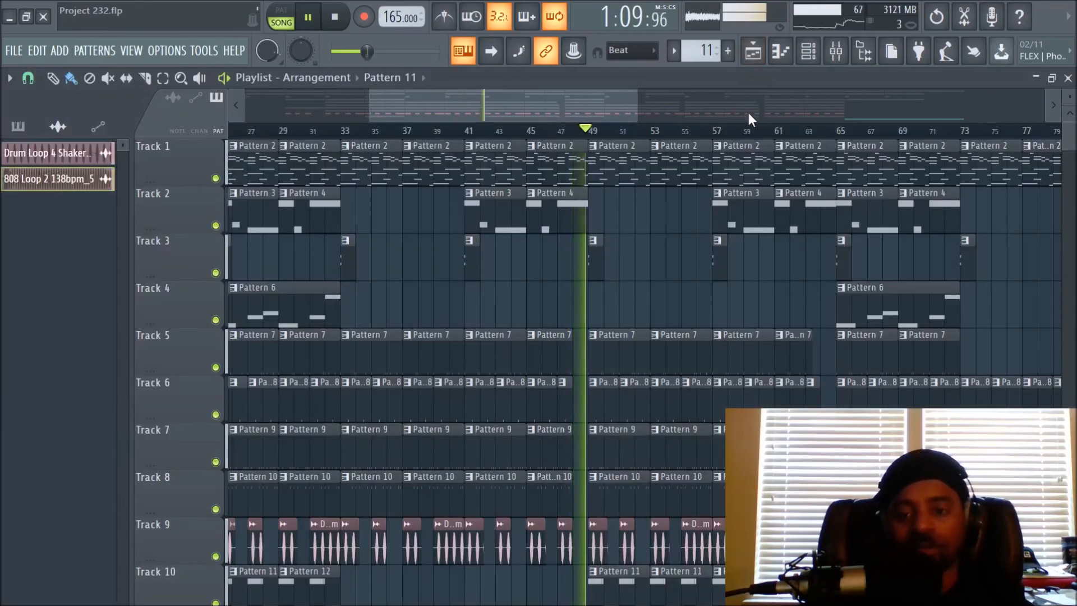
scroll(747, 112, "down", 1)
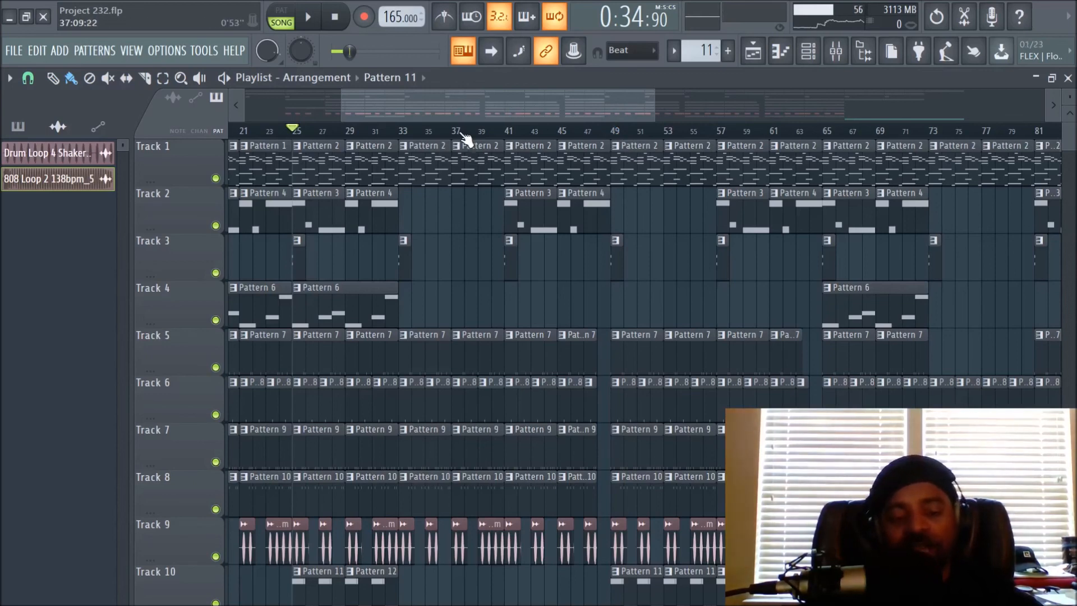
scroll(463, 138, "down", 2)
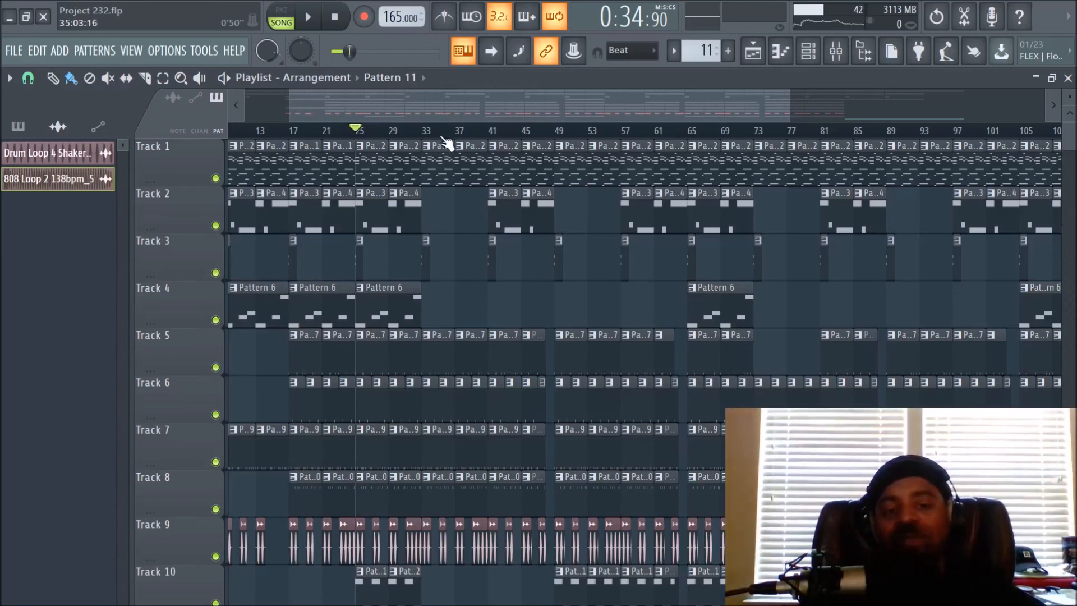
scroll(465, 129, "up", 3)
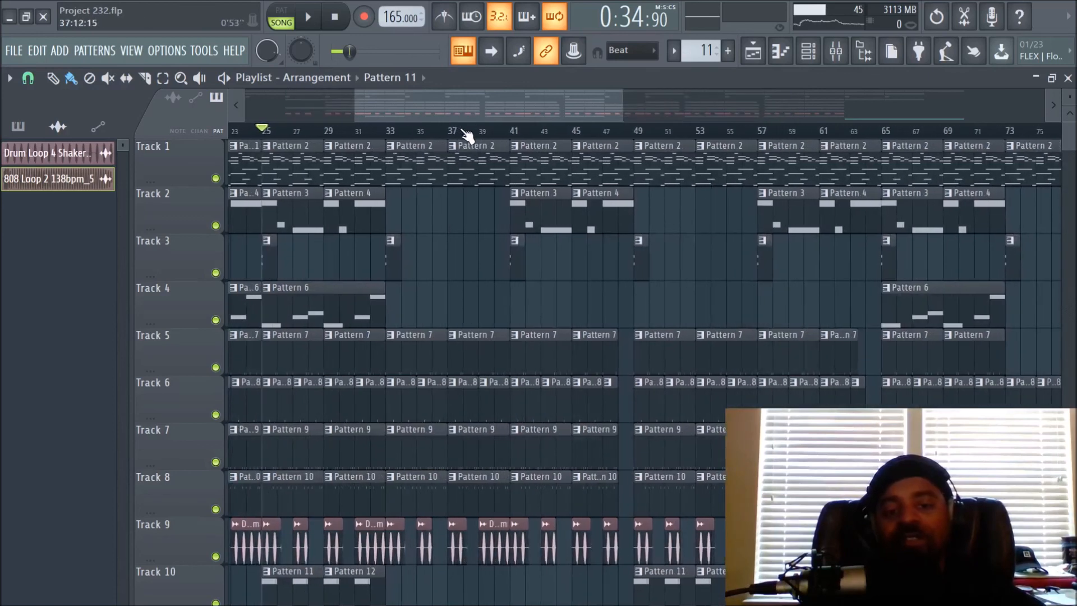
left_click_drag(465, 102, 447, 99)
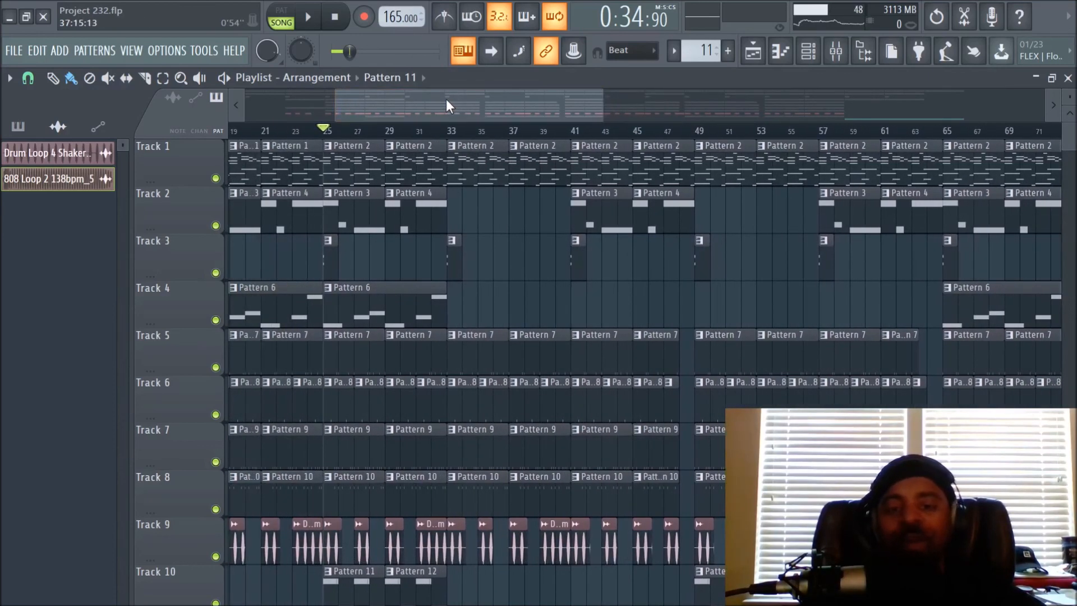